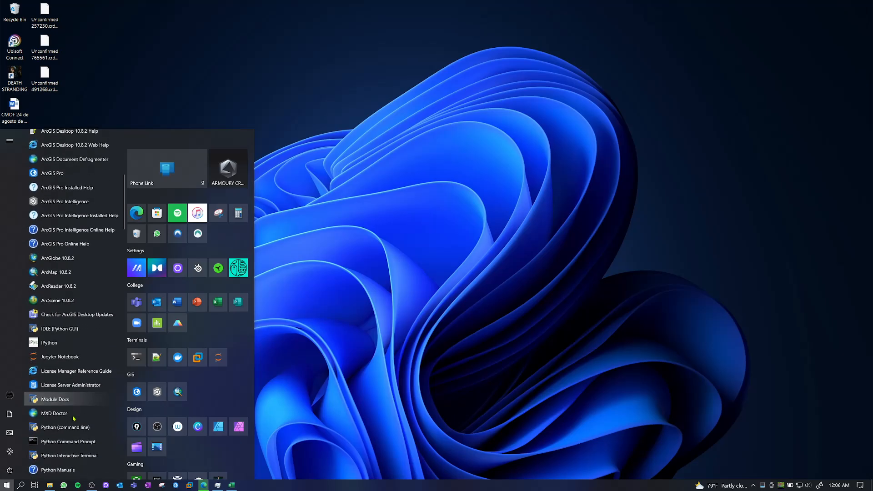
Launch ArcCatalog 10.8.2 from the installed ArcGIS programs and maximize its window
scroll(72, 408, up, 8)
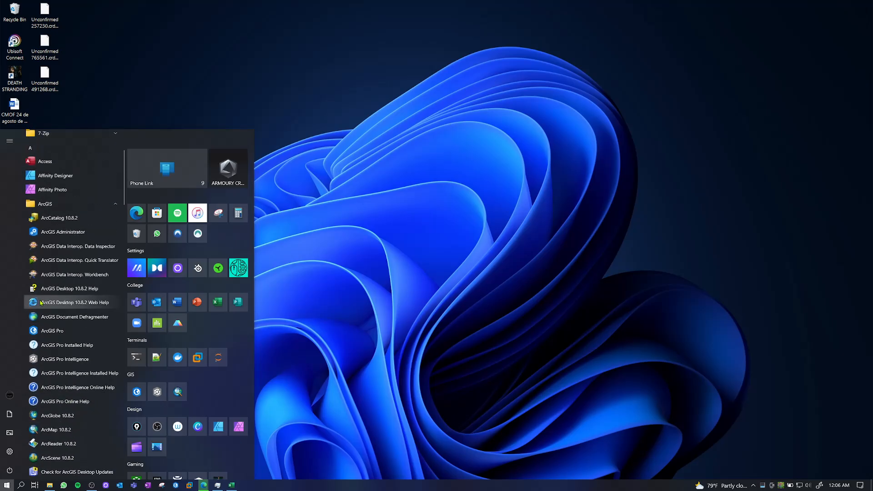
click(68, 222)
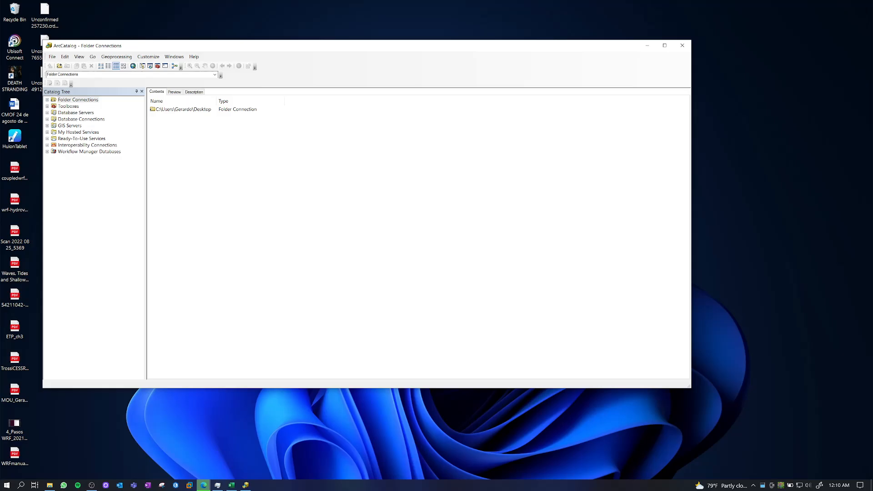
click(664, 46)
Enable the Spatial Analyst extension and close the Extensions dialog
click(105, 14)
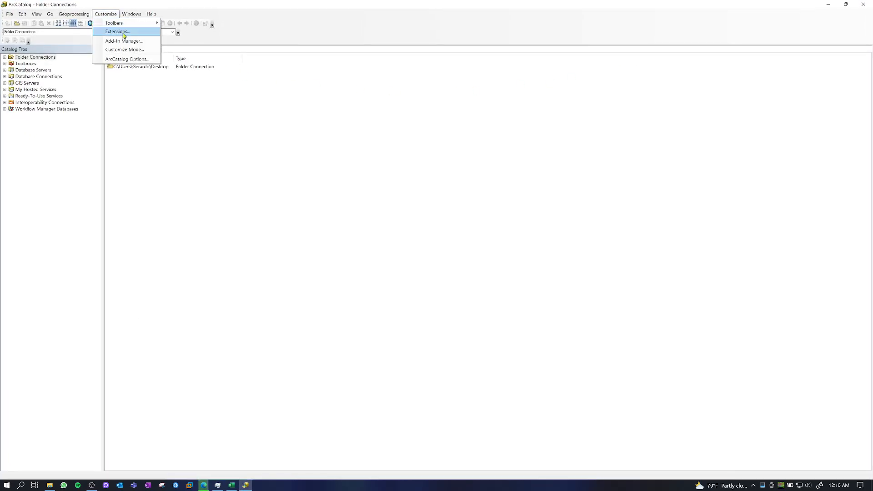
click(119, 32)
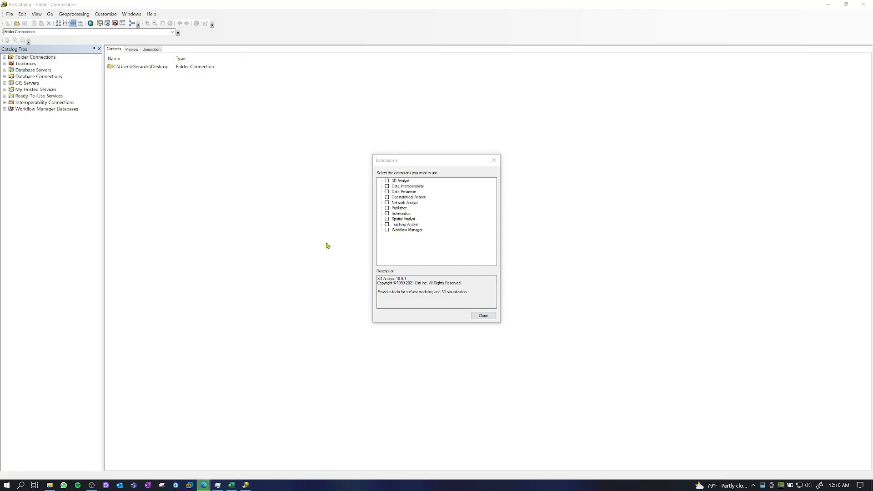
click(387, 219)
click(483, 315)
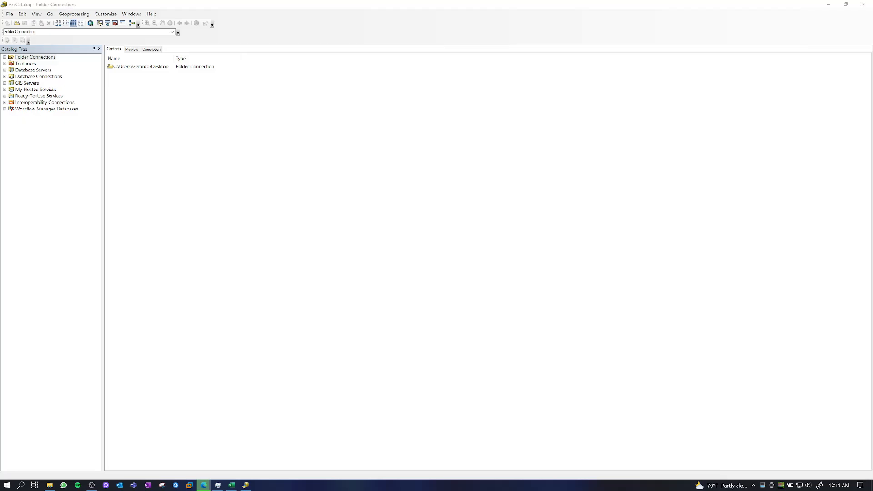
Add a folder connection to wrf_hydro_arcgis_preprocessor-5.2.0 in Documents\Laboratory\2022-08-28 of the user's home folder
click(20, 26)
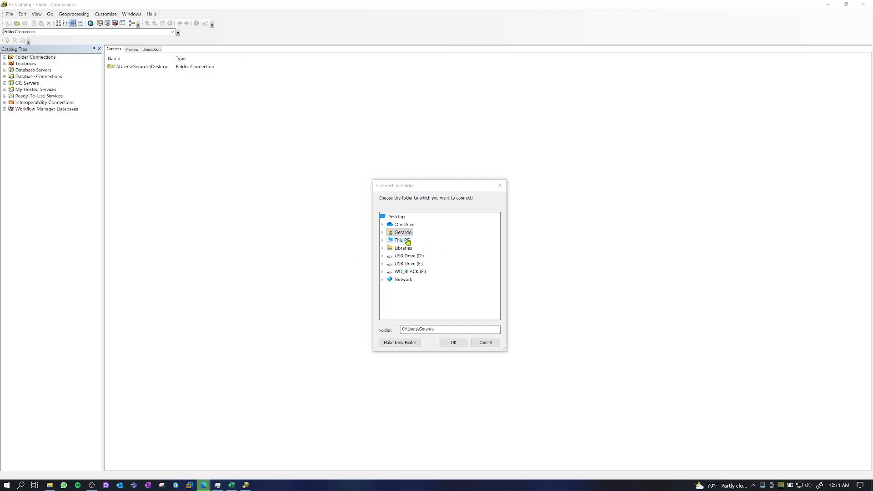
click(382, 232)
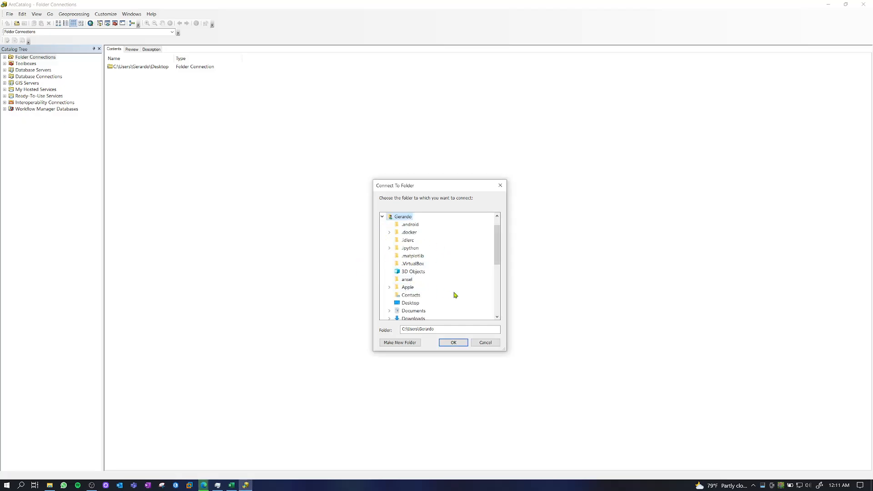
scroll(455, 297, down, 6)
scroll(455, 297, up, 4)
scroll(455, 297, up, 3)
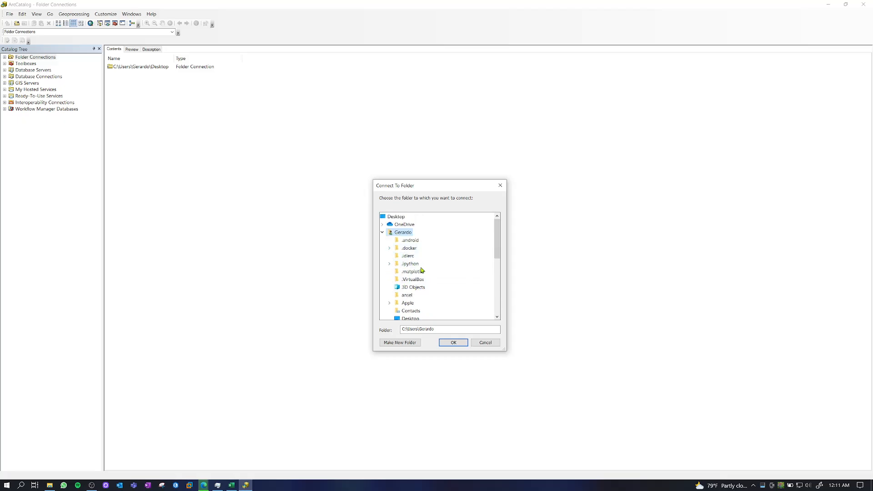
scroll(419, 273, down, 3)
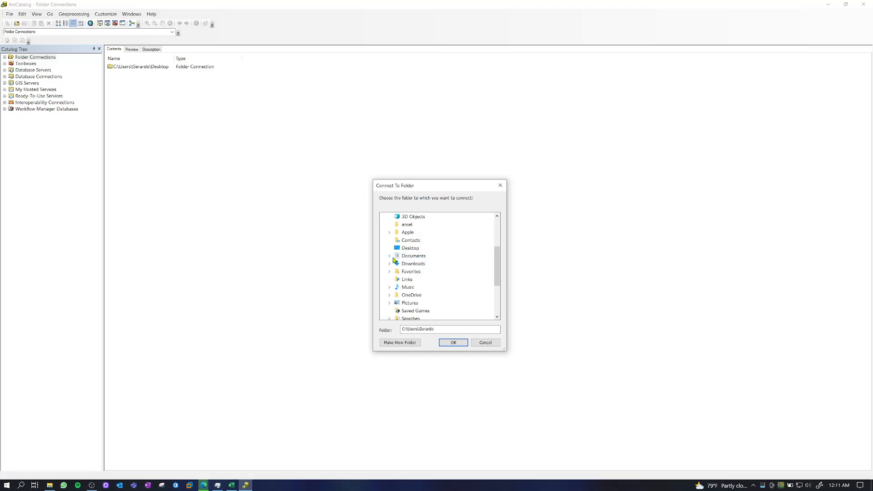
click(390, 256)
scroll(452, 294, down, 5)
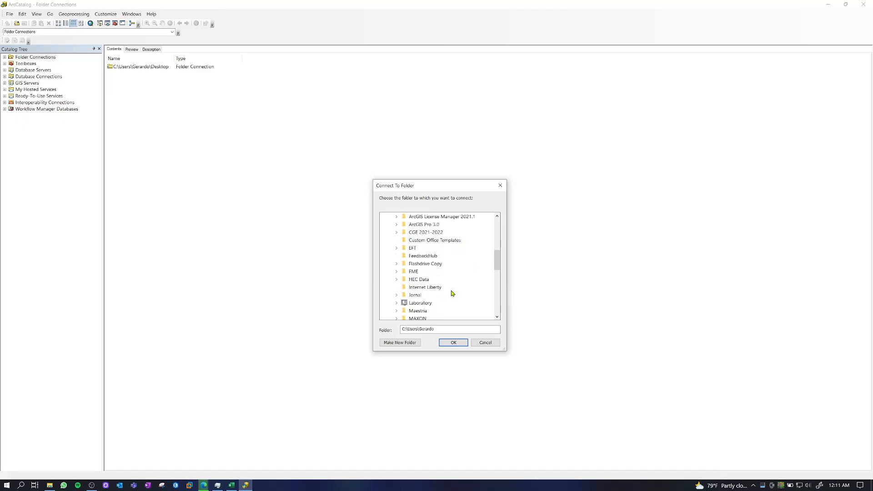
click(396, 235)
scroll(450, 288, down, 2)
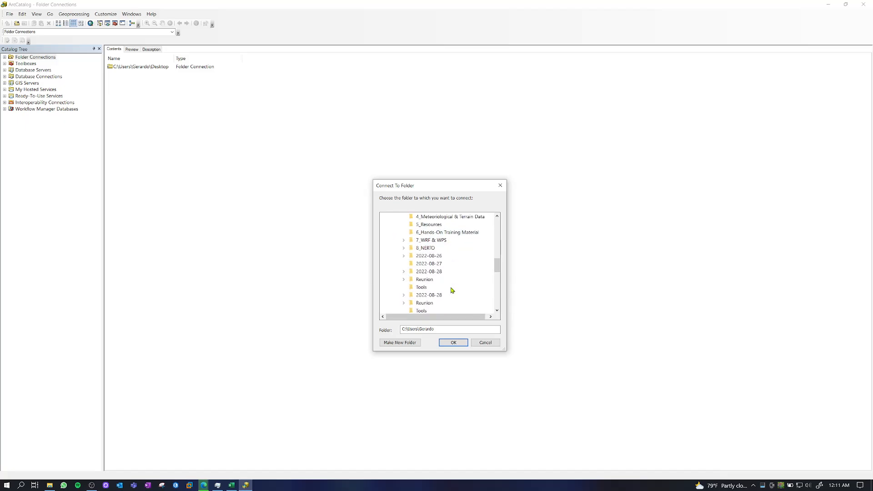
click(404, 272)
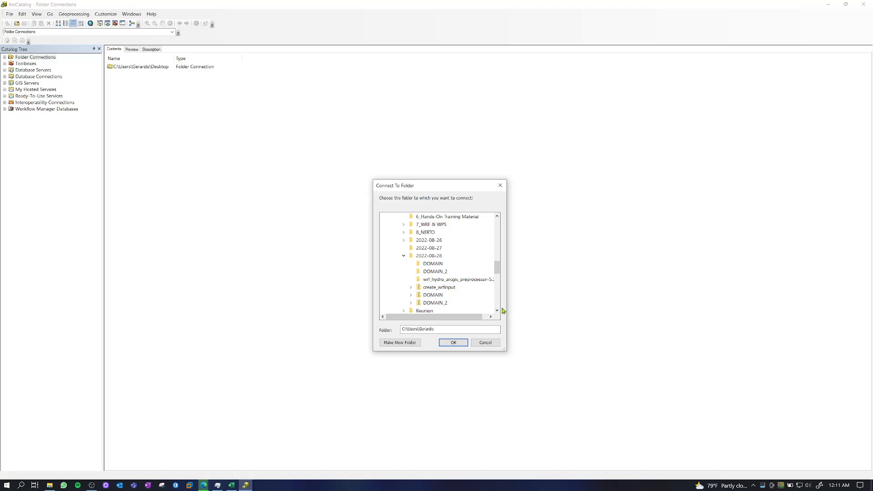
drag(507, 303, 603, 303)
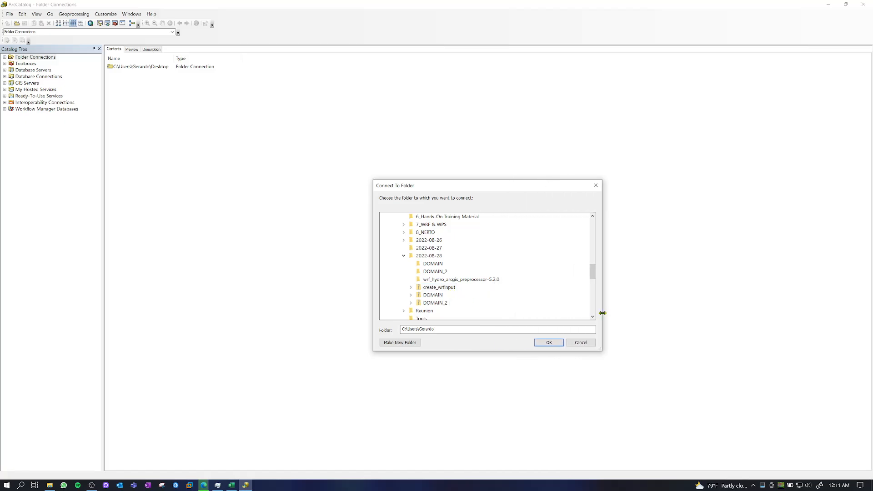
click(478, 281)
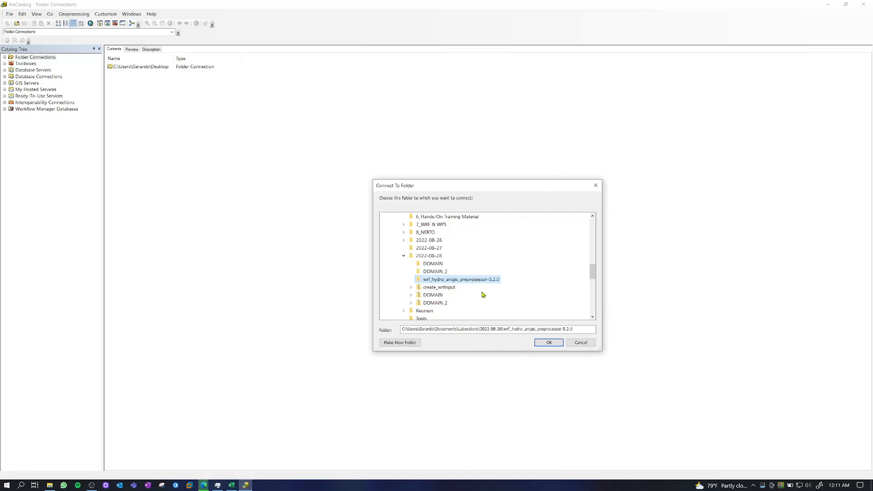
click(548, 343)
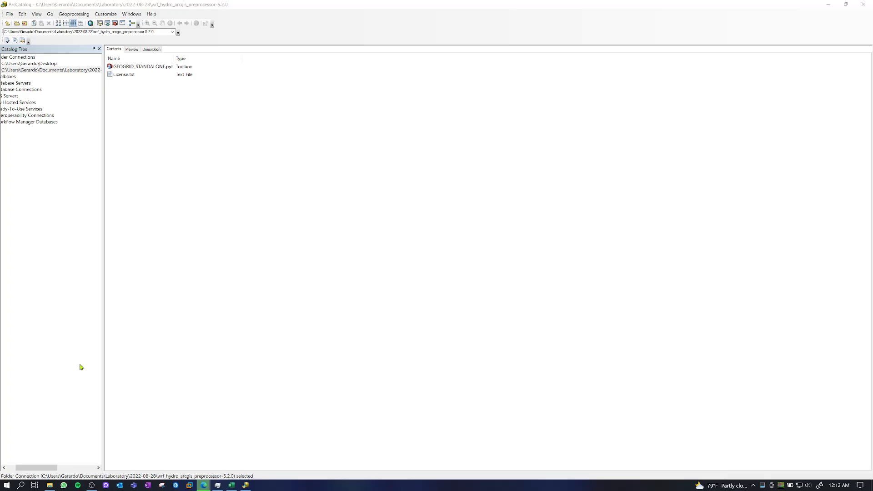
Disconnect the wrf_hydro_arcgis_preprocessor-5.2.0 folder from the folder connections in the catalog tree
drag(49, 468, 40, 469)
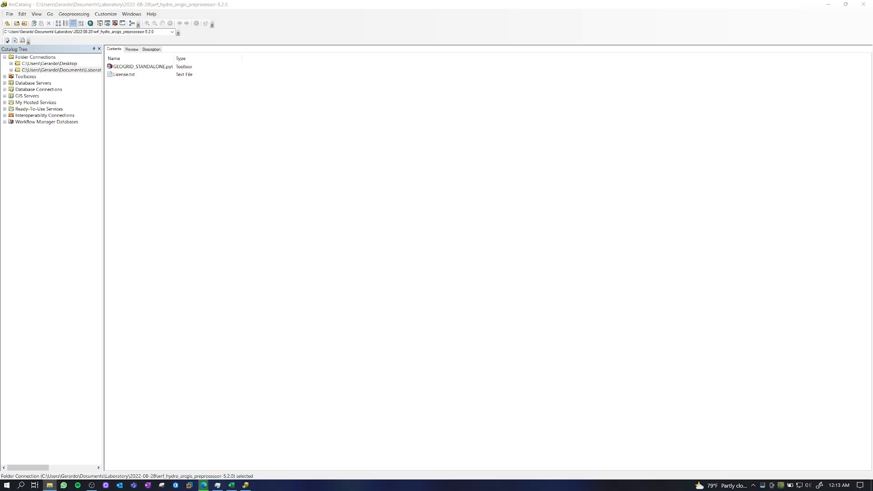
click(71, 72)
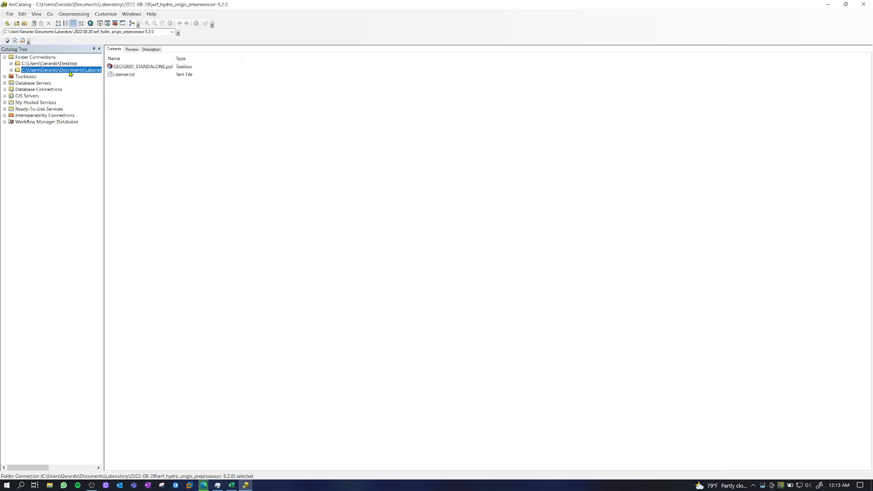
right_click(70, 72)
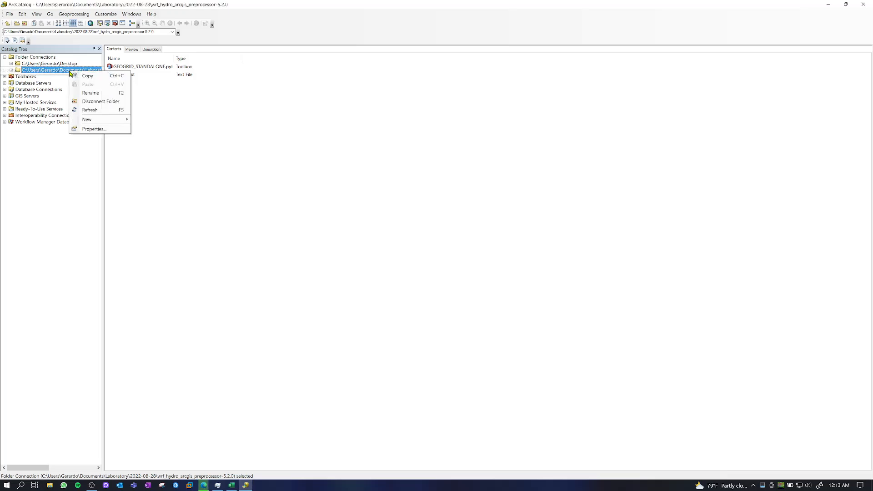
click(98, 101)
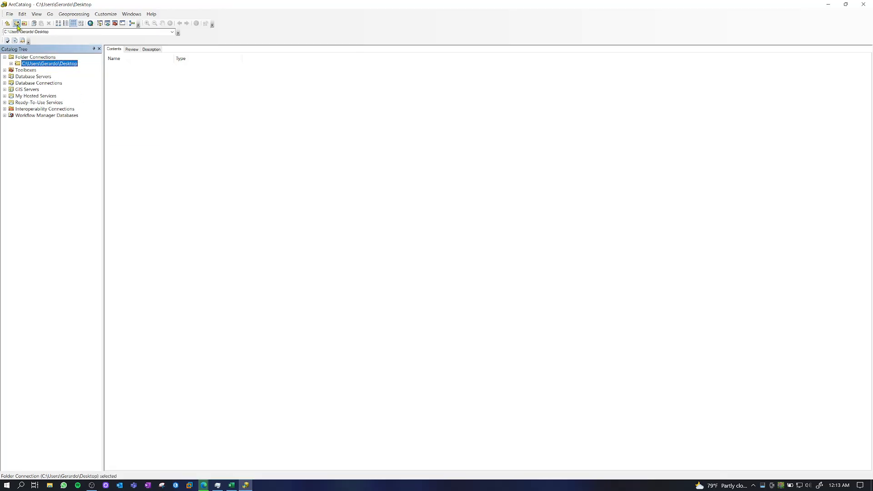
Connect again to the wrf_hydro_arcgis_preprocessor-5.2.0 folder under Documents\Laboratory\2022-08-28 in the user's home folder
double_click(26, 57)
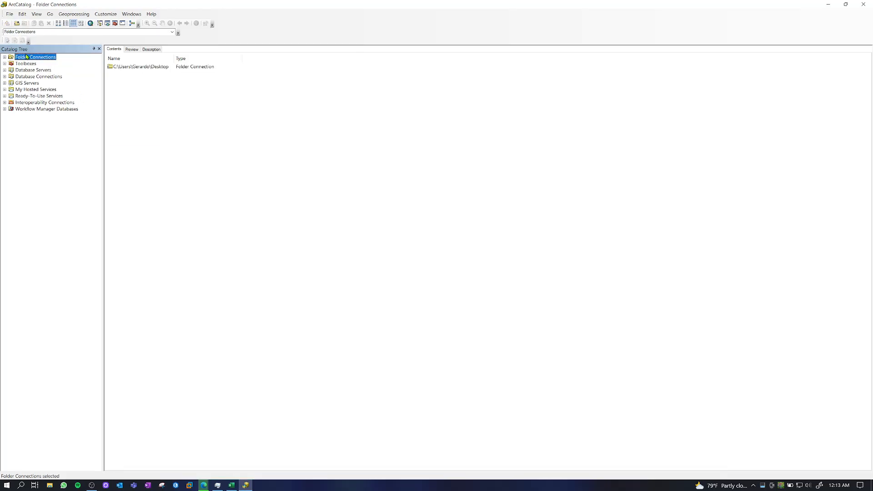
click(17, 23)
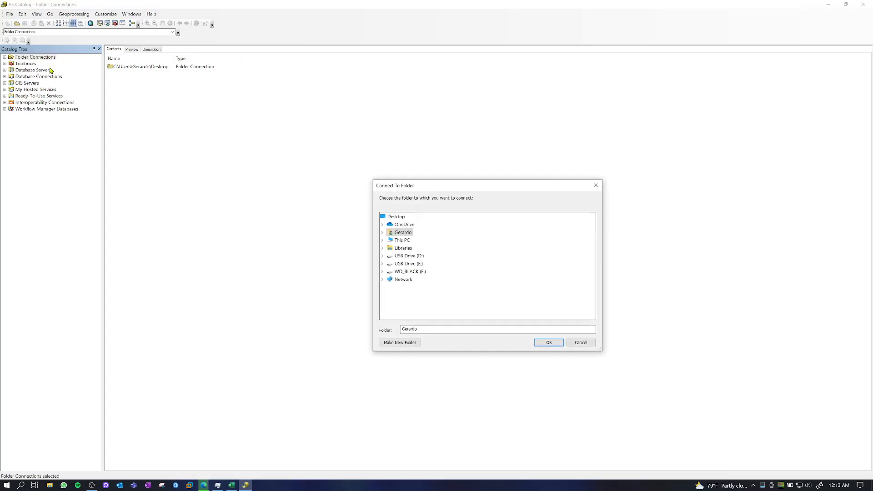
click(382, 232)
scroll(399, 273, down, 4)
scroll(397, 269, up, 2)
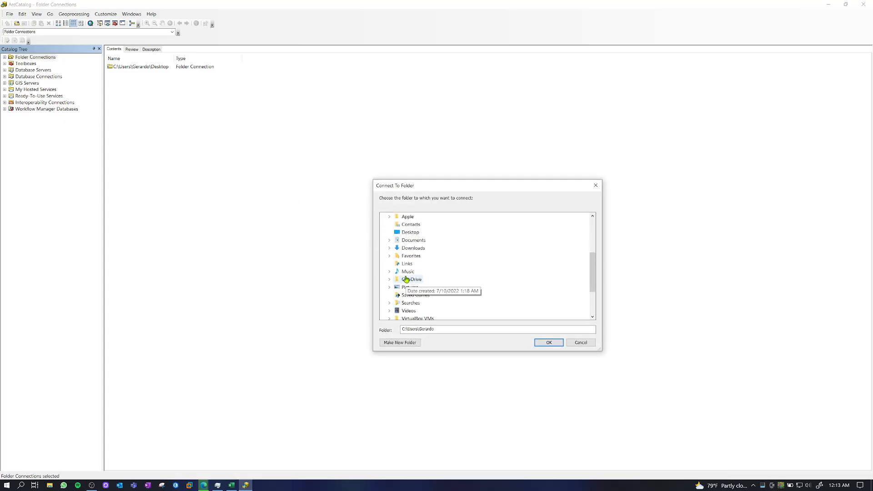
click(390, 264)
scroll(397, 280, down, 3)
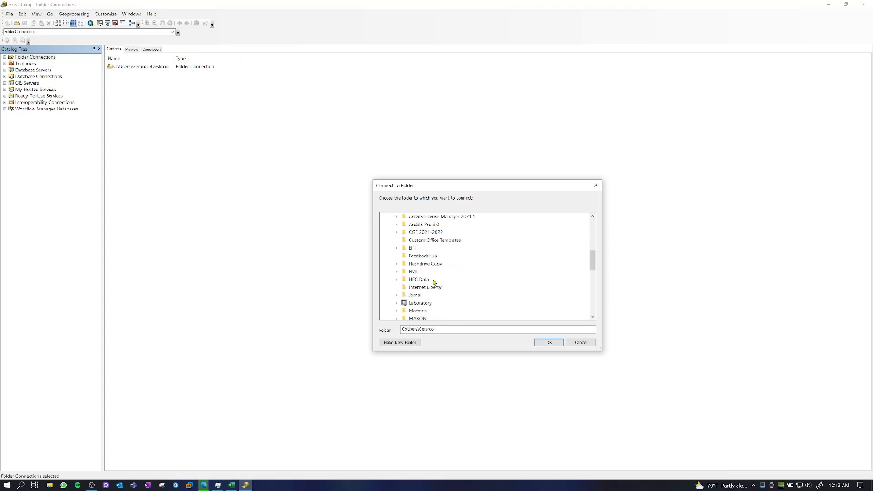
scroll(420, 285, down, 1)
click(397, 280)
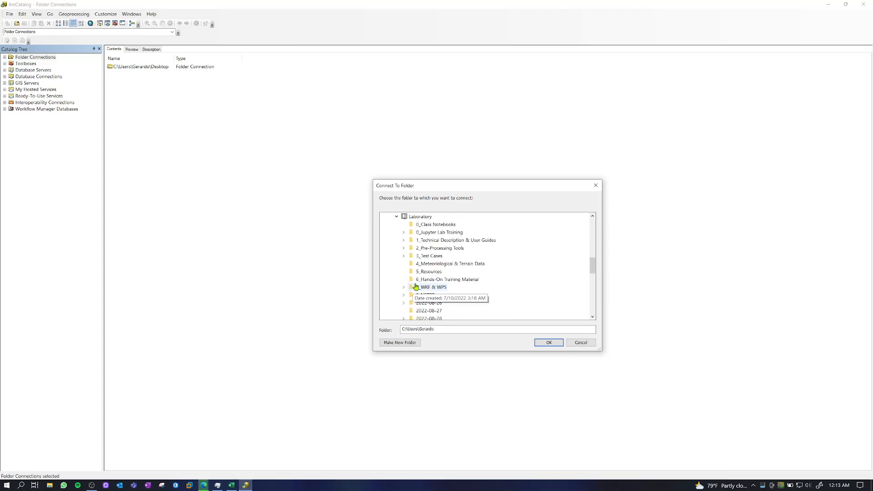
scroll(439, 283, down, 3)
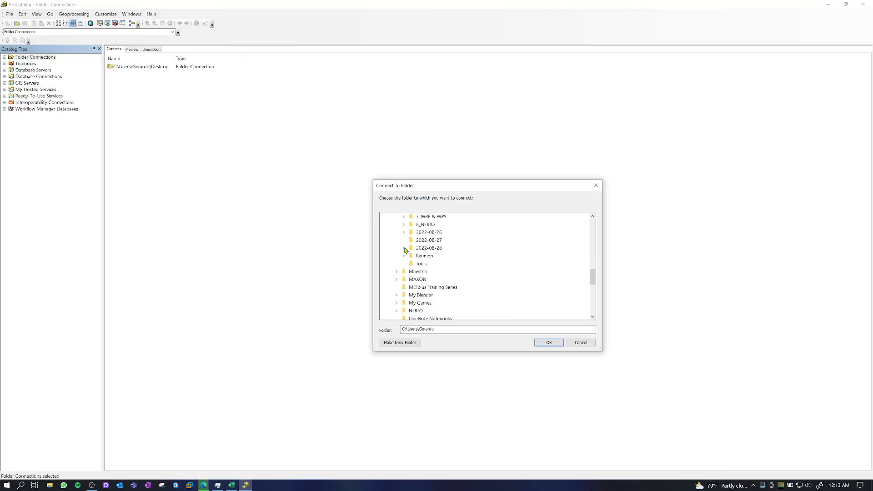
click(403, 248)
click(411, 271)
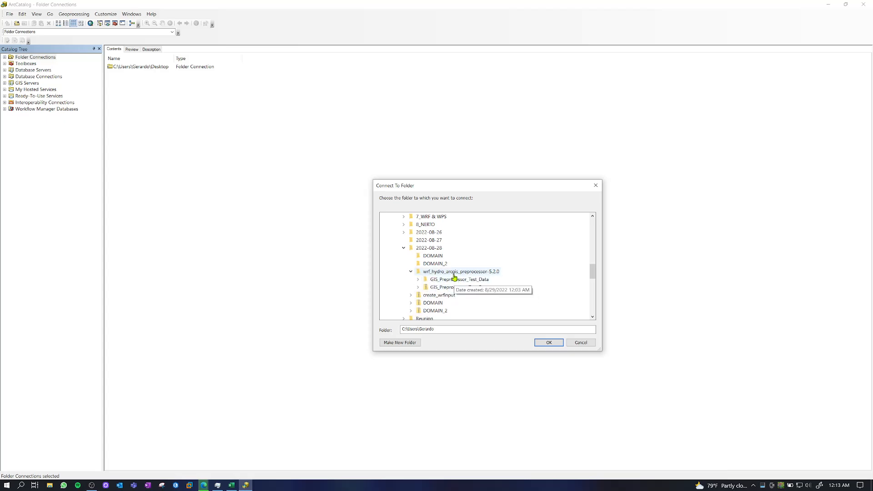
click(453, 272)
click(548, 342)
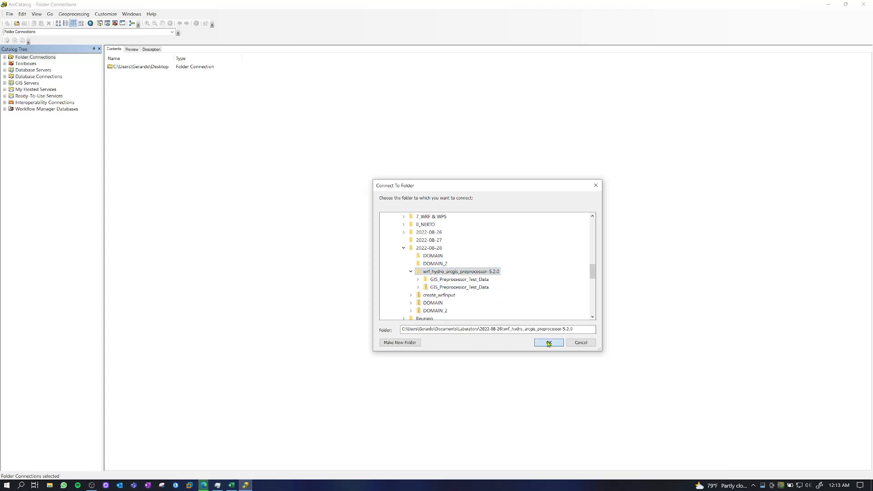
key(alt+Tab)
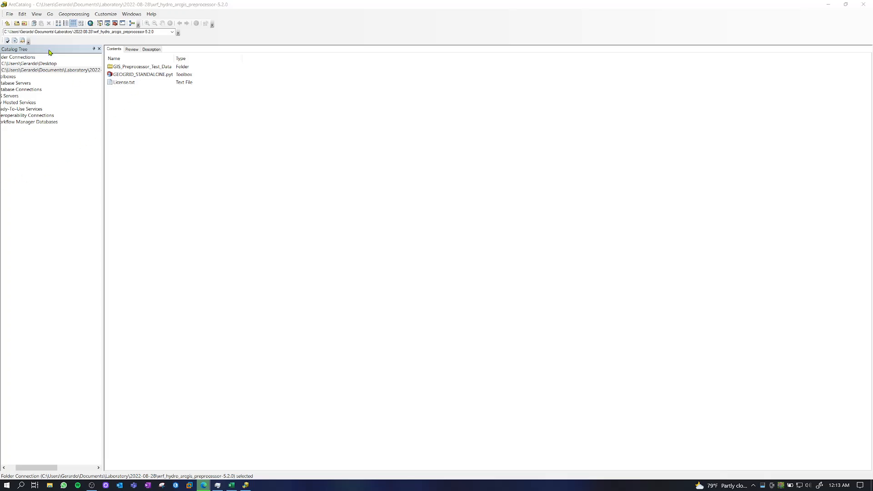
click(58, 39)
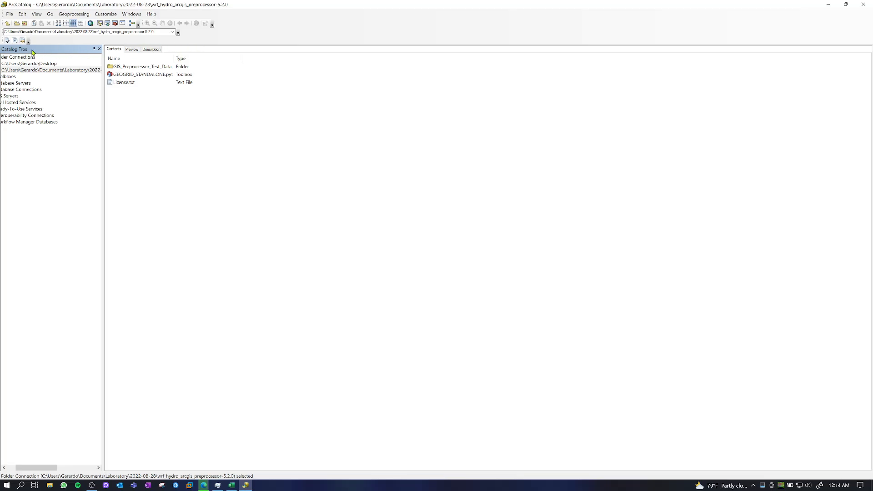
Add a folder connection to GIS_Preprocessor_Test_Data inside wrf_hydro_arcgis_preprocessor-5.2.0 and widen the catalog tree to show the full paths
click(24, 22)
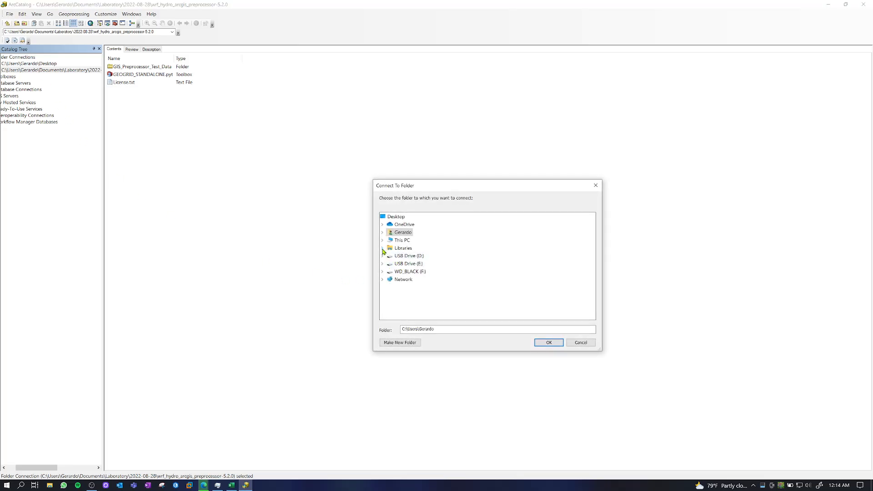
click(382, 233)
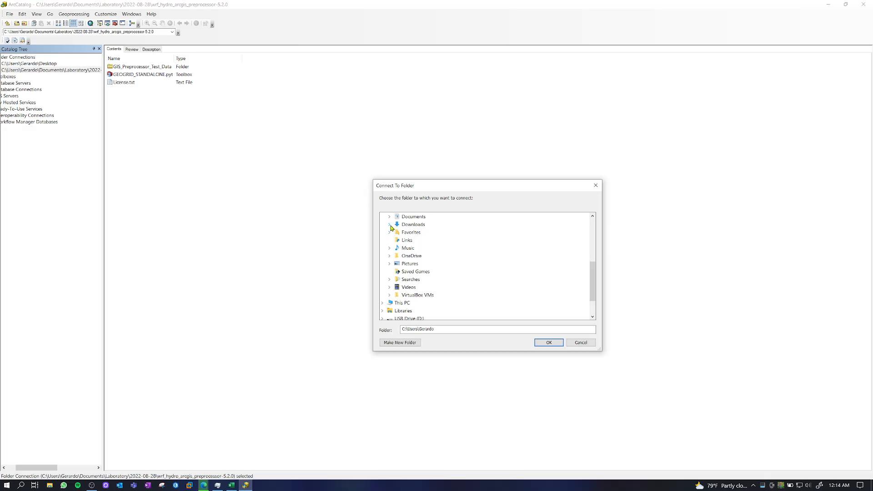
click(390, 217)
scroll(428, 286, down, 5)
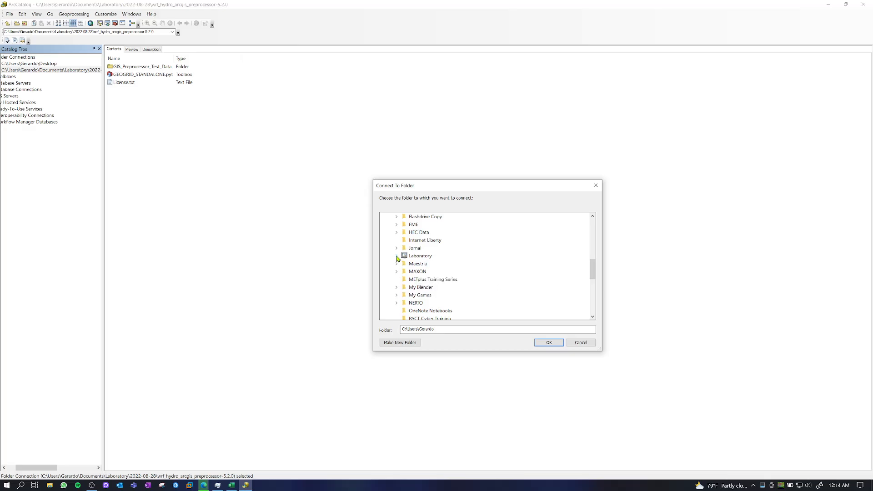
click(396, 255)
scroll(451, 292, down, 2)
click(404, 269)
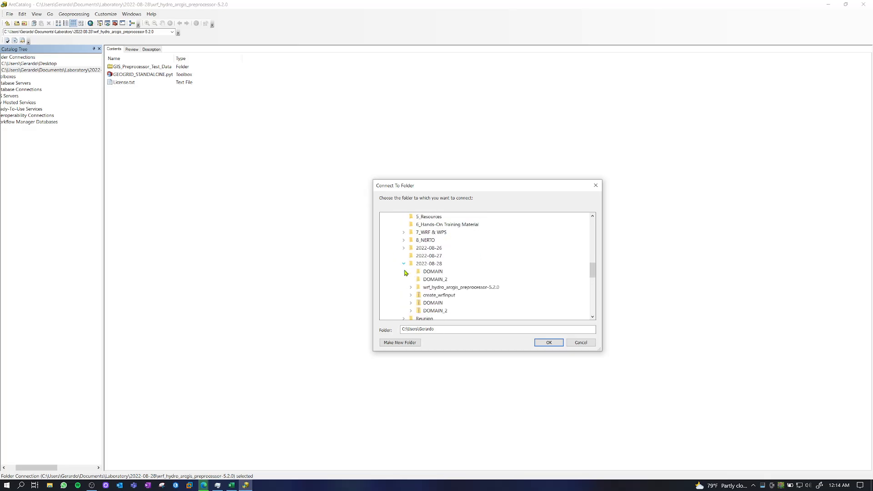
scroll(456, 296, down, 1)
click(411, 264)
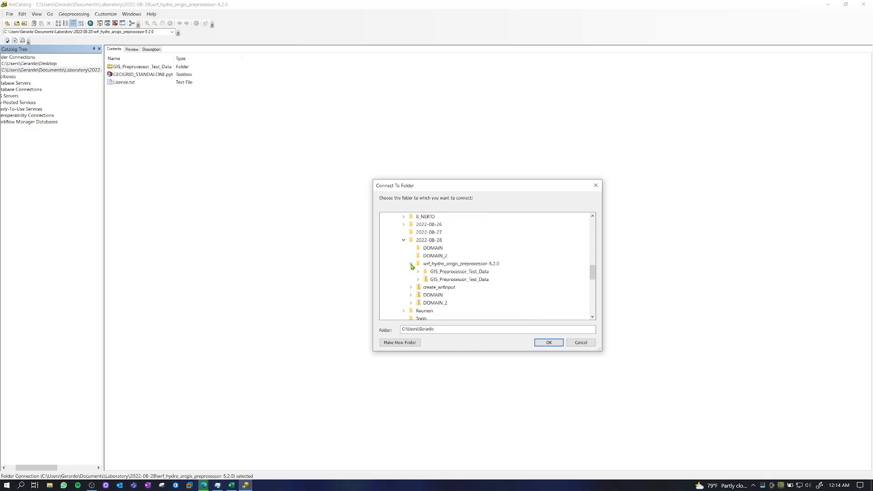
click(435, 271)
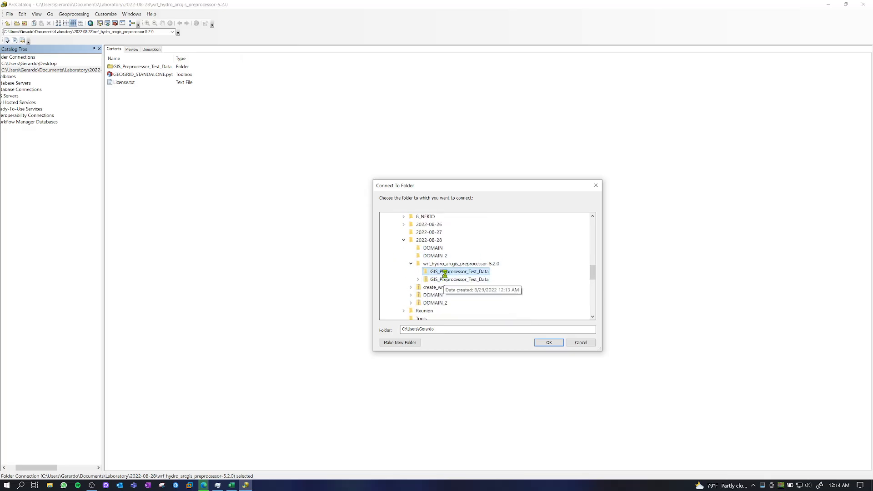
click(549, 342)
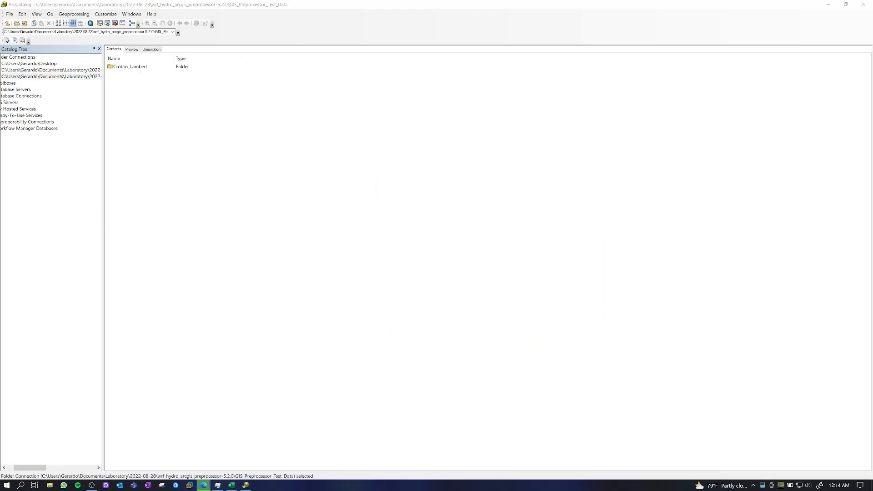
drag(40, 467, 33, 468)
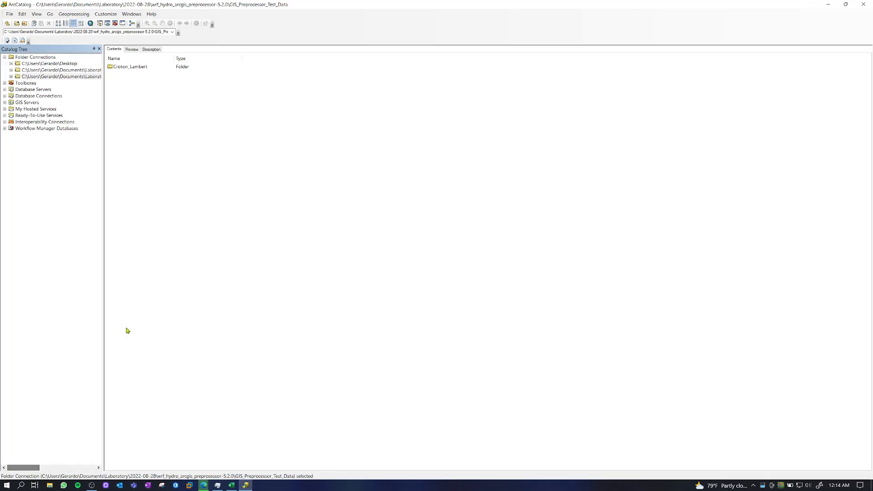
drag(104, 290, 186, 295)
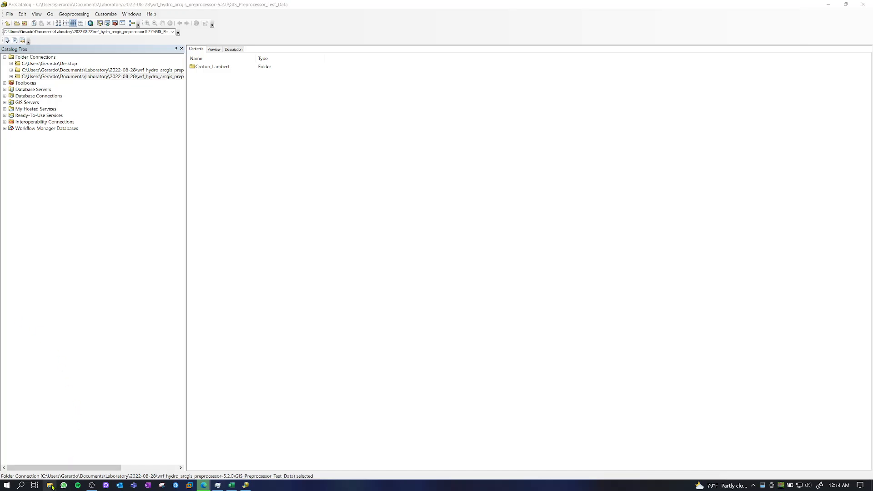
Switch to File Explorer and browse through Laboratory\2022-08-28\wrf_hydro_arcgis_preprocessor-5.2.0\GIS_Preprocessor_Test_Data to the Croton_Lambert folder
key(super+e)
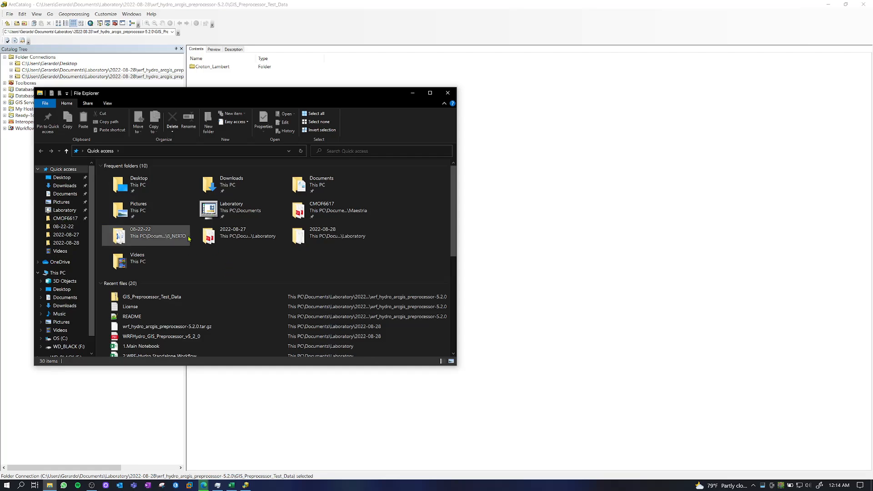
click(66, 211)
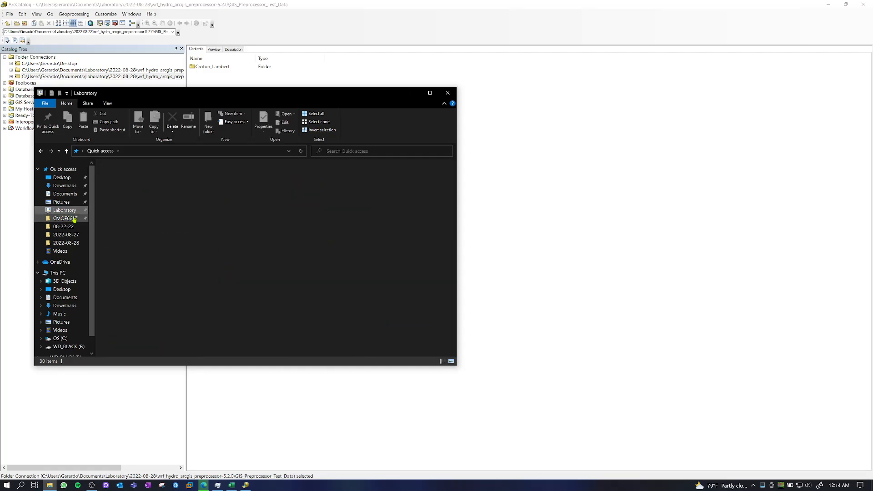
double_click(114, 274)
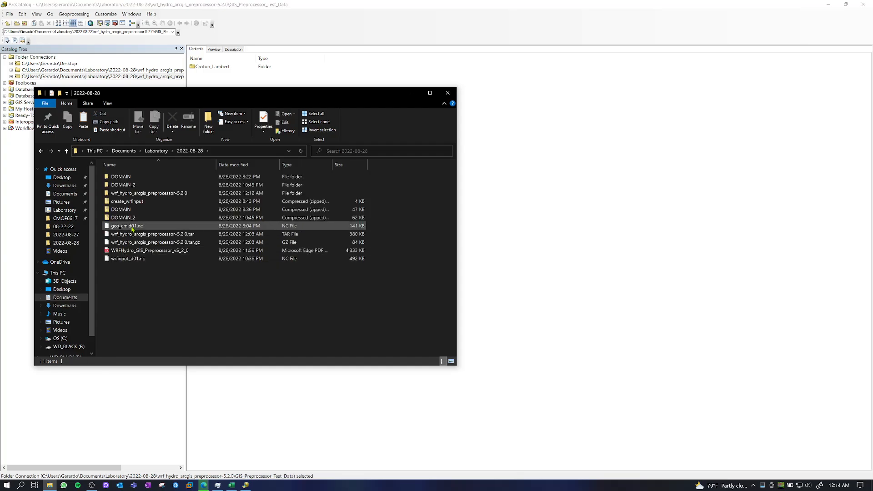
double_click(136, 193)
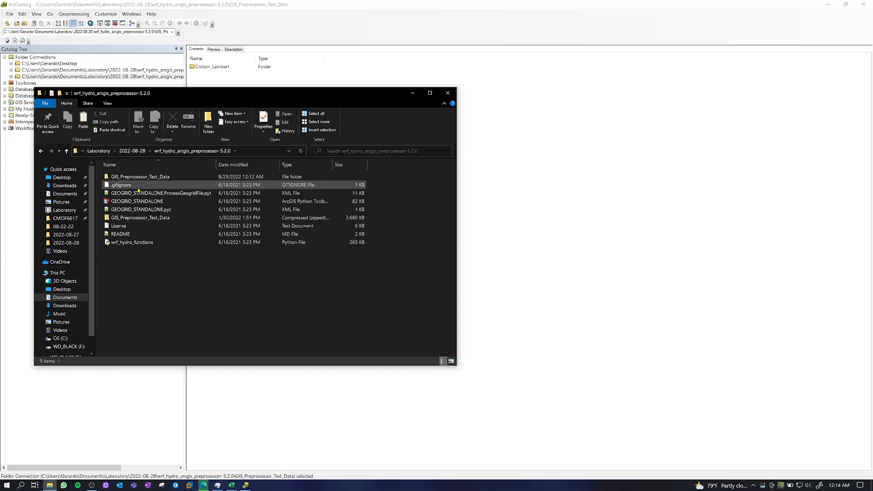
double_click(122, 177)
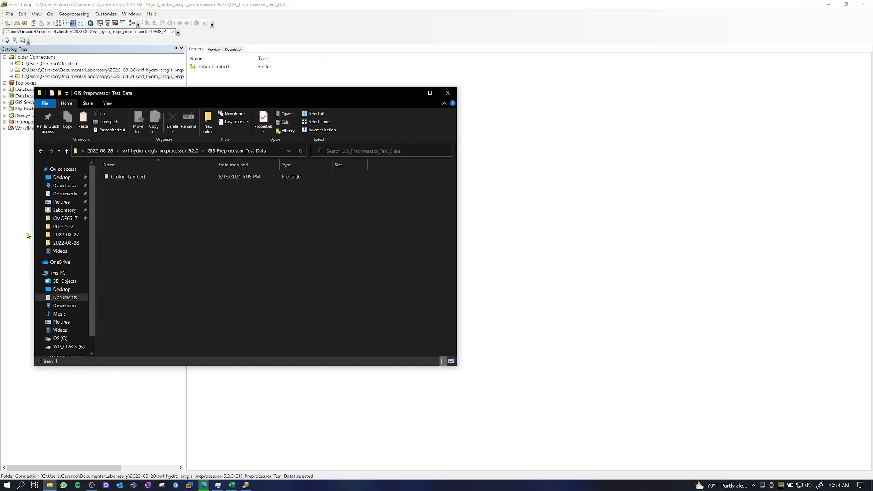
double_click(122, 178)
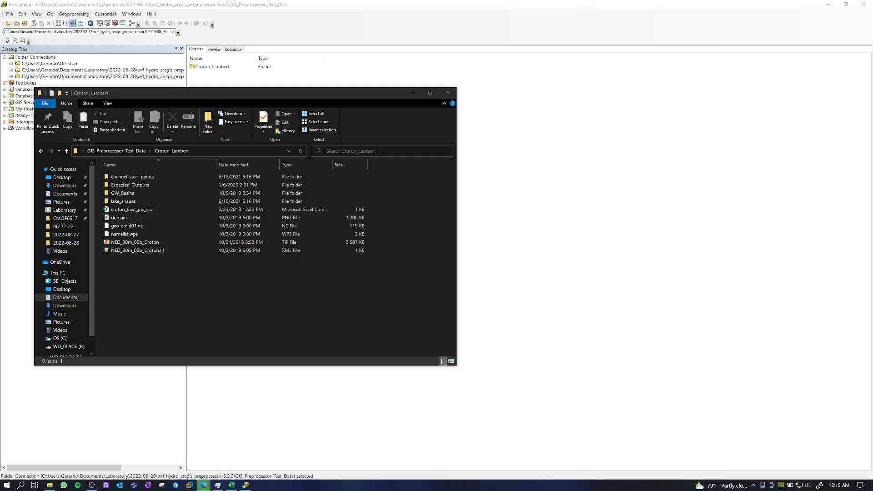
Examine the files in the Expected_Outputs folder and return to Croton_Lambert
double_click(139, 186)
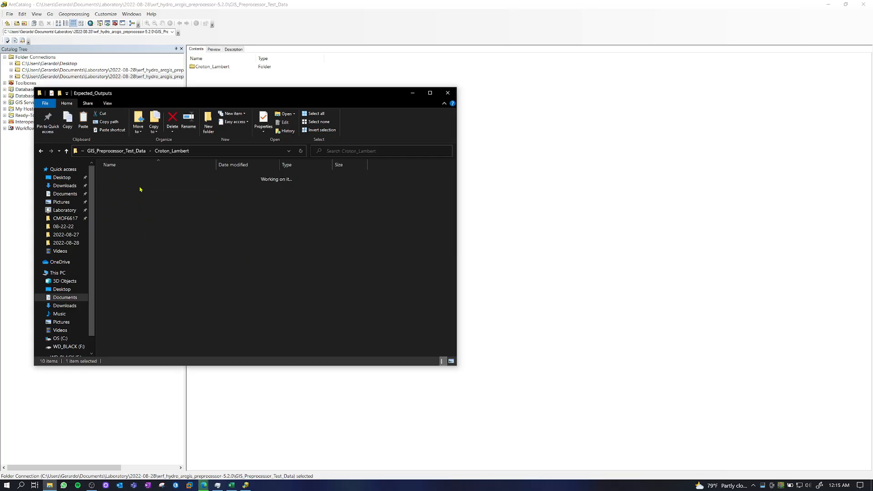
click(67, 154)
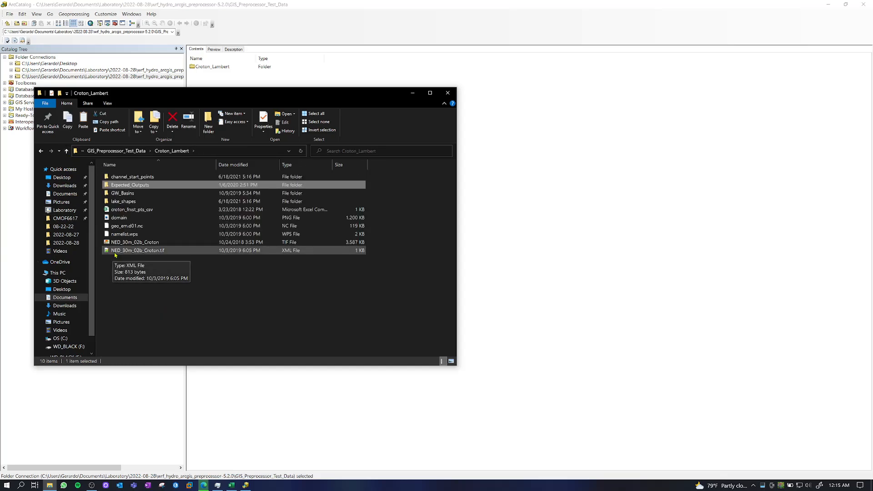
click(150, 282)
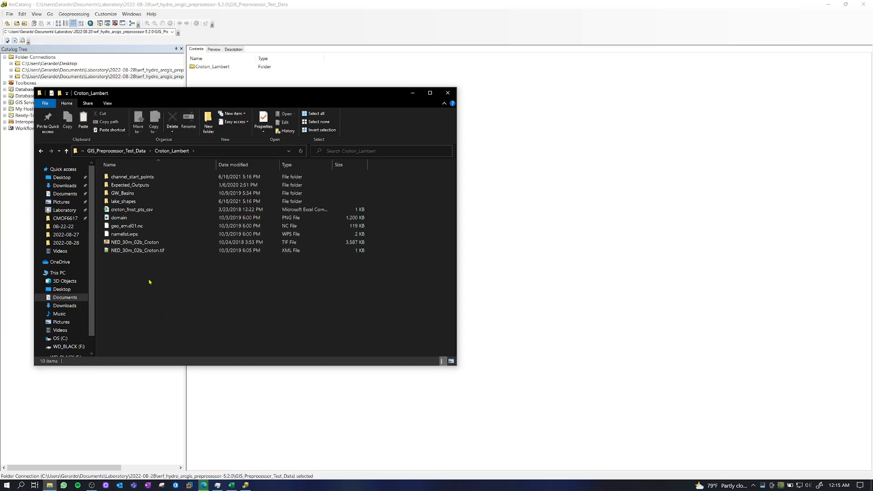
double_click(125, 186)
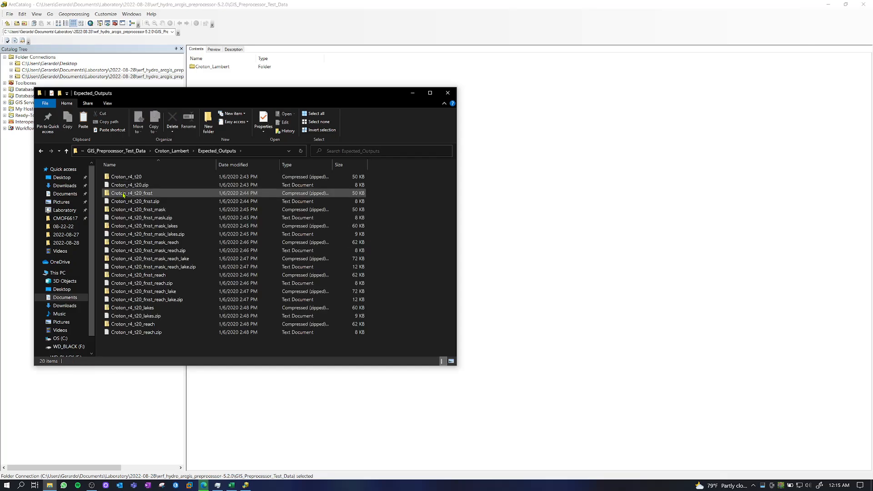
click(66, 151)
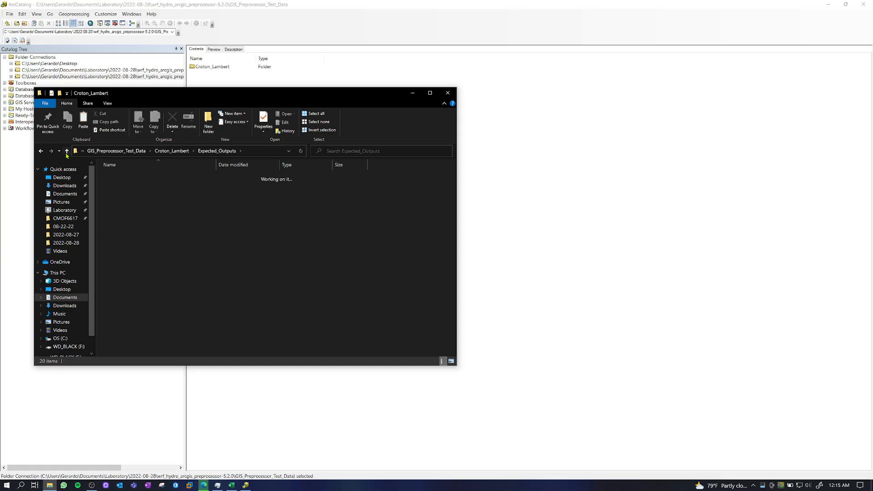
click(152, 283)
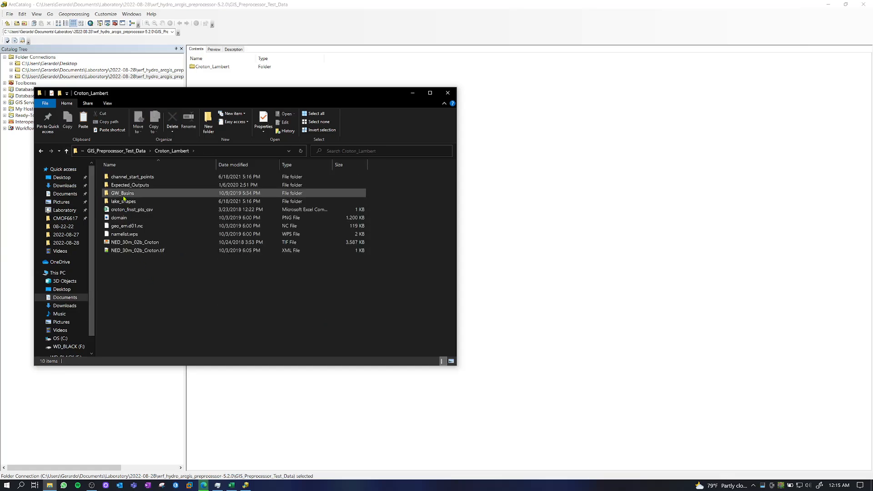
Examine the shapefile components in the GW_Basins and lake_shapes folders, and close File Explorer
double_click(123, 196)
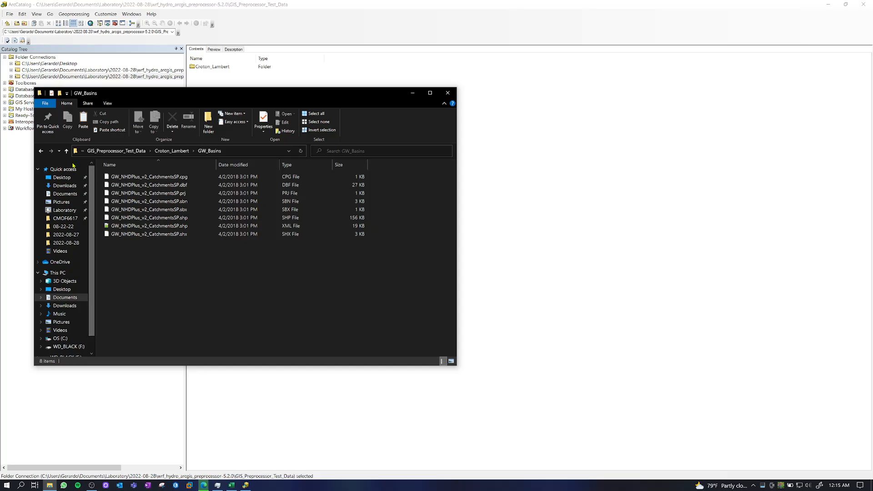
click(67, 150)
double_click(121, 203)
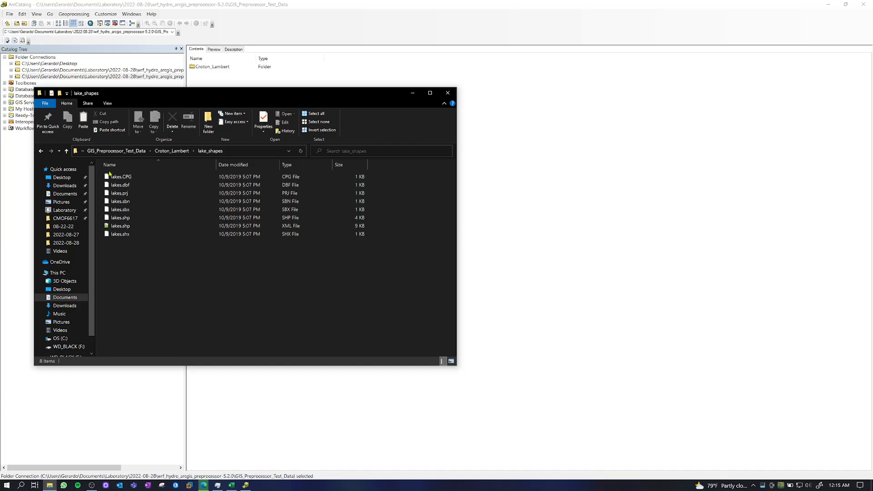
click(67, 151)
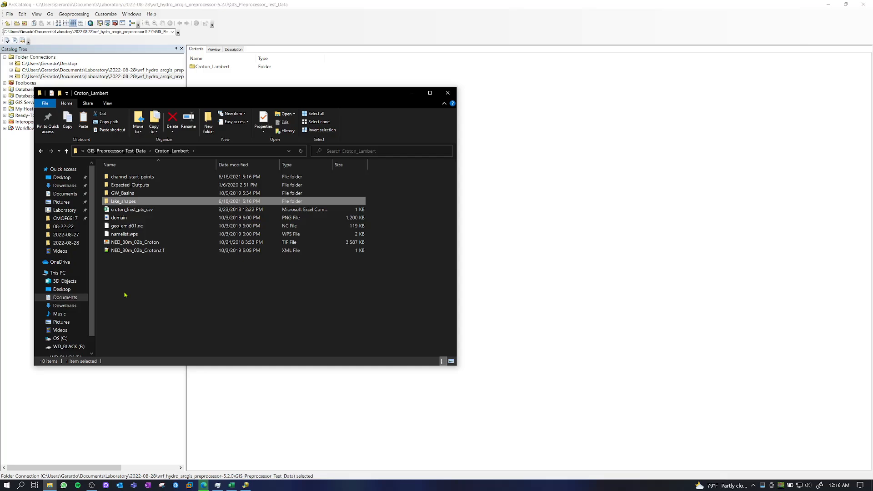
click(448, 92)
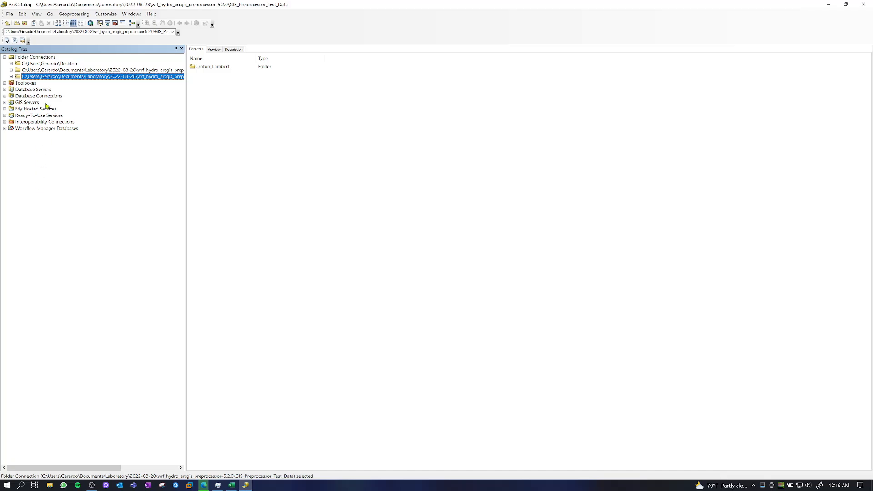
Expand the GEOGRID_STANDALONE.pyt toolbox in the wrf_hydro_arcgis_preprocessor-5.2.0 connection to list its Processing and Utilities tools
click(11, 76)
click(11, 76)
click(11, 70)
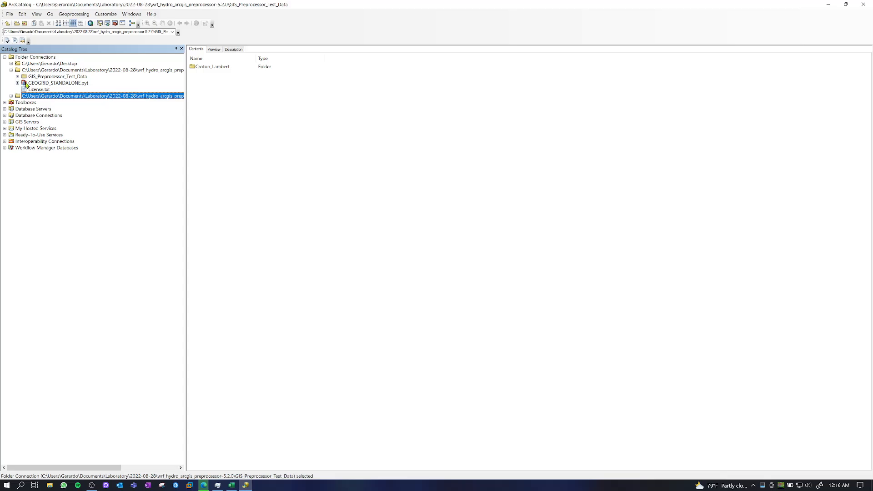
click(17, 82)
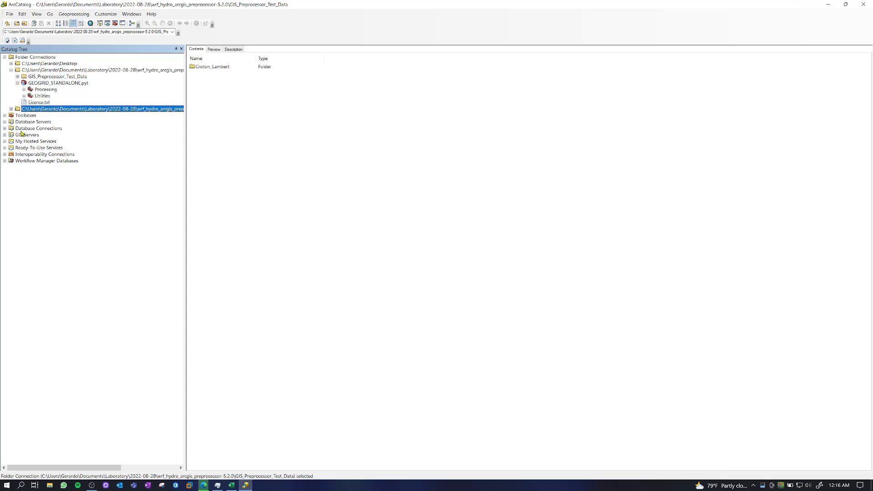
click(24, 90)
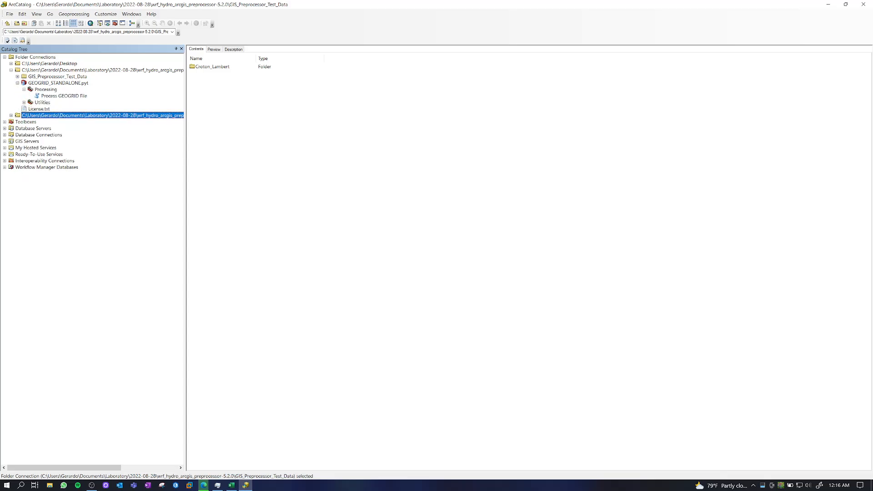
click(24, 103)
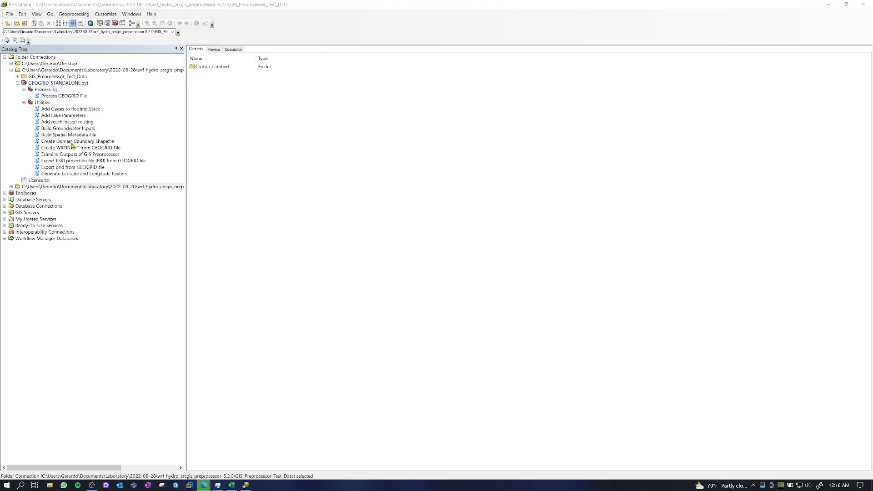
Open the Create Domain Boundary Shapefile tool from Utilities and move its dialog beside the catalog tree
click(71, 143)
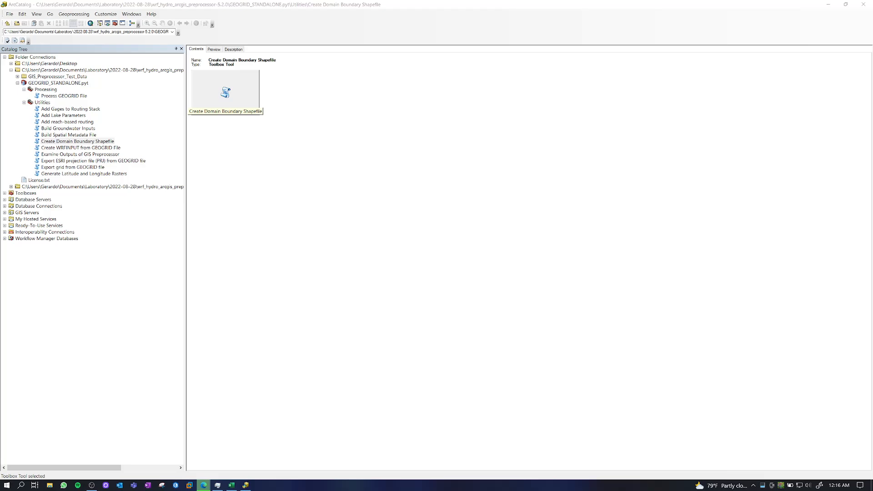
double_click(75, 141)
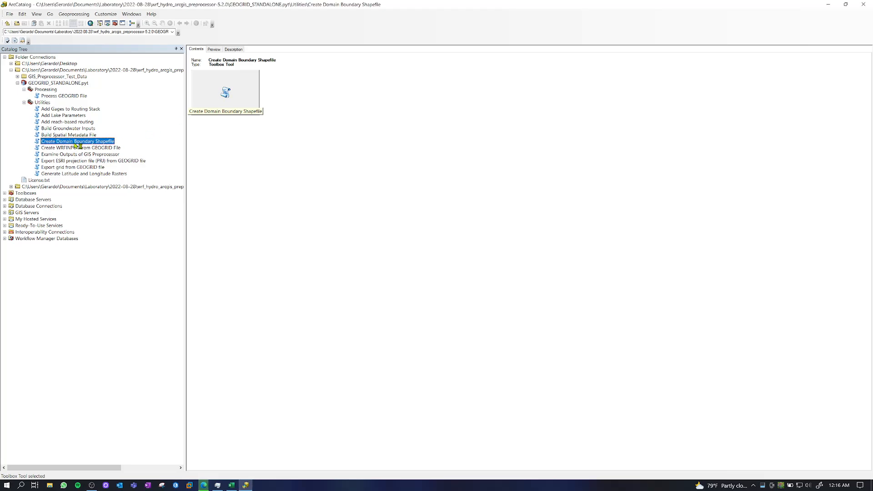
drag(476, 99, 234, 135)
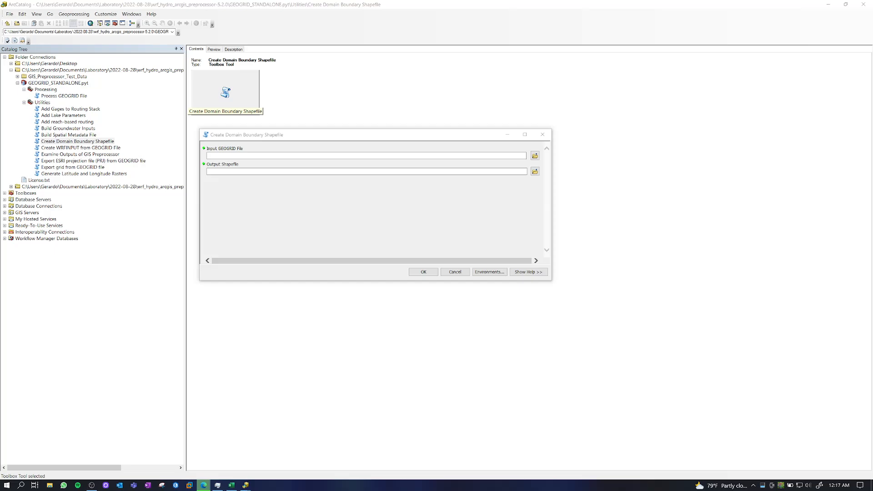
Start browsing for the input GEOGRID file, enlarge the file dialog, and go to the Documents folder
click(535, 155)
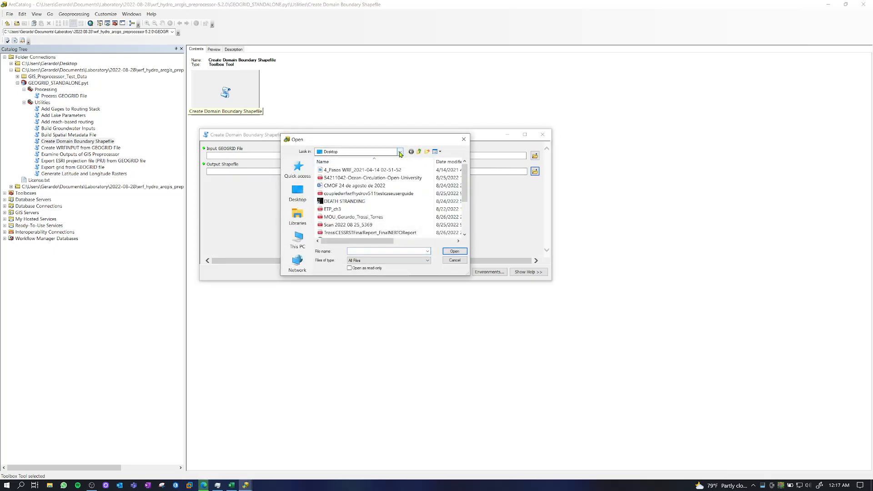
click(400, 152)
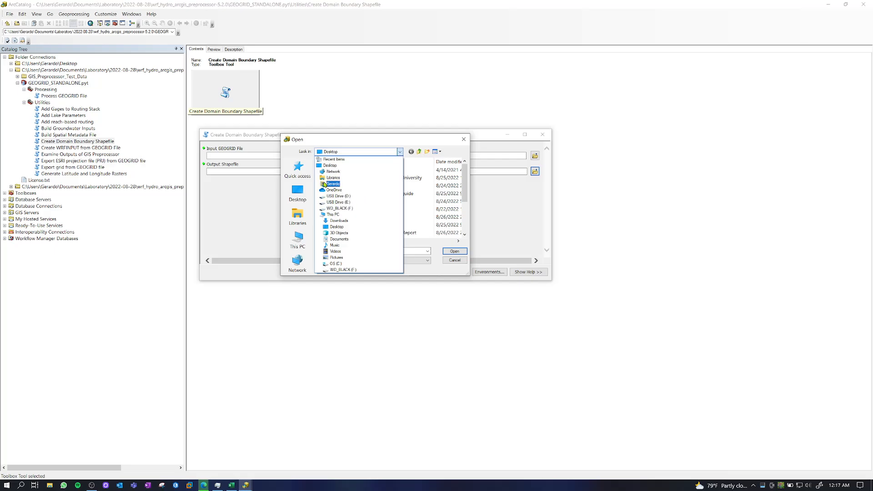
click(303, 216)
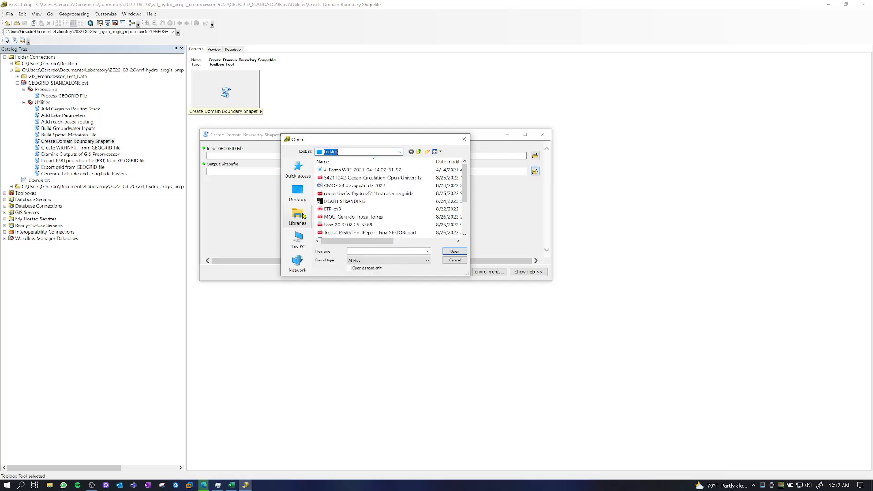
click(419, 153)
click(419, 153)
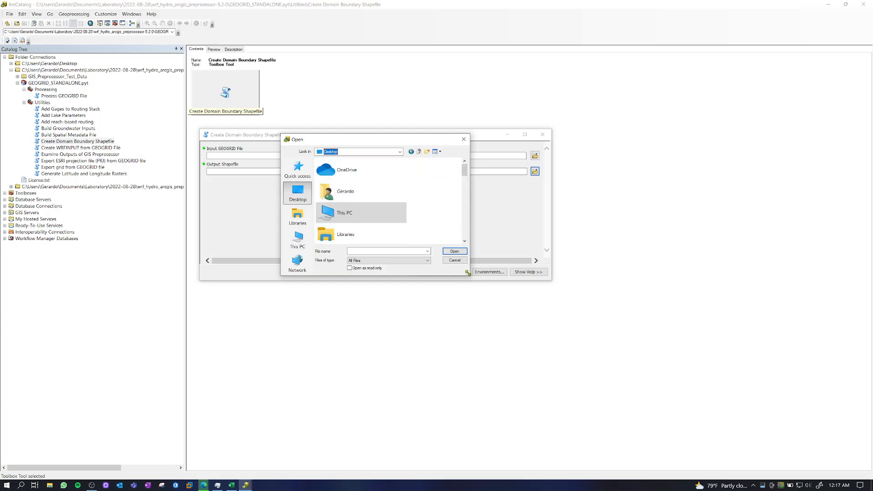
drag(467, 274, 684, 338)
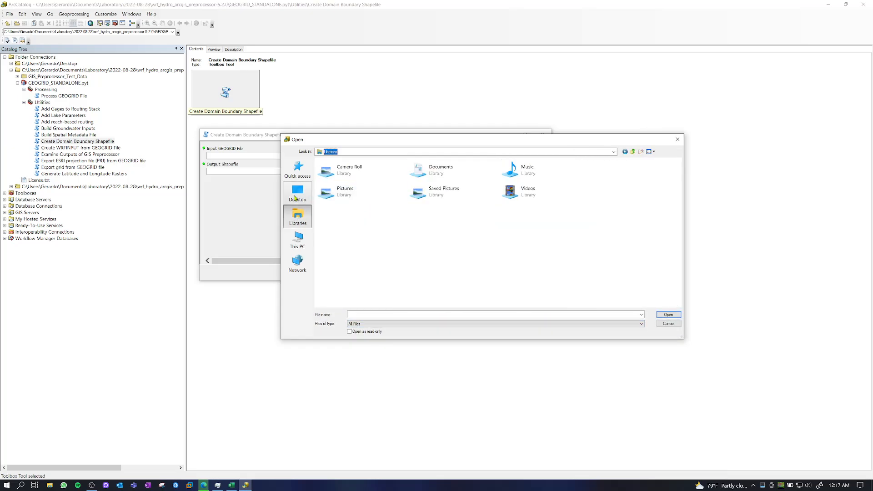
click(298, 238)
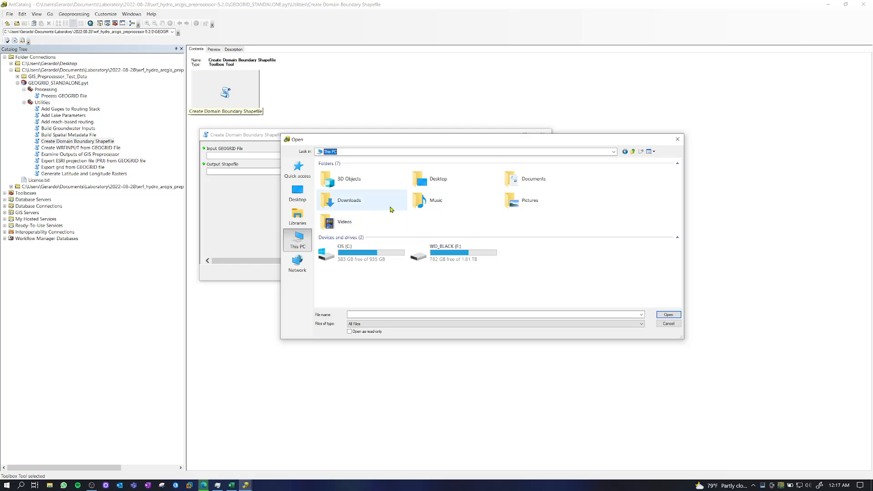
double_click(522, 190)
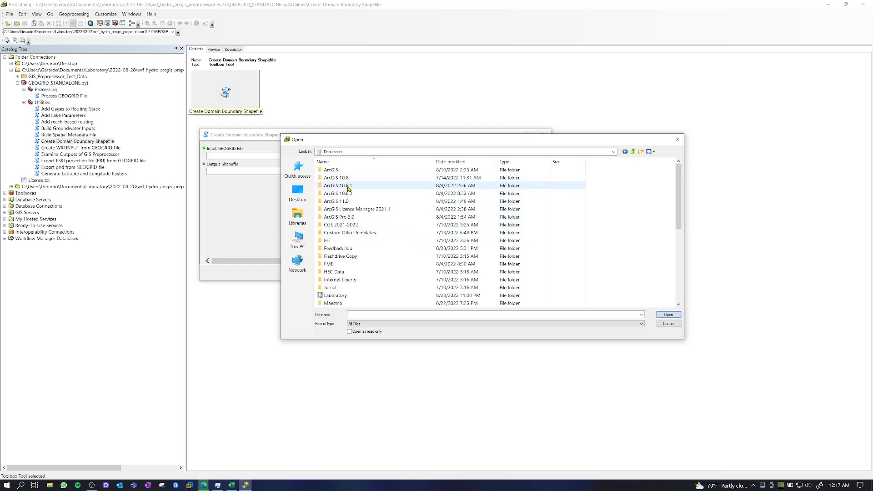
double_click(349, 195)
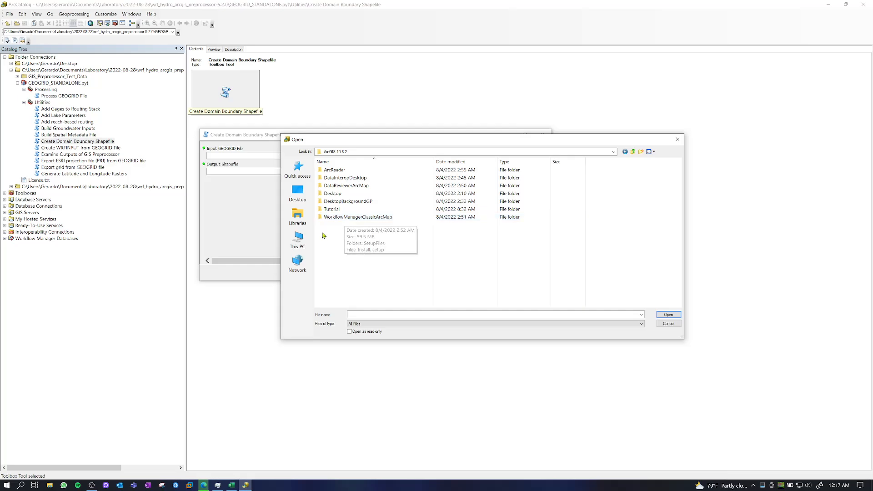
click(633, 151)
scroll(367, 237, down, 5)
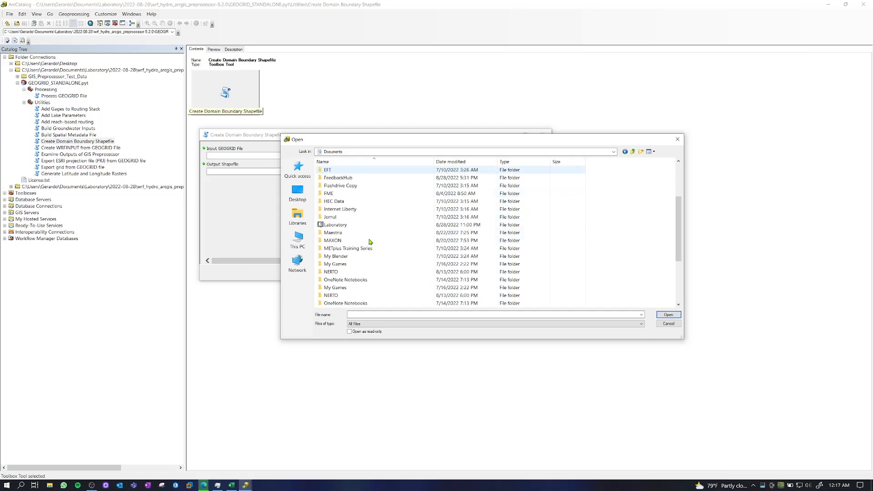
Open the Croton_Lambert folder through Laboratory, 2022-08-28, wrf_hydro_arcgis_preprocessor-5.2.0 and GIS_Preprocessor_Test_Data
double_click(337, 178)
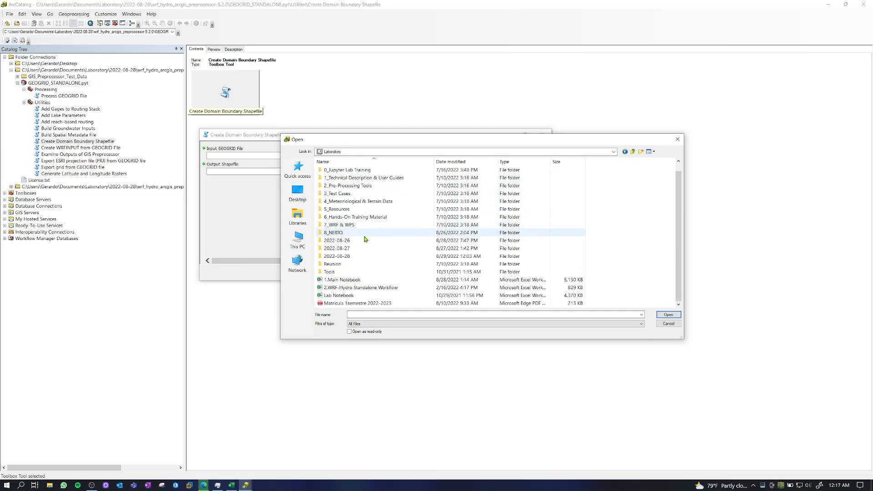
double_click(344, 264)
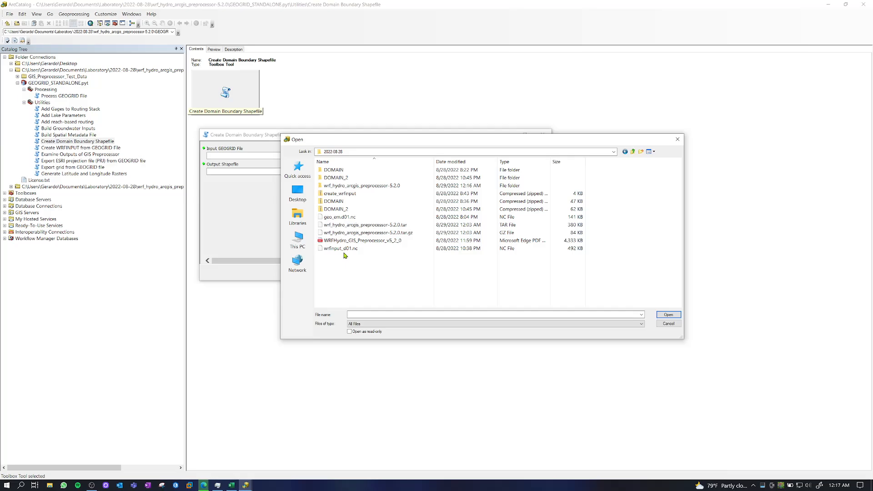
double_click(351, 186)
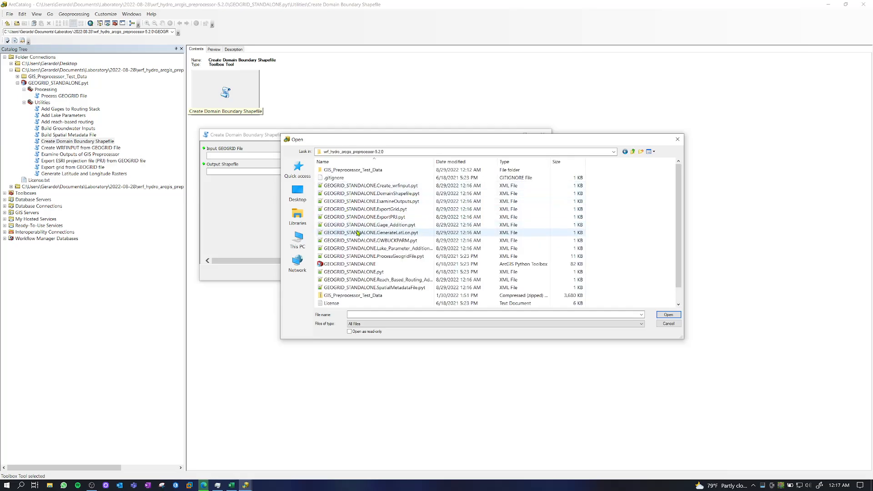
scroll(358, 233, down, 1)
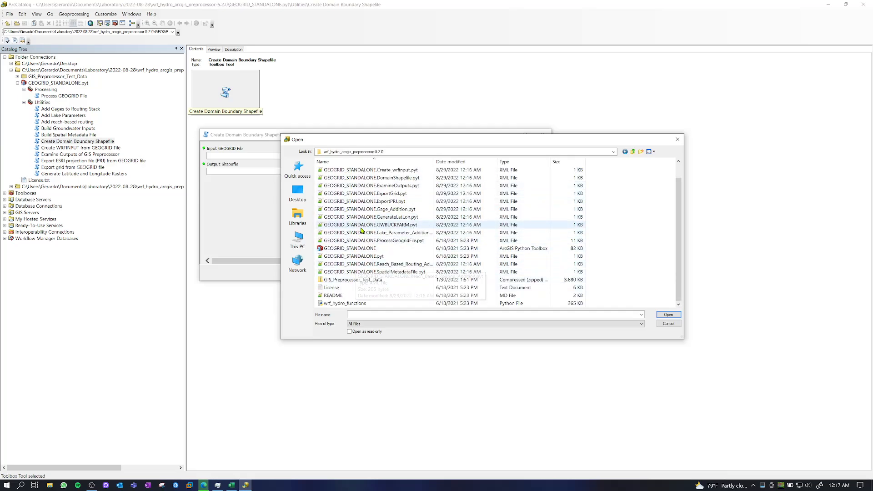
scroll(361, 231, up, 1)
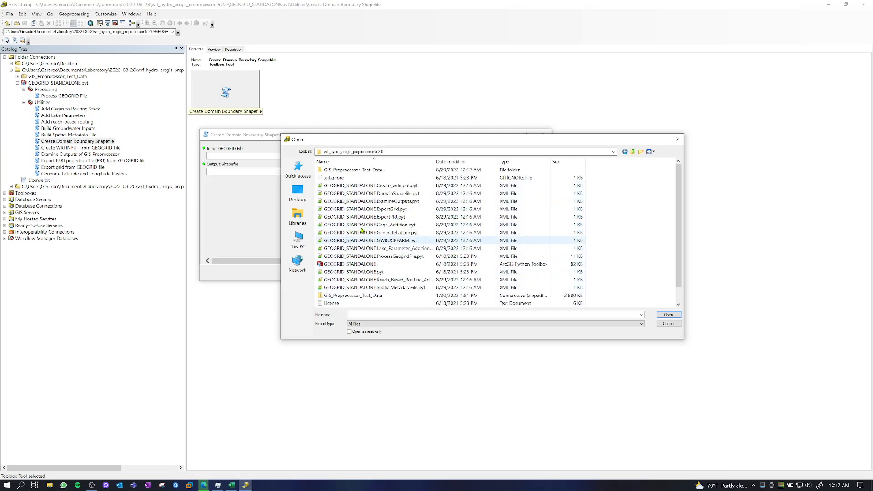
double_click(348, 171)
double_click(347, 171)
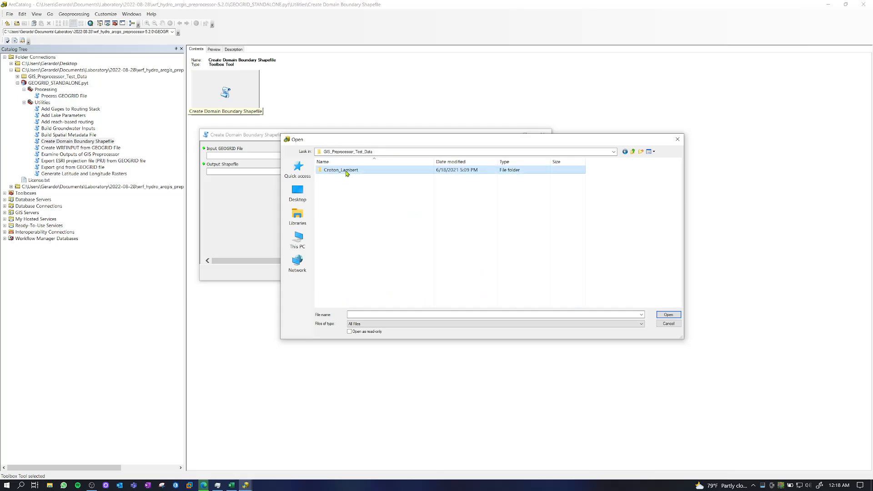
Set geo_em.d01.nc as the input GEOGRID file and run the Create Domain Boundary Shapefile tool
click(345, 217)
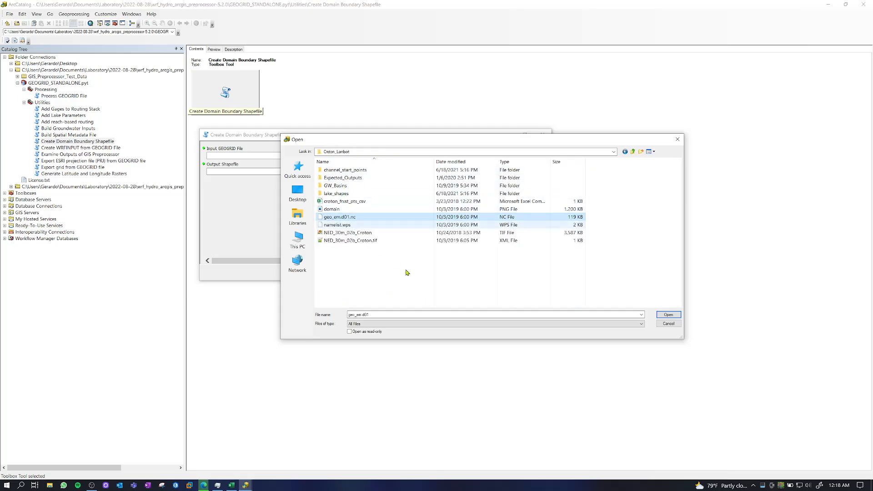
click(669, 315)
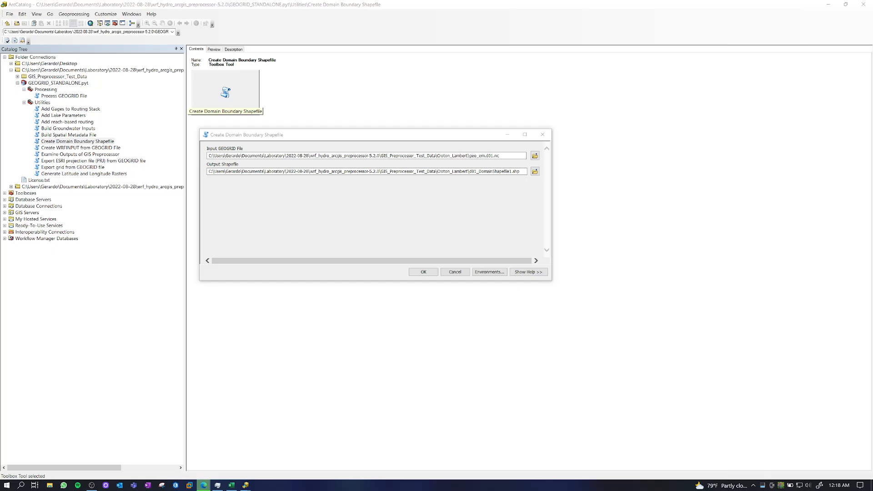
click(420, 272)
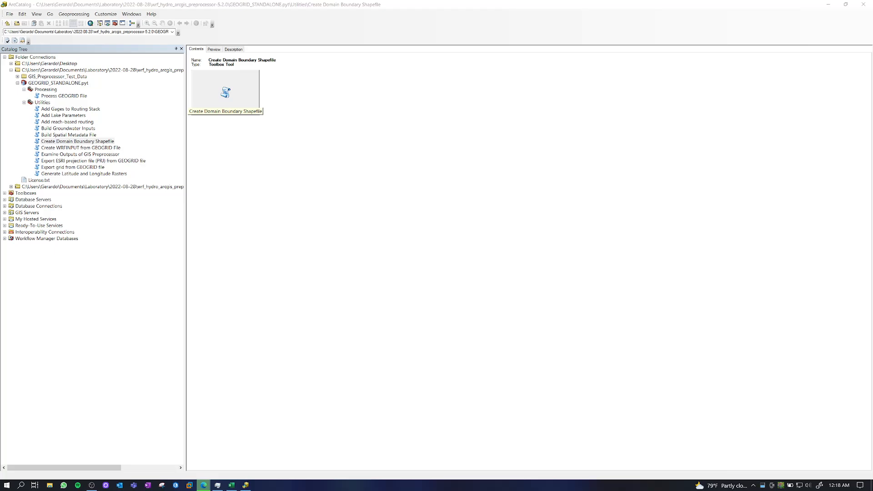
click(249, 25)
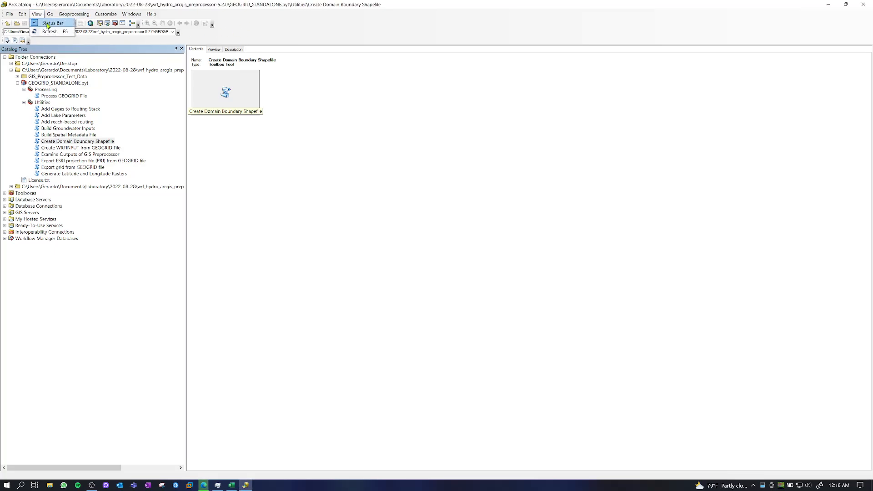
click(49, 15)
mouse_move(102, 14)
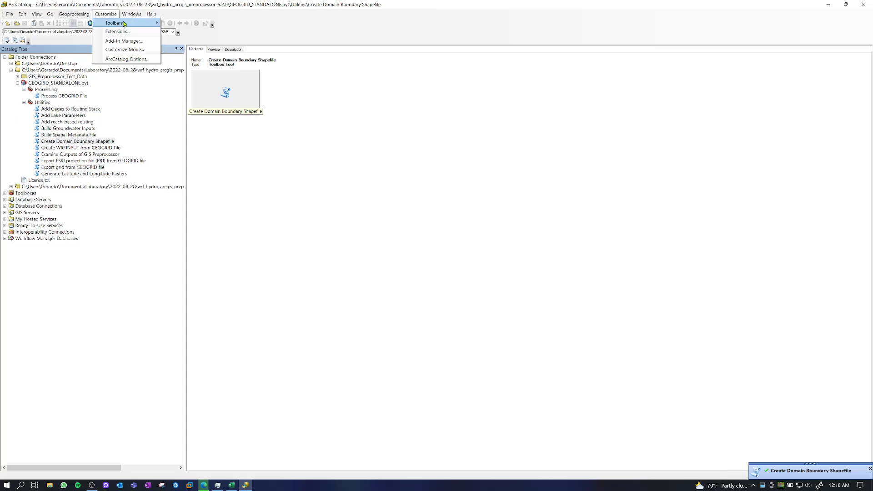
mouse_move(124, 24)
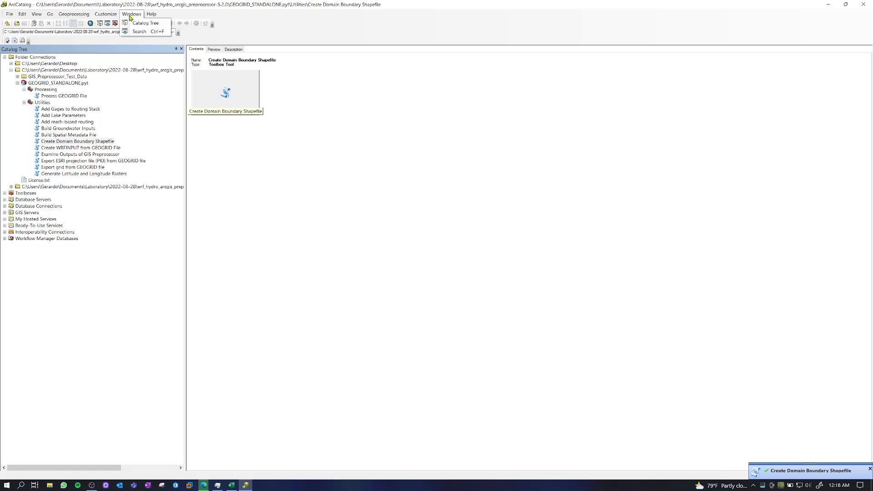
Open the ArcGIS sign-in, dismiss its script error dialogs, and check the account's sign-in status
mouse_move(26, 17)
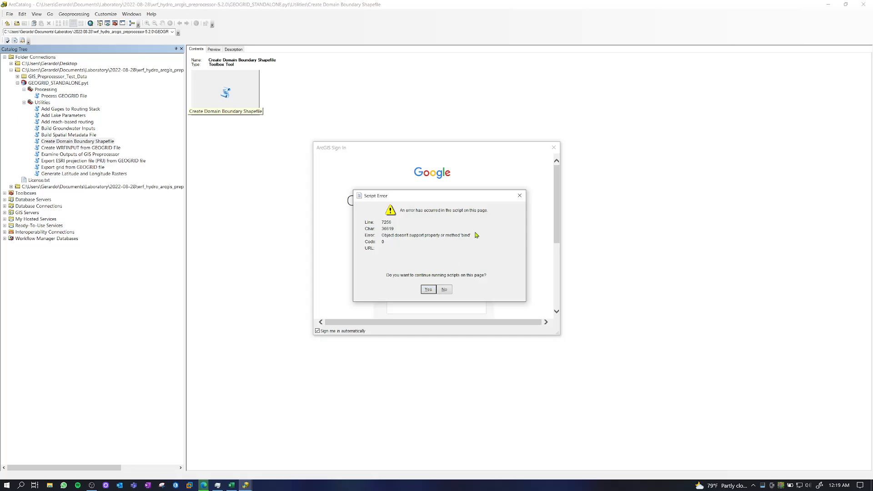
click(520, 195)
click(444, 289)
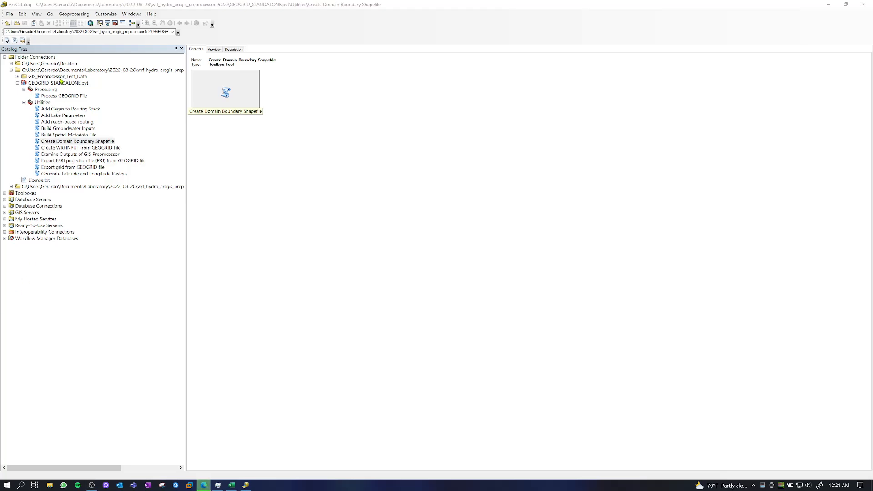
click(36, 14)
mouse_move(25, 15)
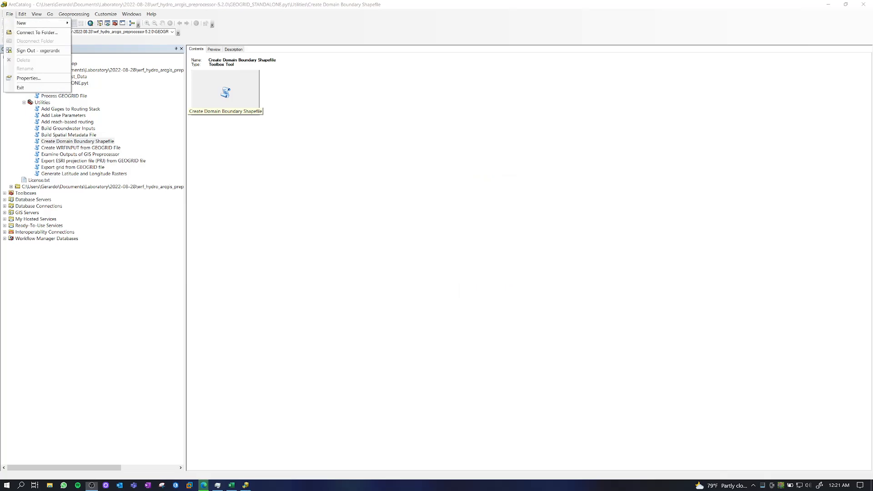
click(276, 166)
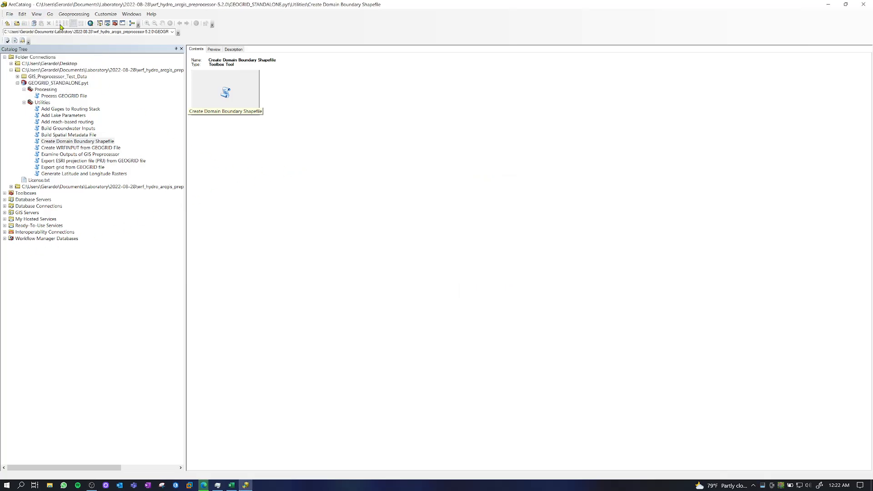
Open the geoprocessing Results and expand the Create Domain Boundary Shapefile run and its messages
click(105, 14)
mouse_move(113, 23)
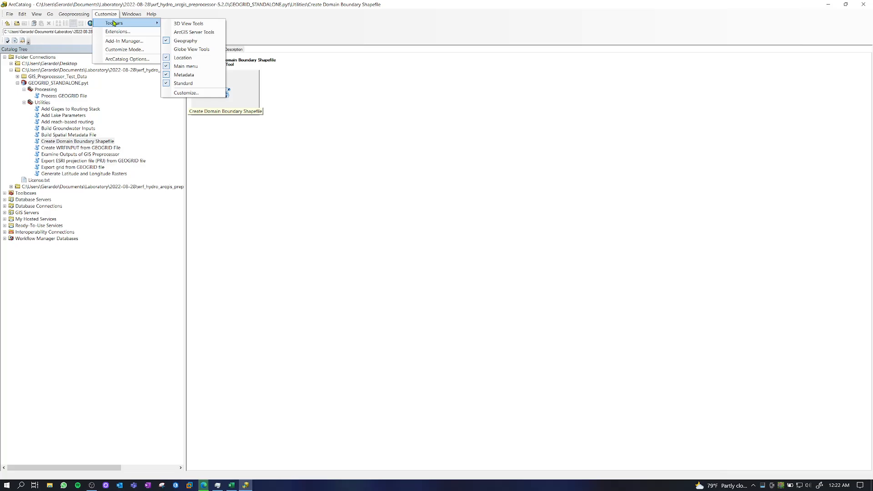
mouse_move(80, 15)
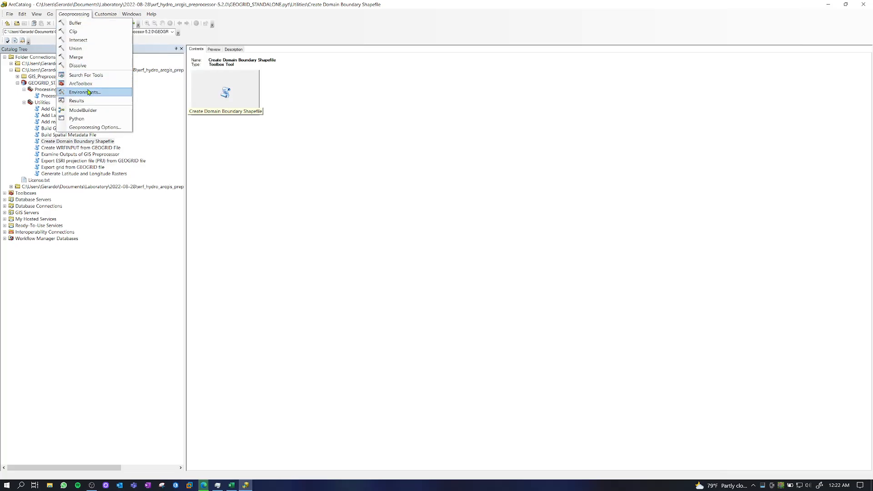
click(85, 101)
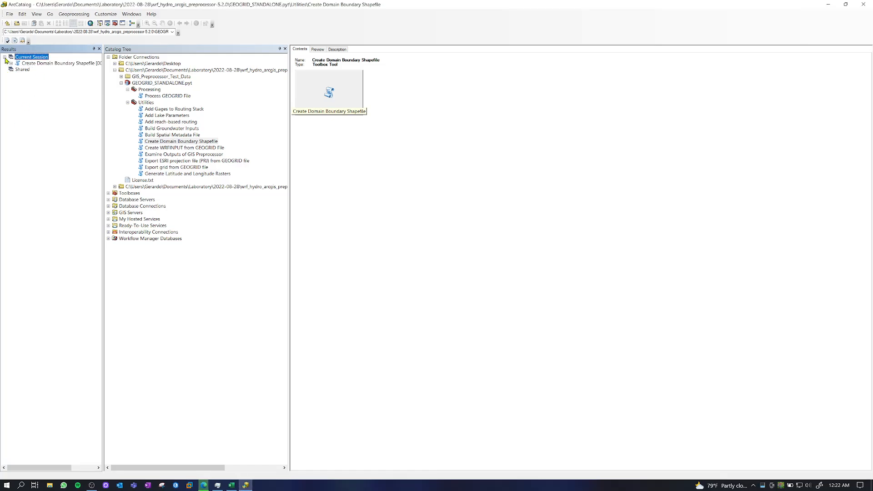
click(10, 63)
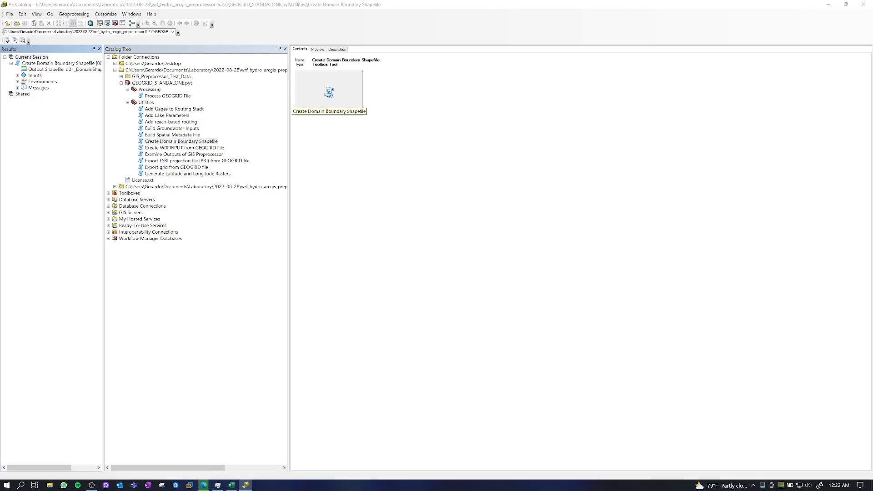
click(17, 88)
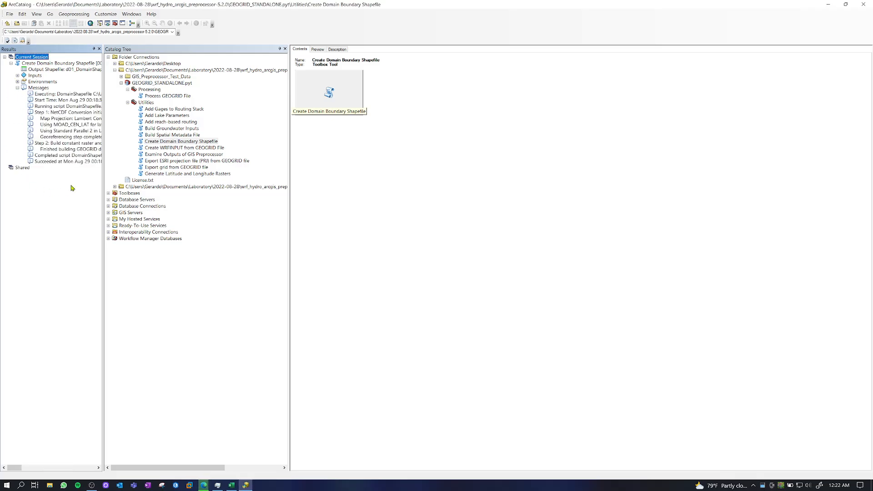
Resize the Results and Catalog Tree panes so the run messages and folder paths are readable side by side
drag(104, 149, 282, 181)
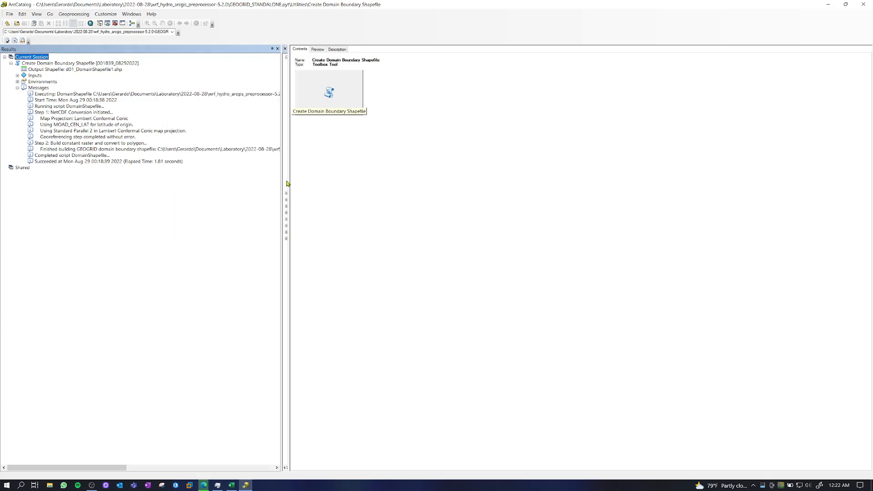
drag(288, 180, 521, 211)
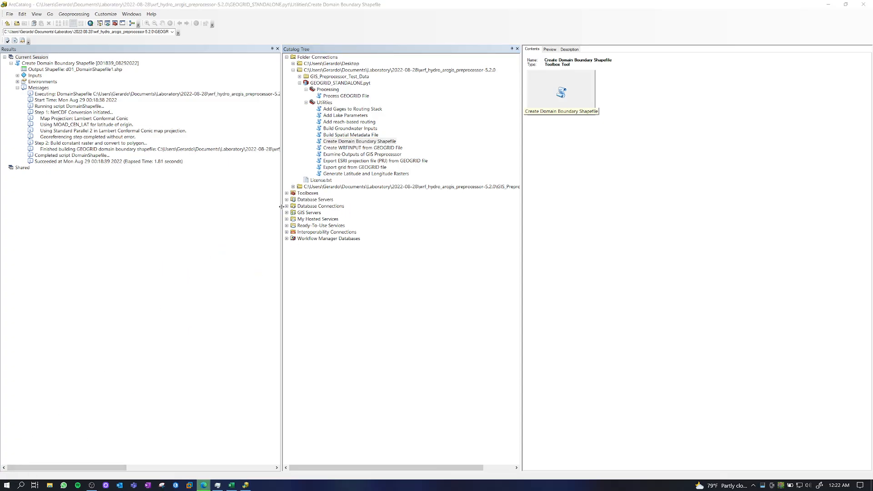
drag(282, 210, 207, 211)
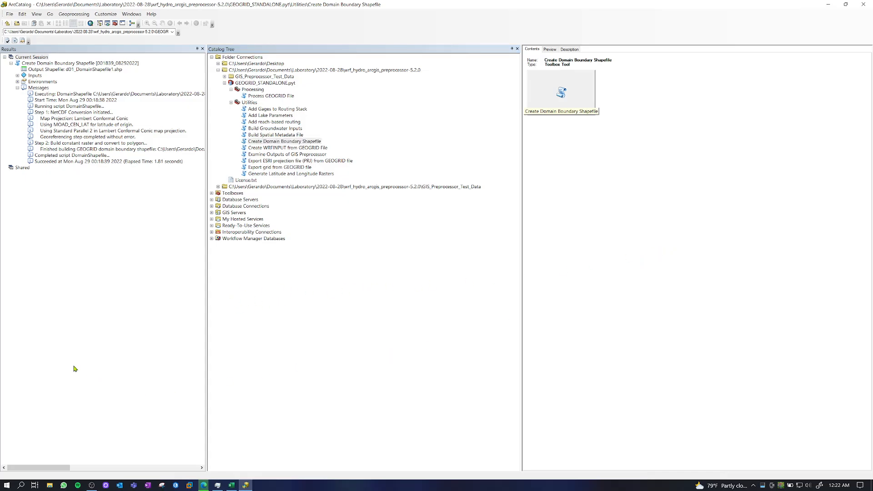
Launch ArcMap
key(super)
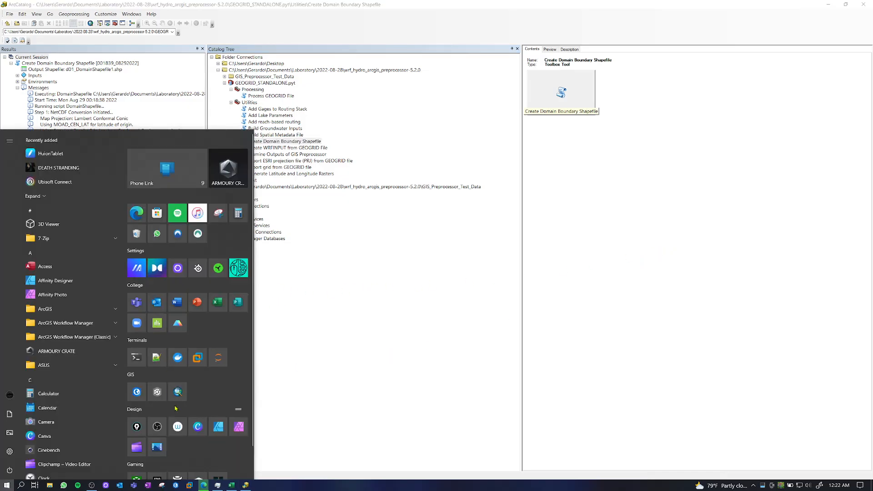
click(179, 392)
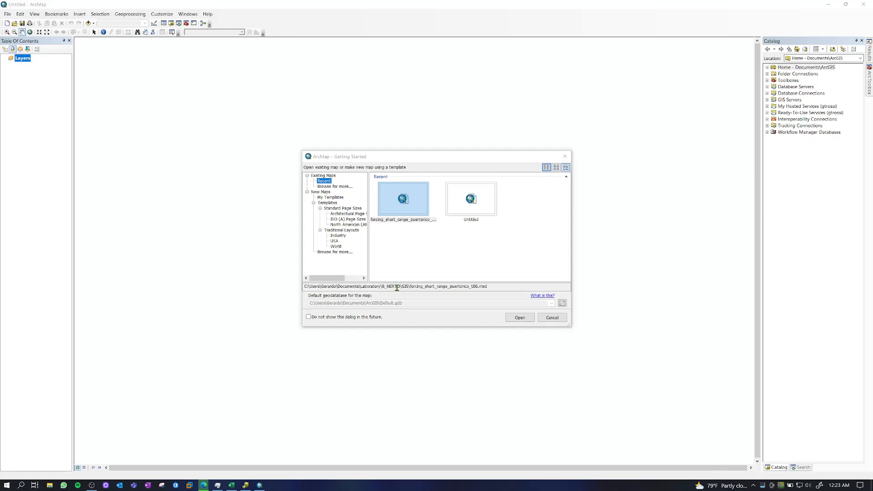
Dismiss the Getting Started window and create a new map document from the Blank Map template
click(554, 320)
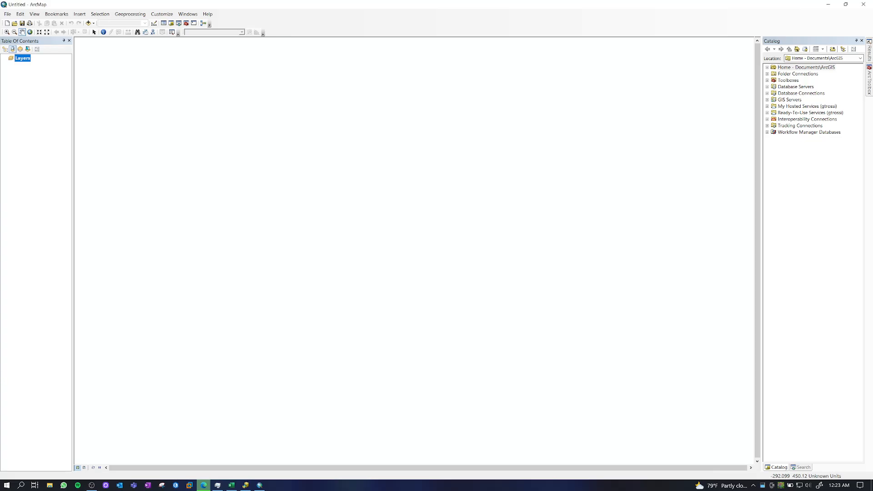
click(8, 14)
click(12, 21)
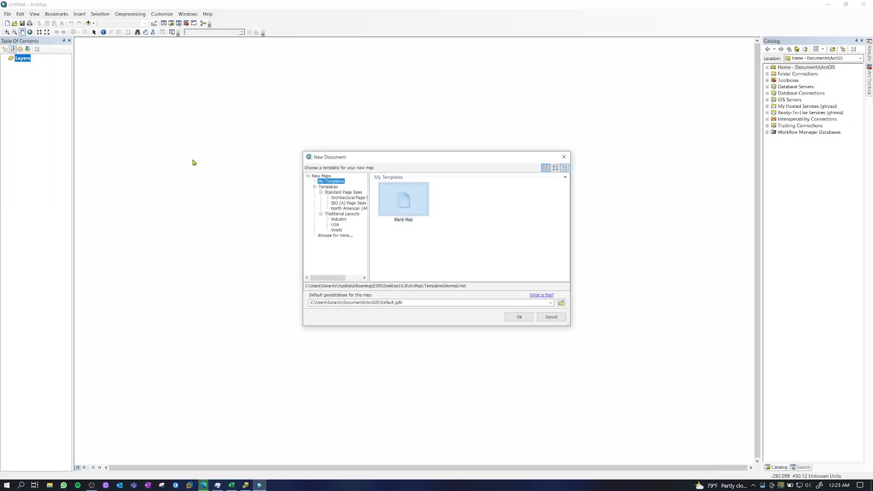
click(520, 317)
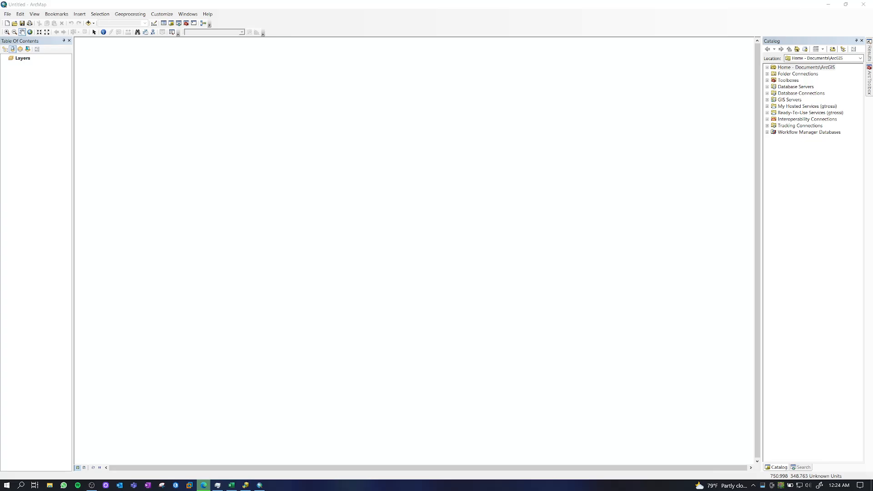
Start adding data to the map and list the available Folder Connections
click(87, 23)
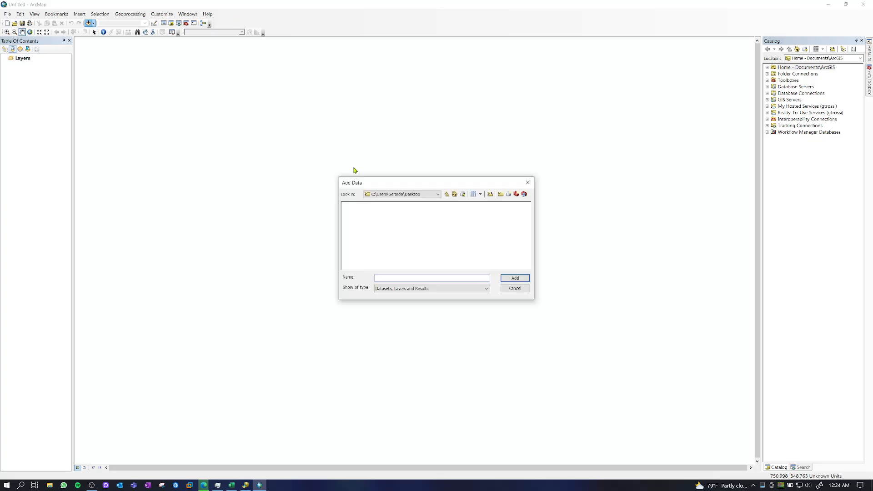
drag(366, 181, 137, 64)
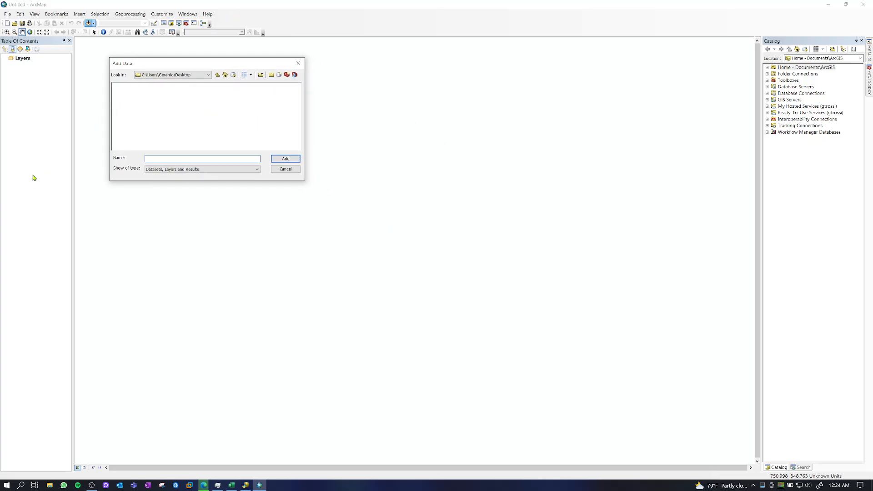
click(205, 75)
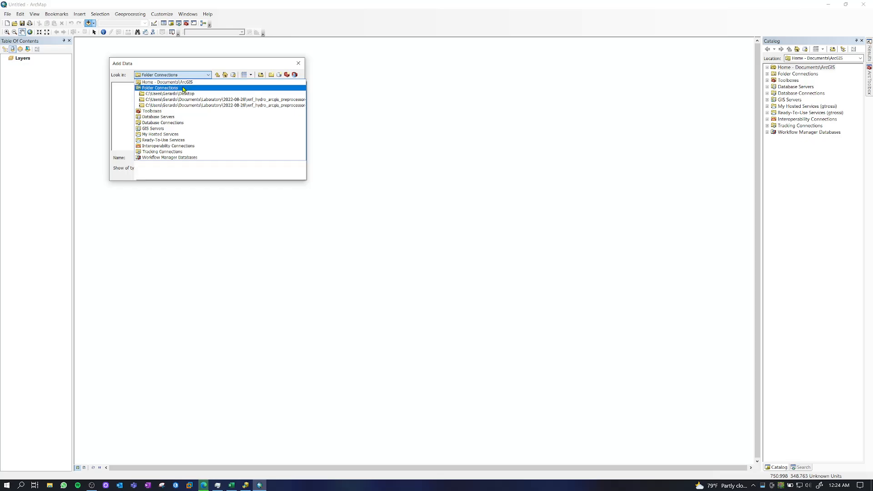
click(182, 81)
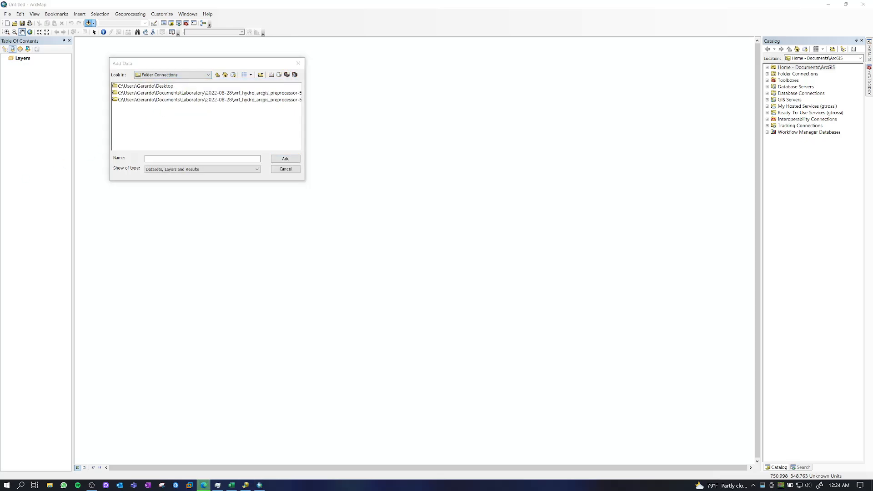
click(304, 115)
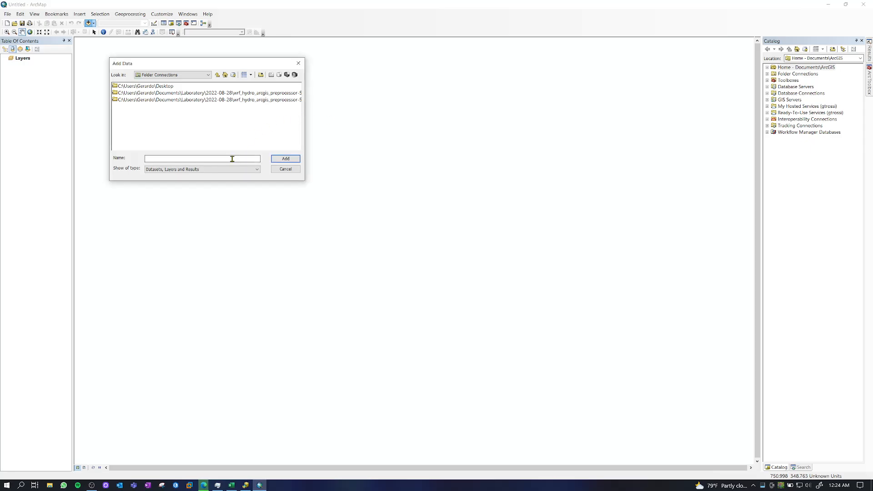
drag(275, 65, 281, 68)
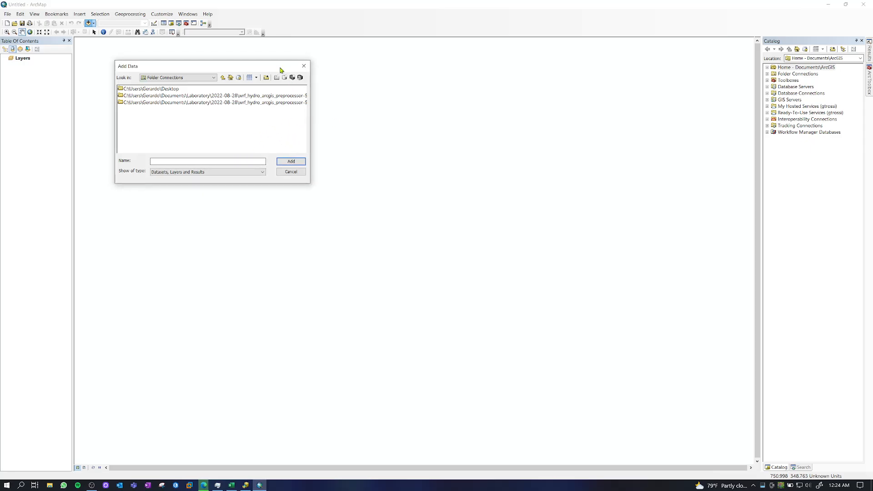
Check the full paths of the two preprocessor folder connections to identify the one for GIS_Preprocessor_Test_Data
click(246, 96)
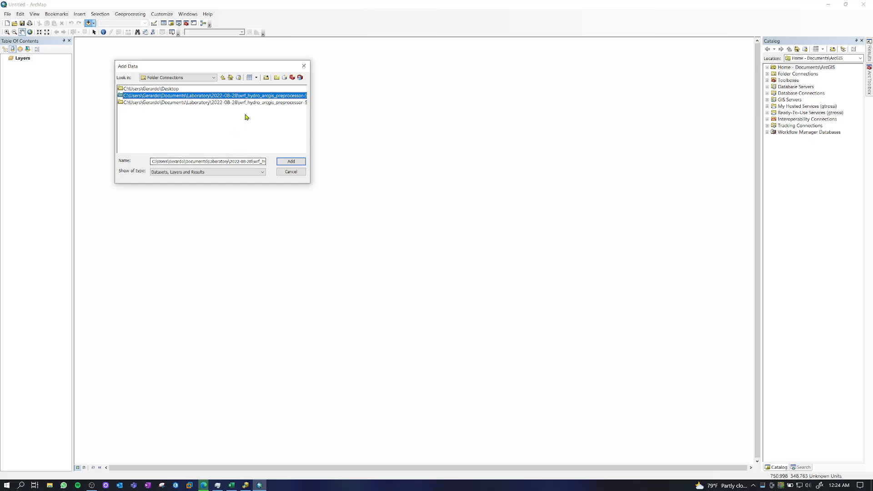
click(257, 103)
click(239, 161)
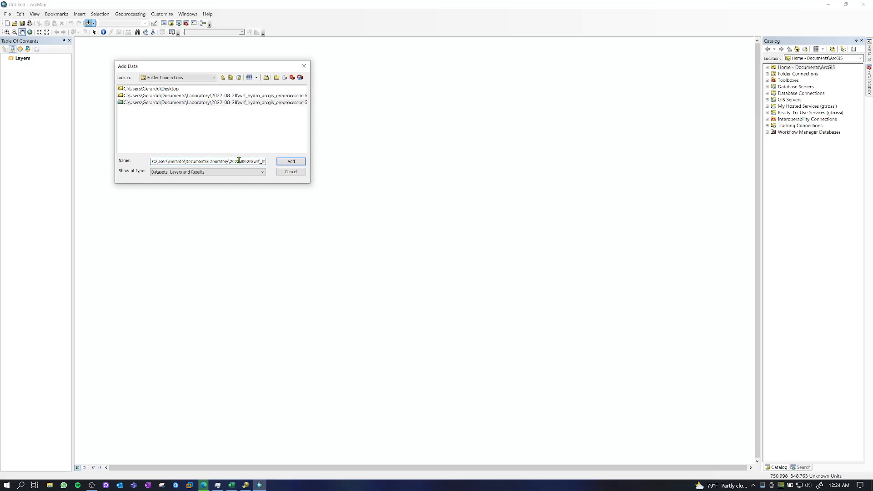
key(Right)
key(Right)
key(Right)
key(Right)
key(Right)
key(Right)
key(Right)
key(Right)
key(Right)
key(Right)
key(Right)
key(Right)
key(Right)
key(Right)
key(Right)
key(Right)
key(Right)
key(Right)
key(Right)
key(Right)
click(282, 163)
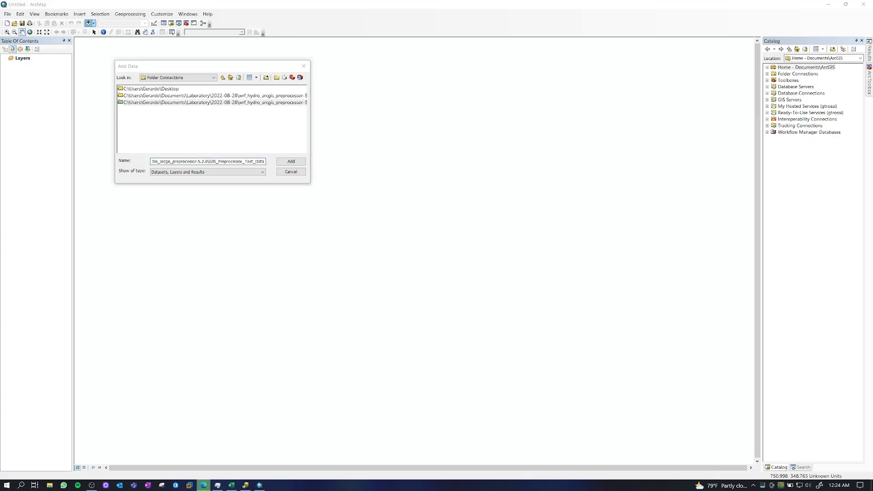
Add d01_DomainShapefile1.shp from the Croton_Lambert folder inside GIS_Preprocessor_Test_Data to the map
double_click(142, 103)
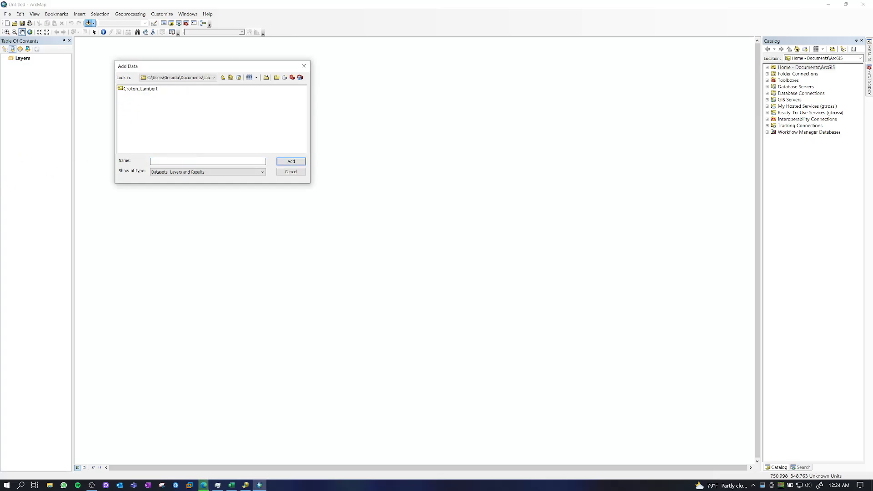
double_click(136, 90)
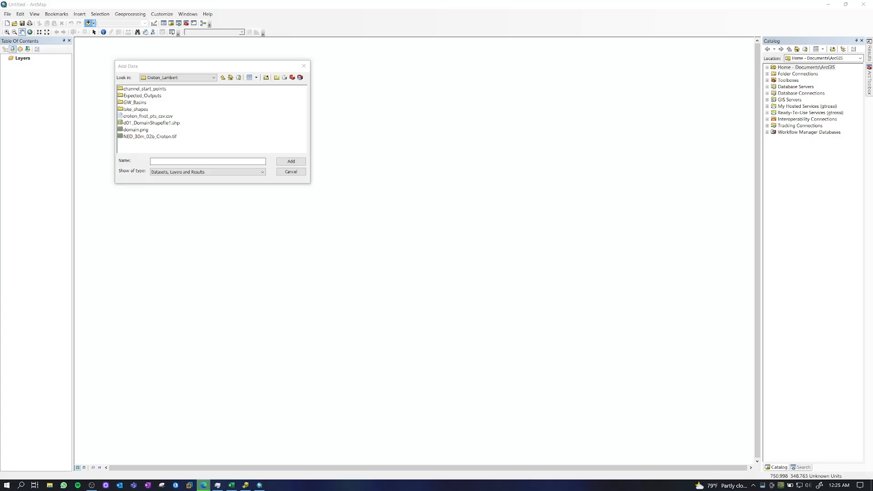
click(172, 124)
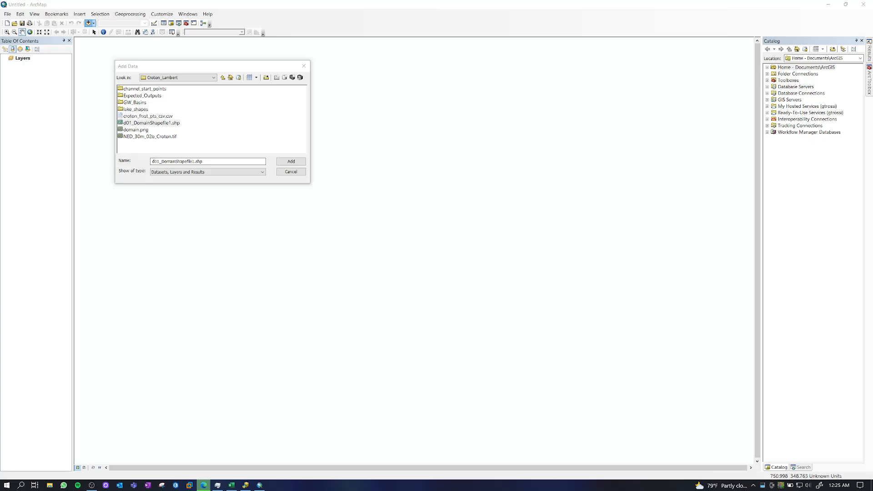
click(173, 124)
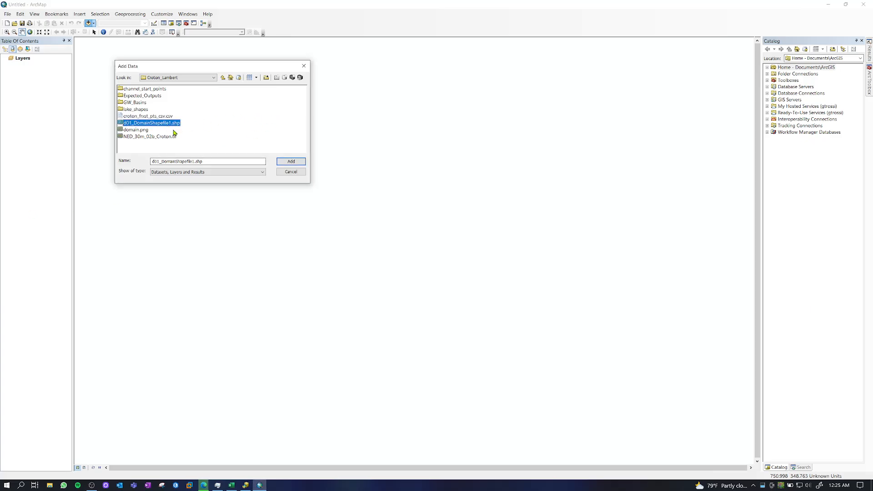
click(288, 162)
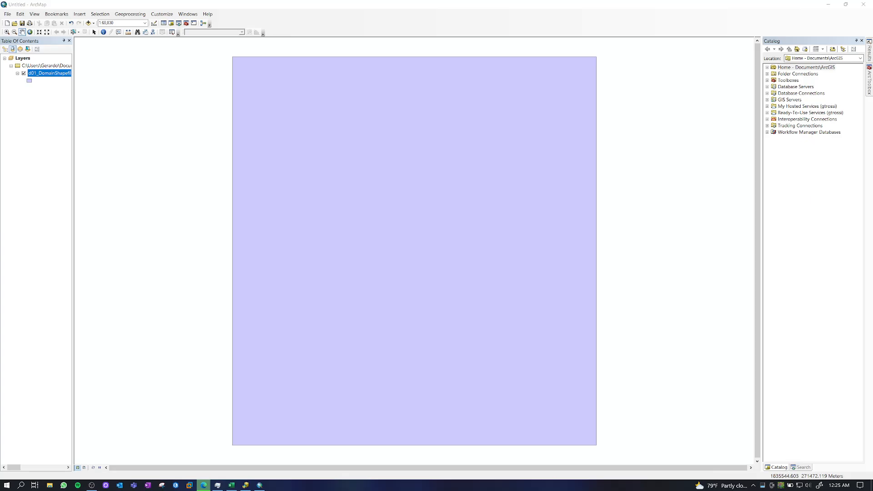
Add the Topographic basemap beneath the domain shapefile
click(94, 23)
click(108, 41)
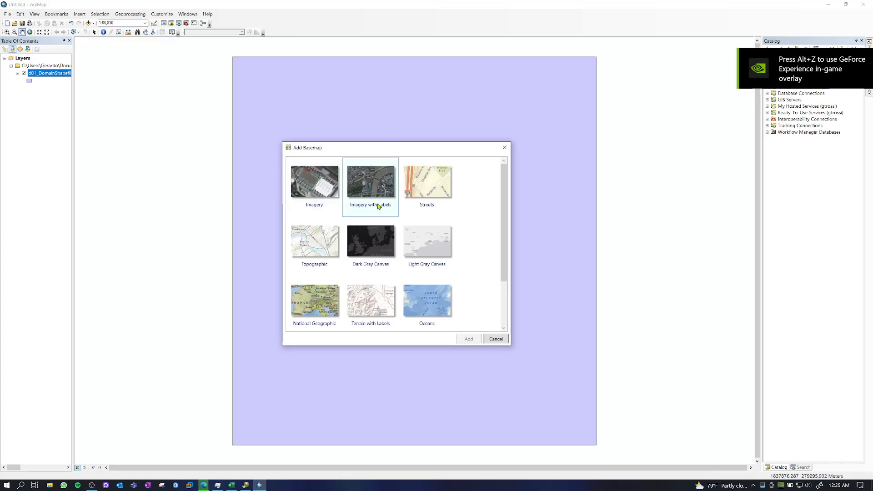
click(326, 248)
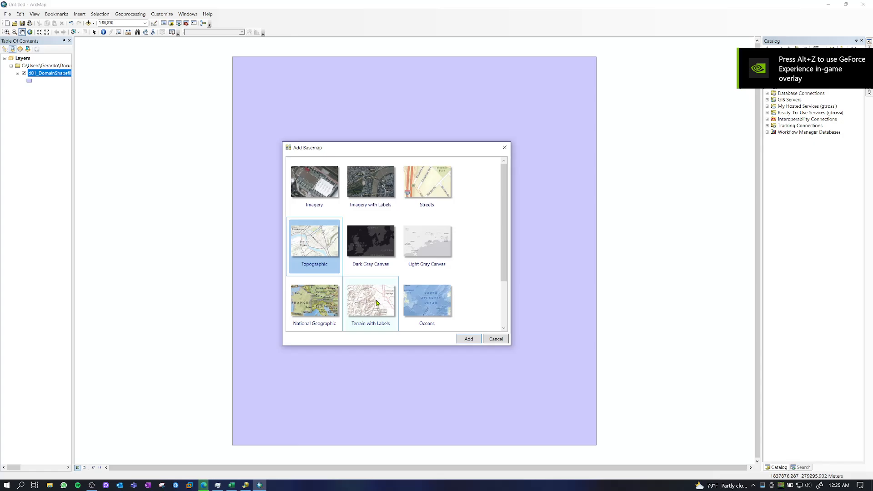
click(468, 339)
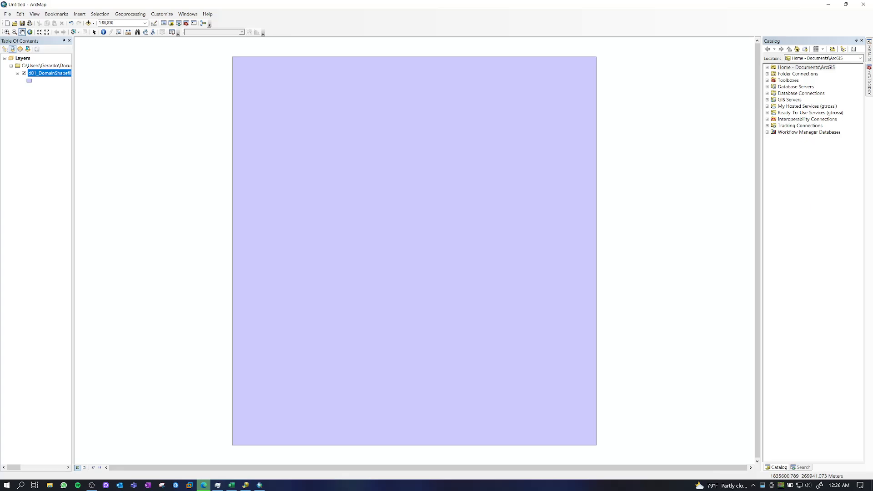
click(863, 4)
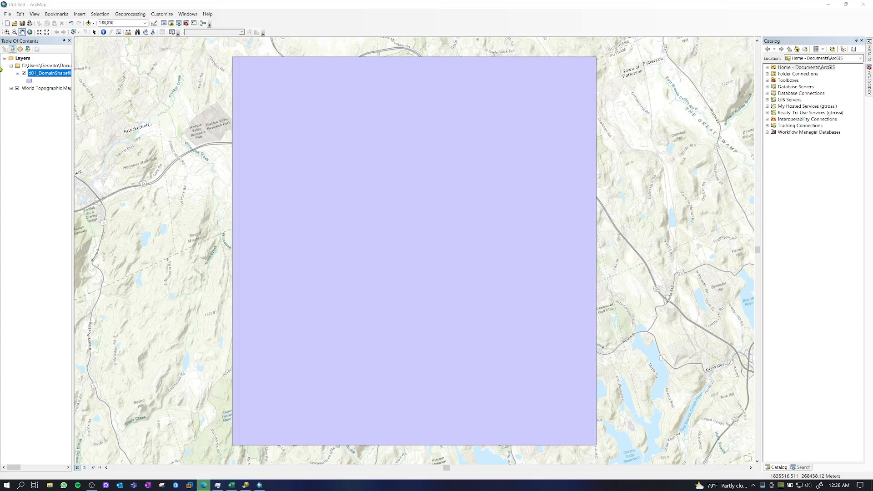
Change the domain shapefile's symbol to Hollow and give it a thicker outline
click(29, 80)
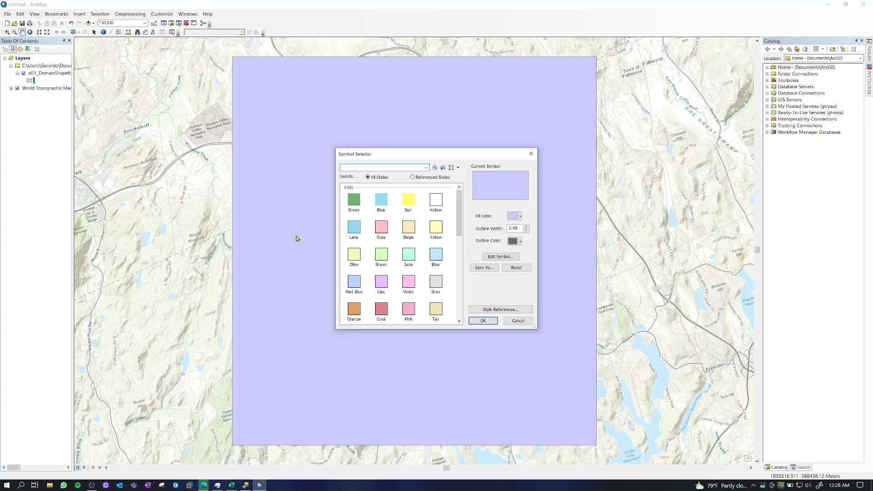
click(436, 200)
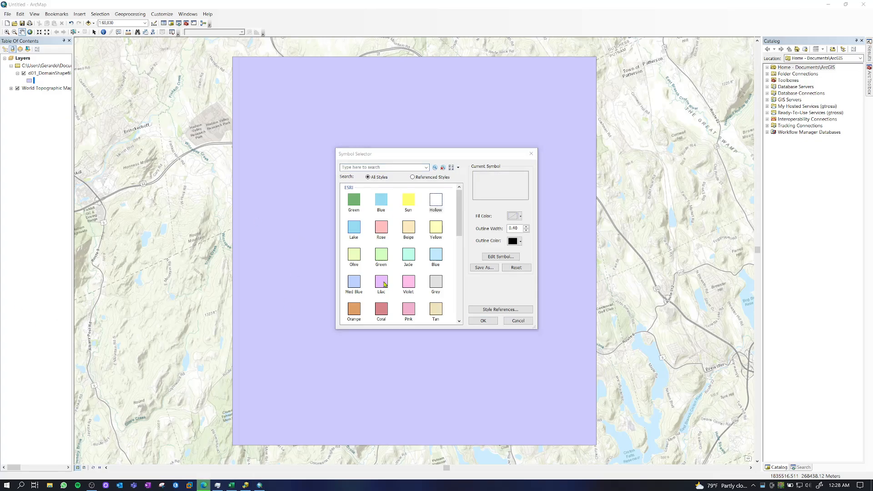
click(483, 321)
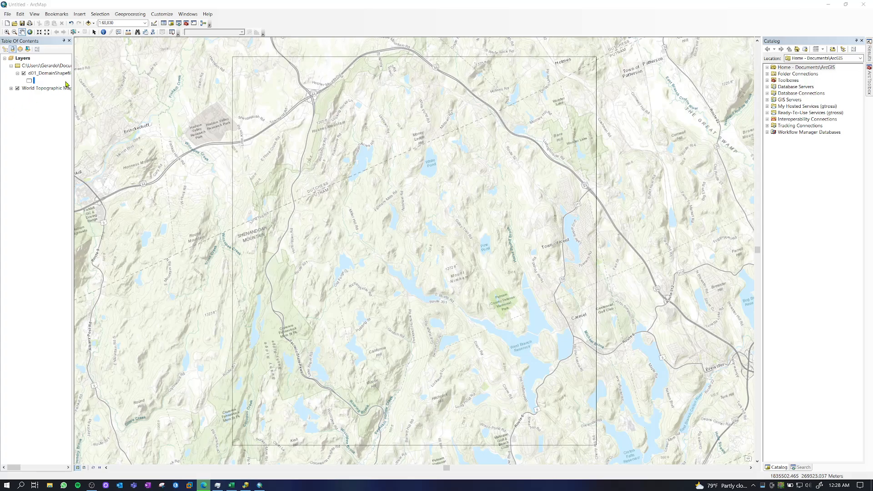
double_click(29, 80)
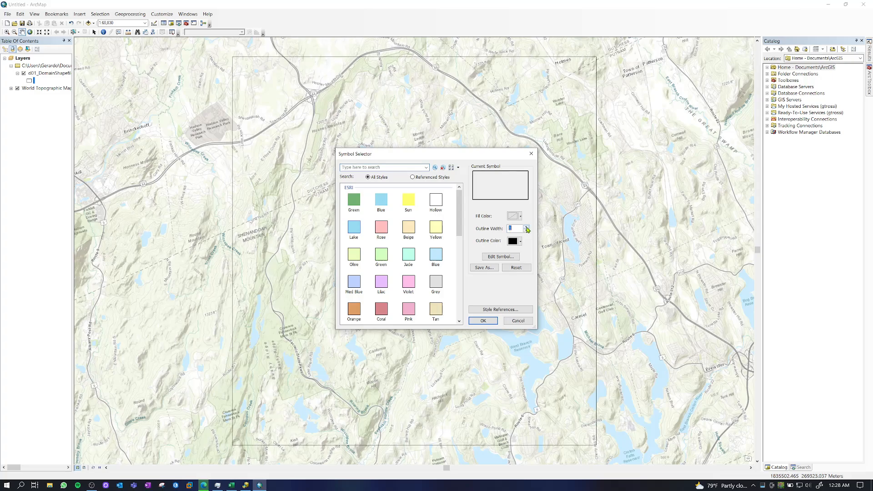
click(483, 321)
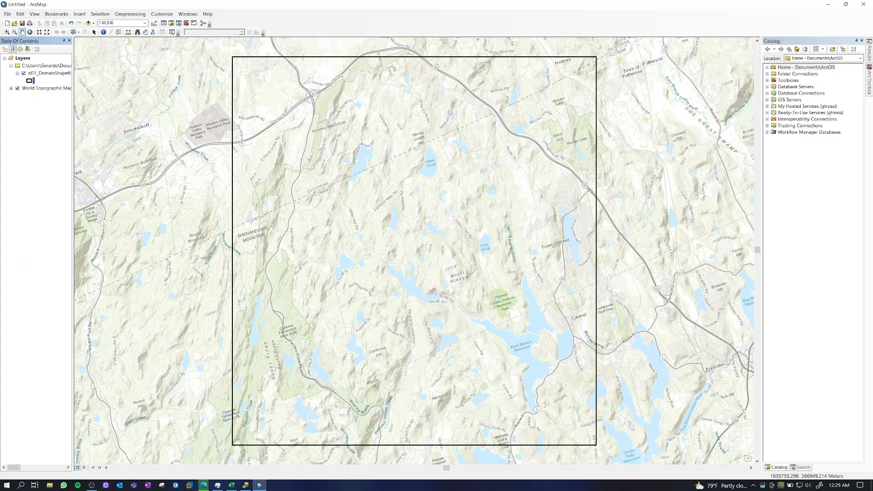
Switch to ArcCatalog, open the Export grid from GEOGRID file tool and load geo_em.d01.nc as its input
click(260, 486)
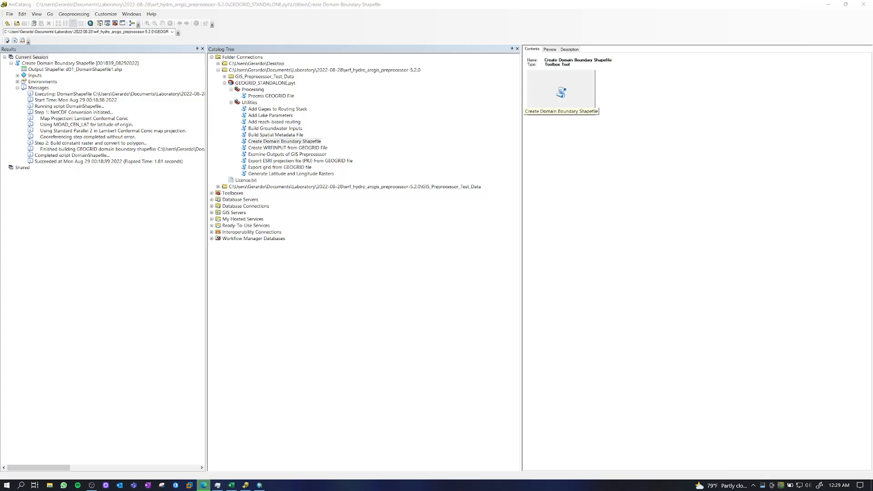
click(280, 168)
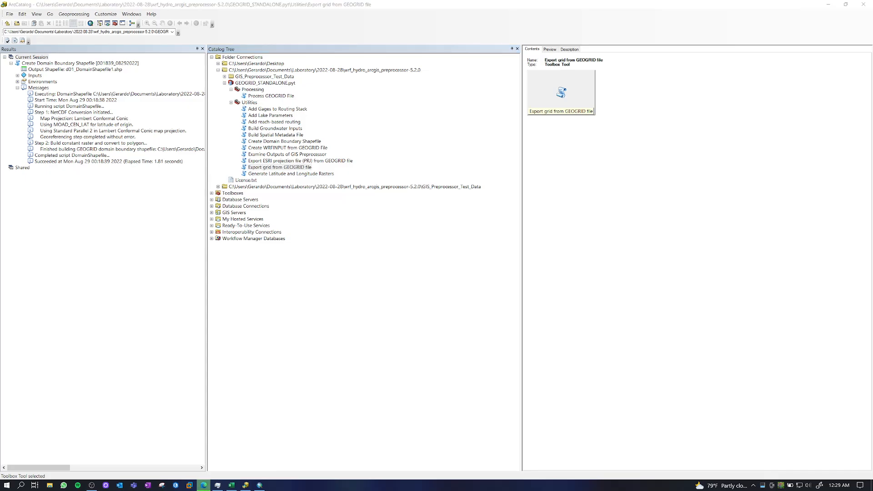
double_click(260, 168)
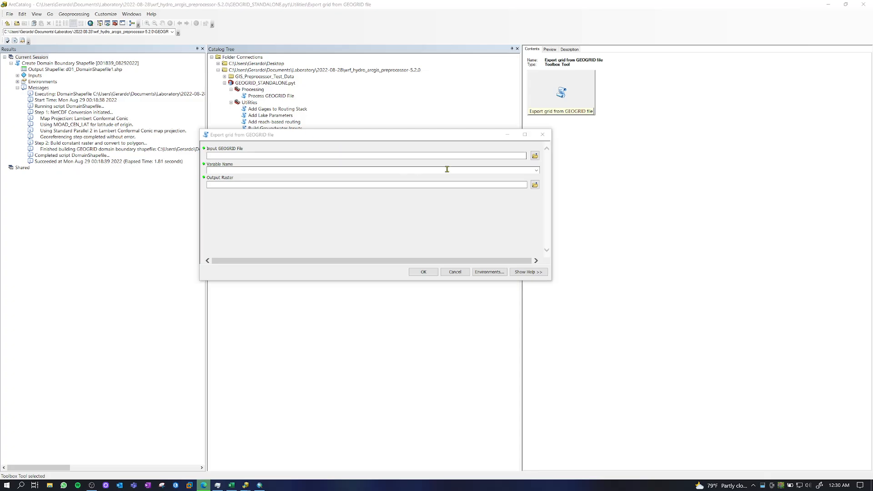
click(535, 156)
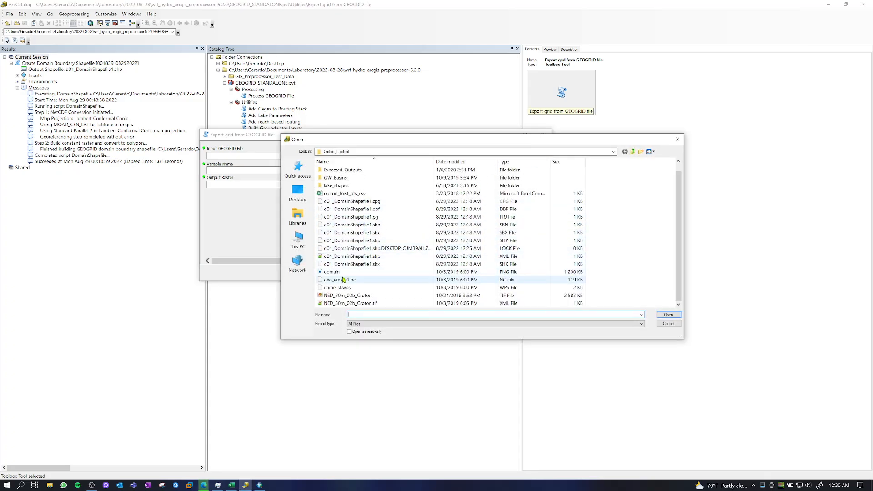
scroll(341, 279, down, 1)
click(343, 280)
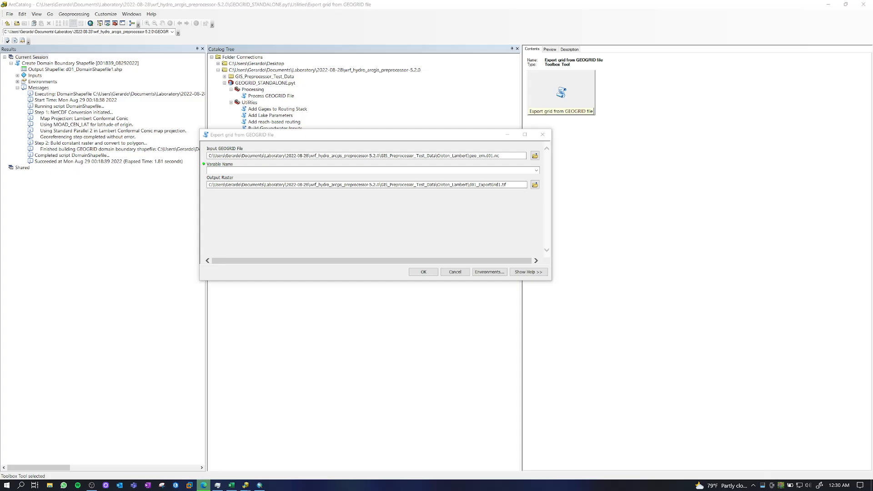
Set the variable name to HGT_M and run the grid export
click(536, 171)
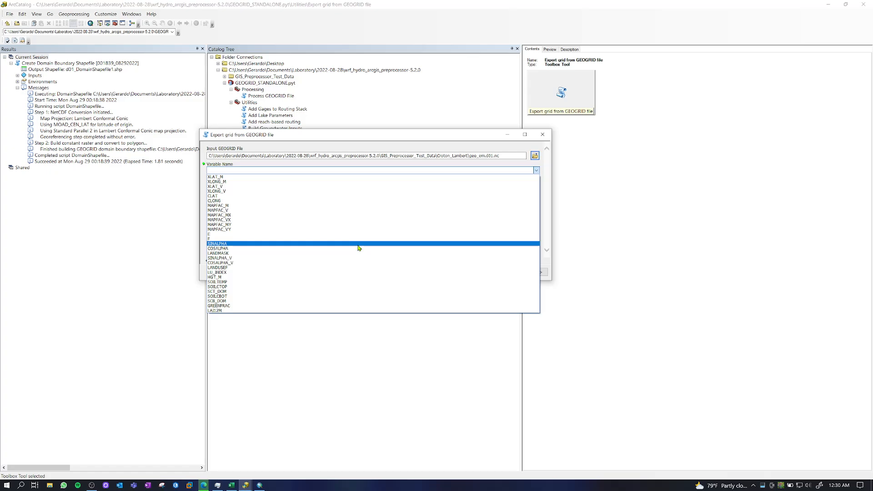
click(227, 277)
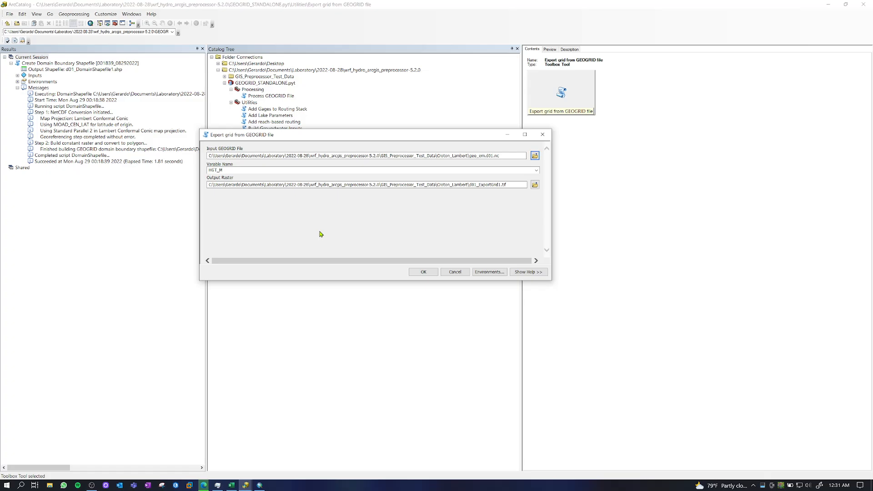
click(423, 272)
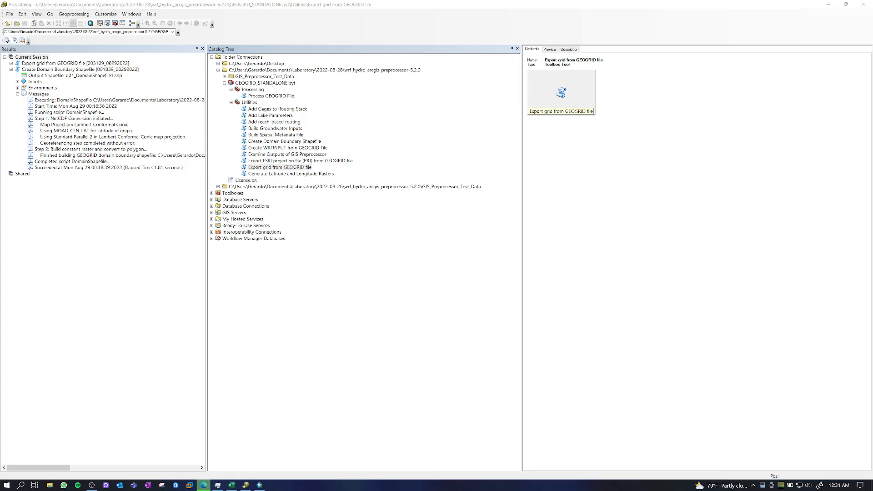
Collapse the Create Domain Boundary Shapefile result and expand the Export grid from GEOGRID file run
click(11, 69)
click(11, 63)
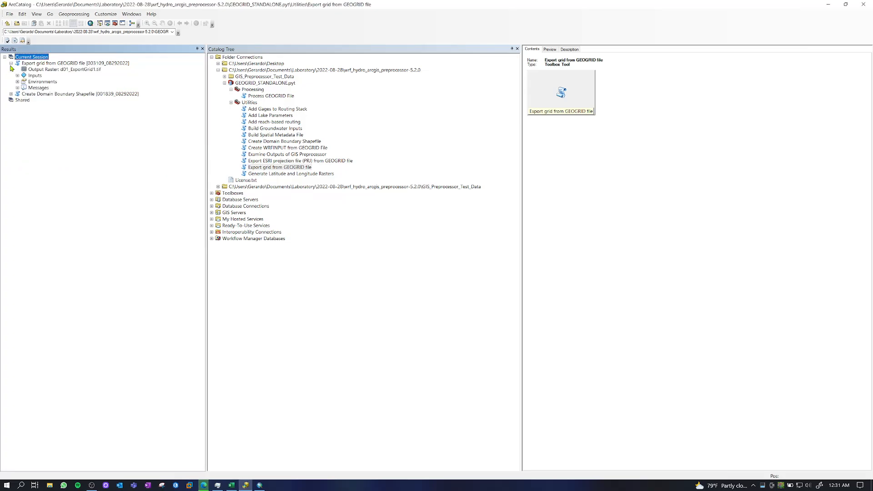
Expand the messages of the Export grid from GEOGRID file run
click(18, 88)
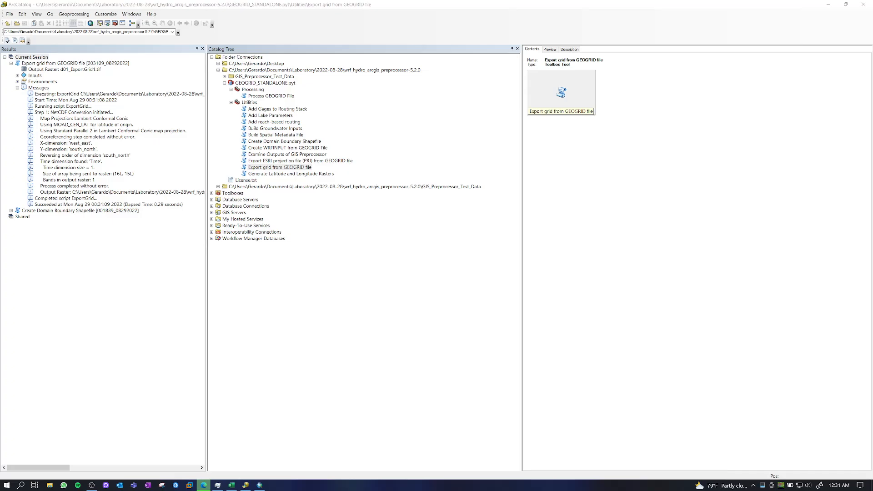
Switch to ArcMap, add the exported raster d01_ExportGrid1.tif to the map and toggle its layer visibility
click(262, 485)
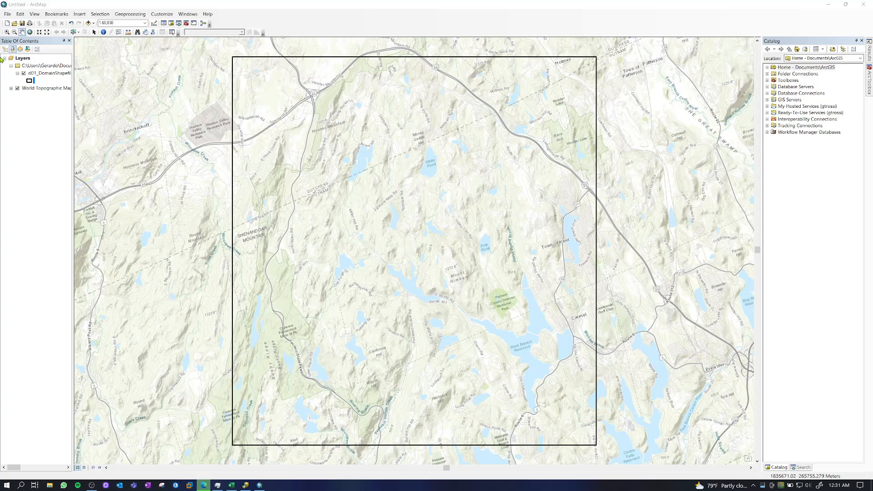
click(88, 23)
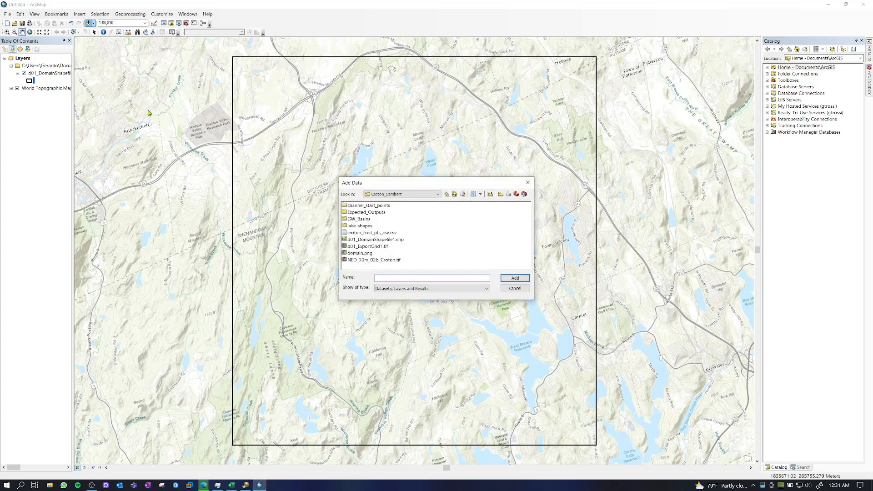
click(380, 248)
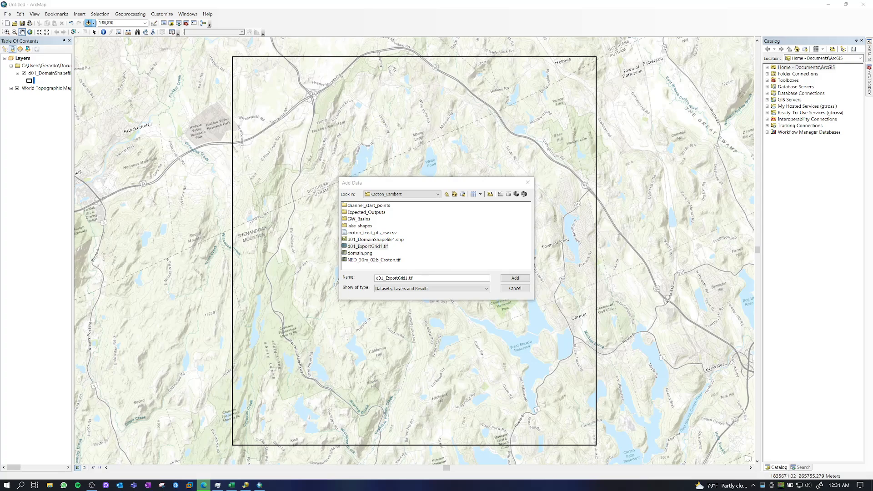
click(385, 250)
double_click(385, 249)
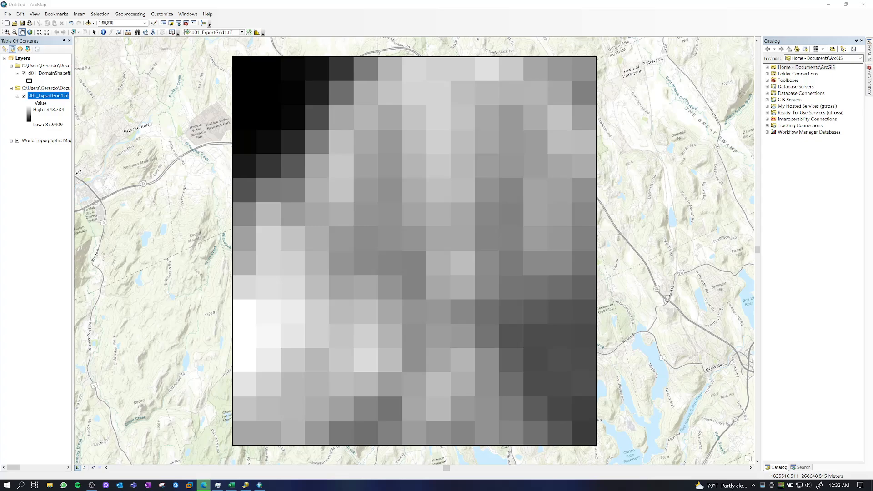
click(24, 95)
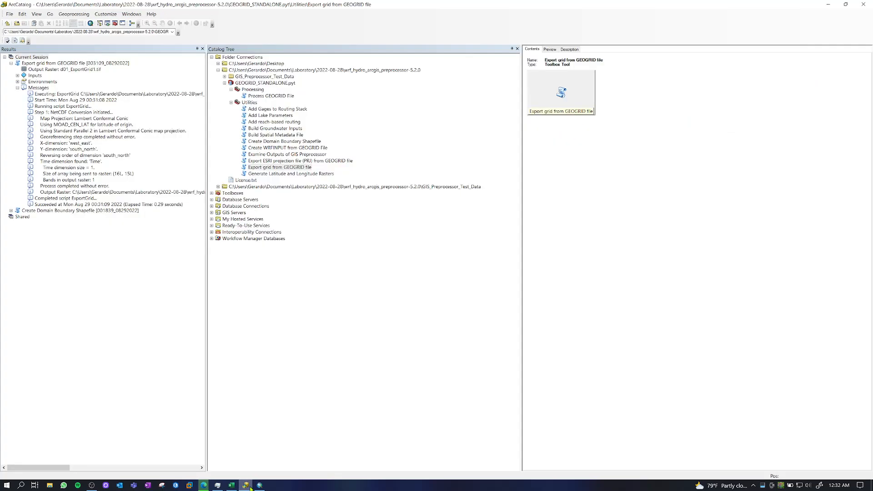
Switch to ArcCatalog, open the Process GEOGRID File tool and load geo_em.d01.nc as its input GEOGRID file
click(245, 485)
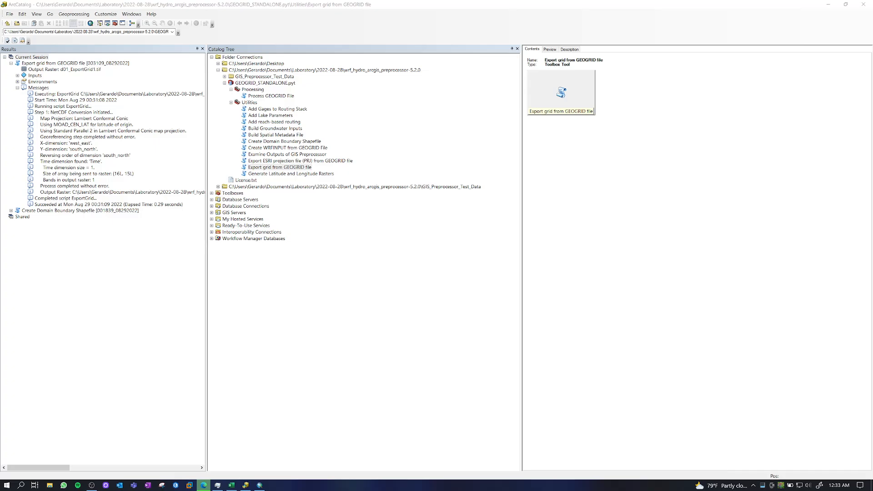
click(92, 485)
double_click(276, 97)
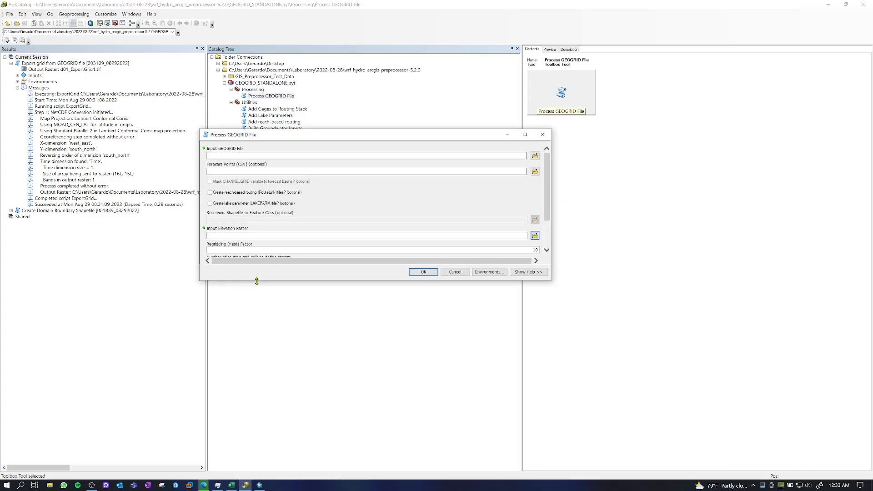
drag(257, 282, 257, 397)
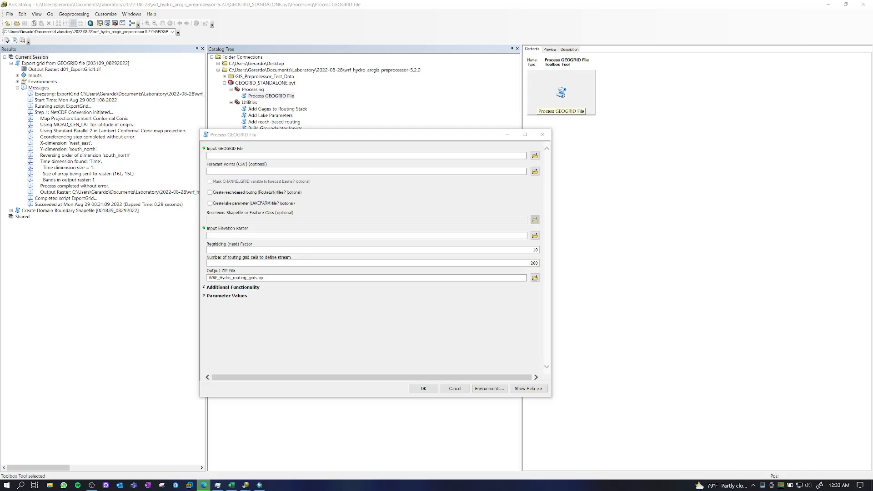
click(531, 158)
click(532, 157)
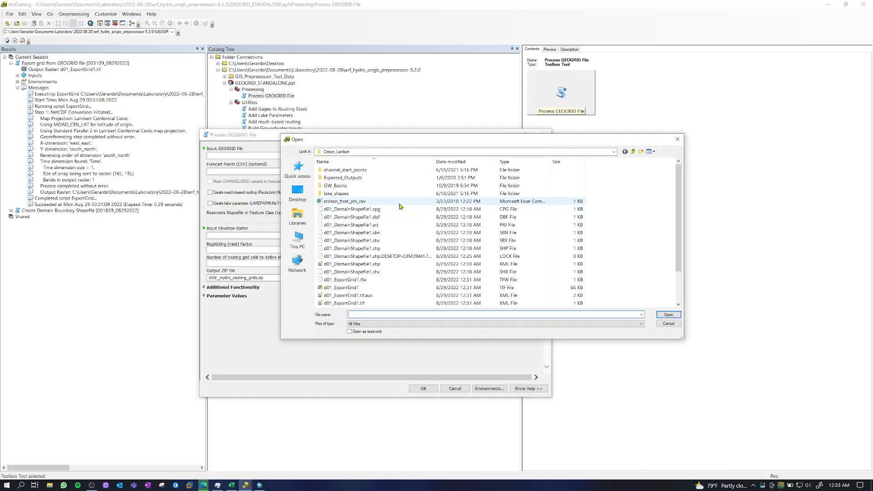
scroll(395, 251, down, 2)
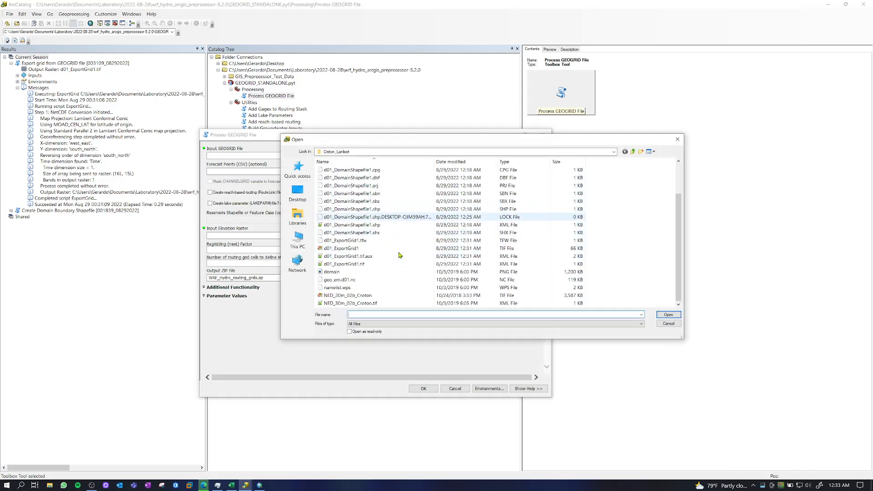
click(345, 281)
click(668, 315)
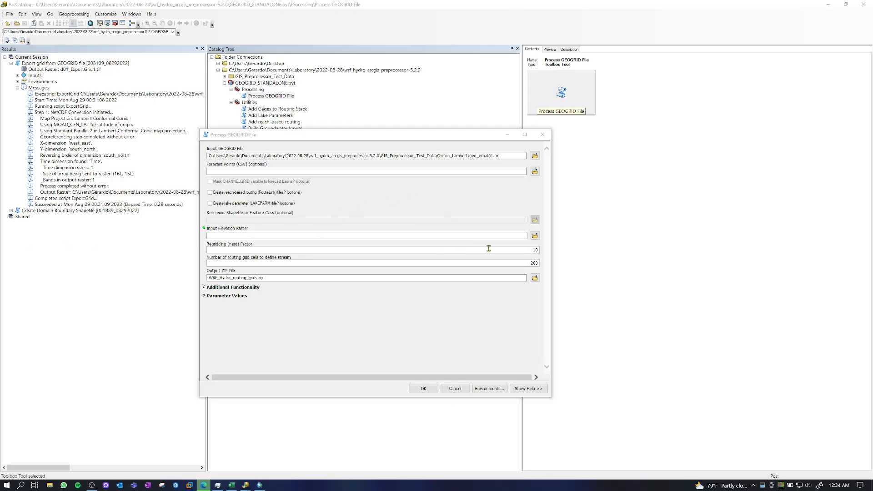
Set NED_30m_02b_Croton.tif from the Croton_Lambert folder as the input elevation raster
click(535, 236)
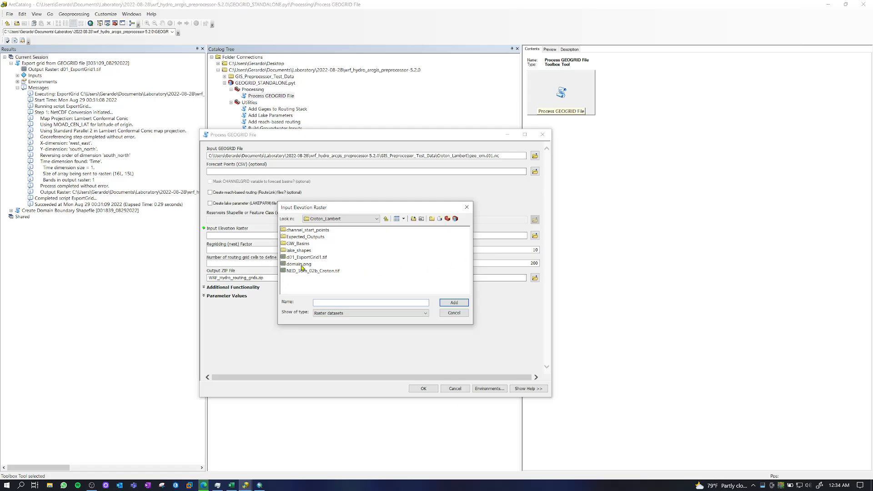
click(298, 271)
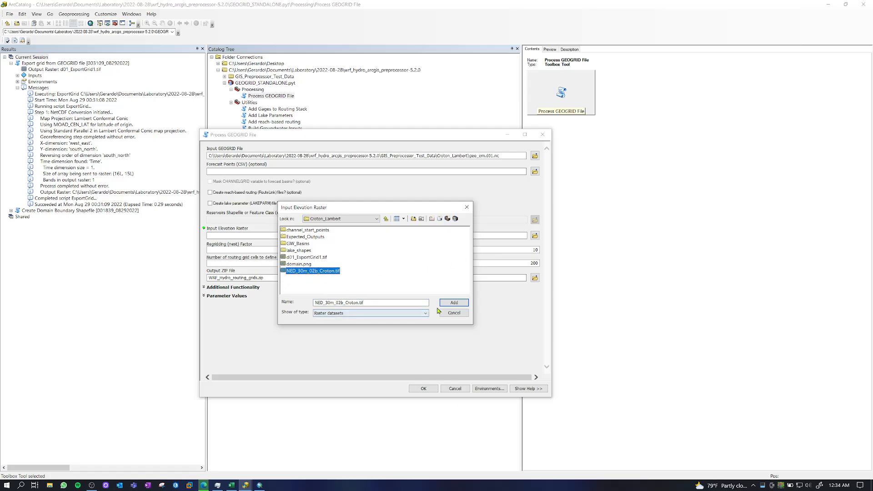
click(454, 303)
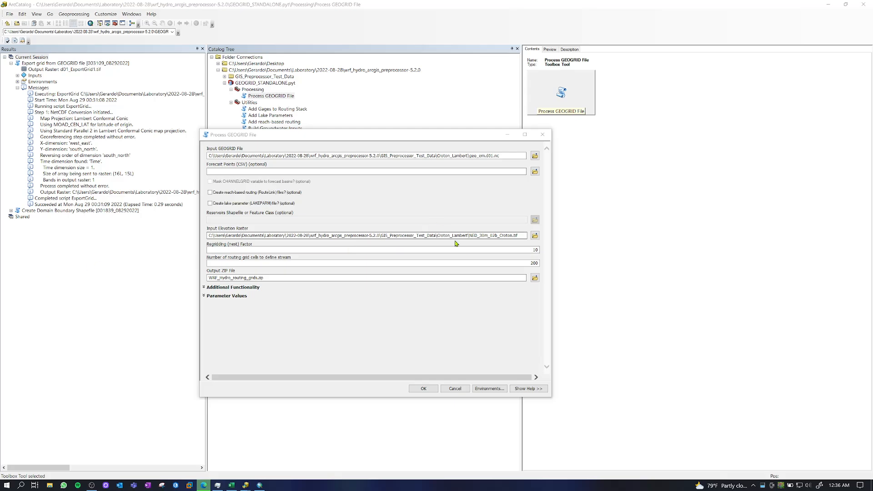
Set the regridding factor to 4 and the number of routing grid cells to define streams to 32
double_click(535, 249)
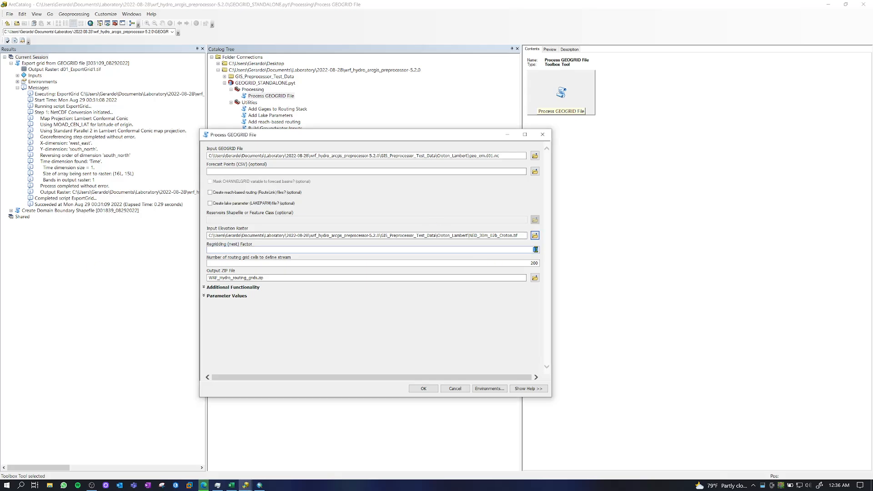
text(4)
double_click(533, 263)
text(32)
Name the output ZIP file NED_30m_rf4_th32.zip in the Croton_Lambert folder and run the Process GEOGRID File tool
click(535, 278)
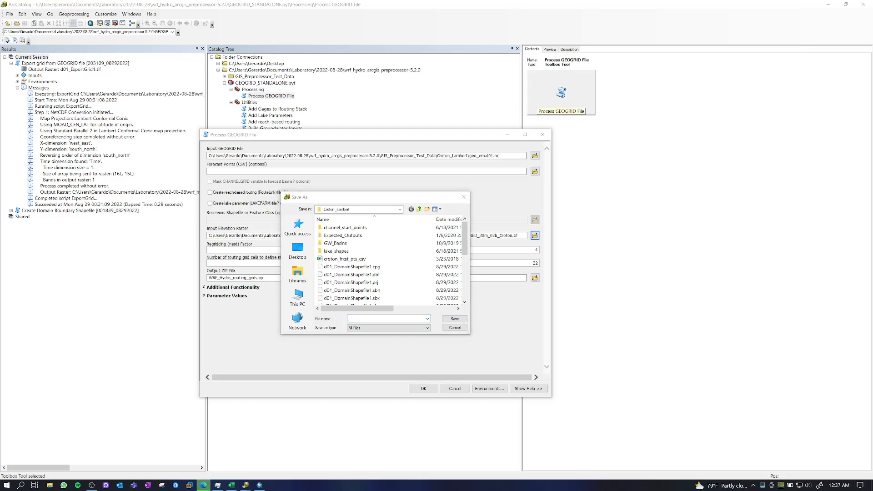
click(367, 319)
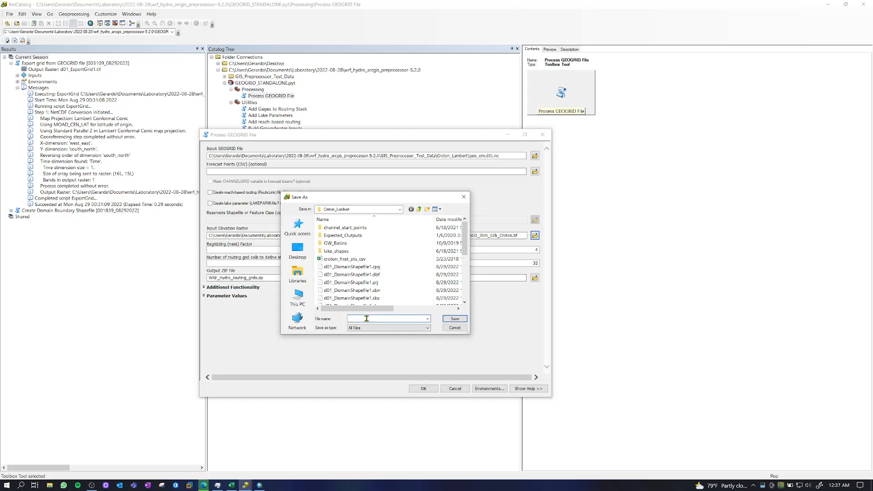
text(NED_30m_)
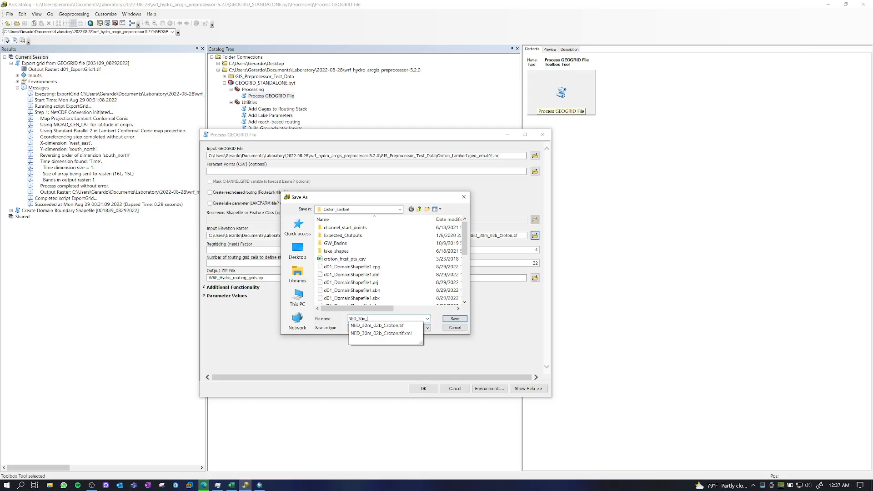
text(rf4)
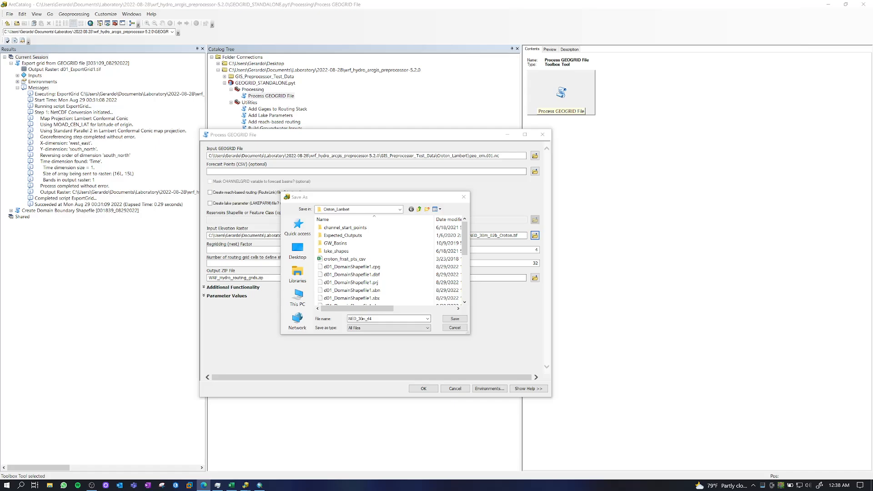
click(381, 319)
text(_th32)
click(394, 319)
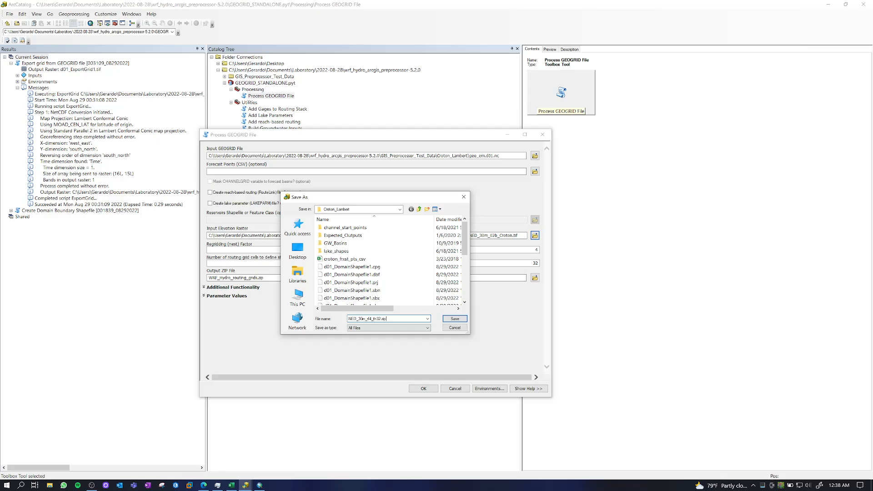
key(alt+Tab)
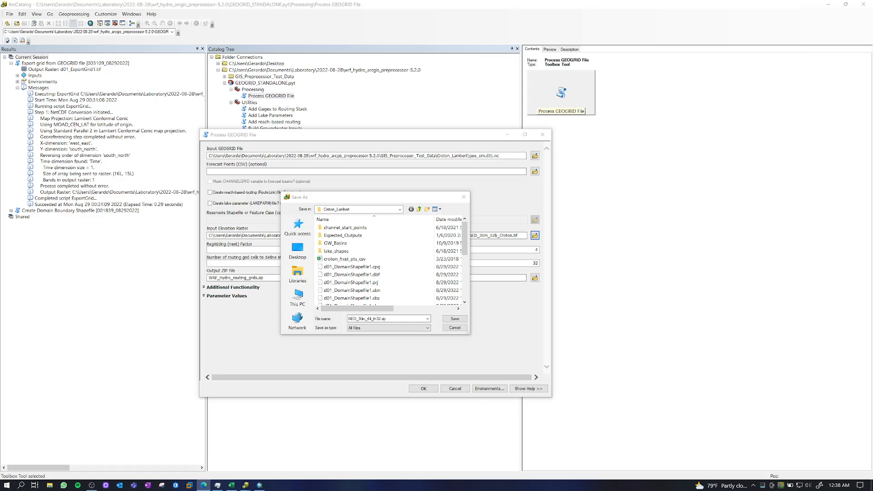
click(454, 319)
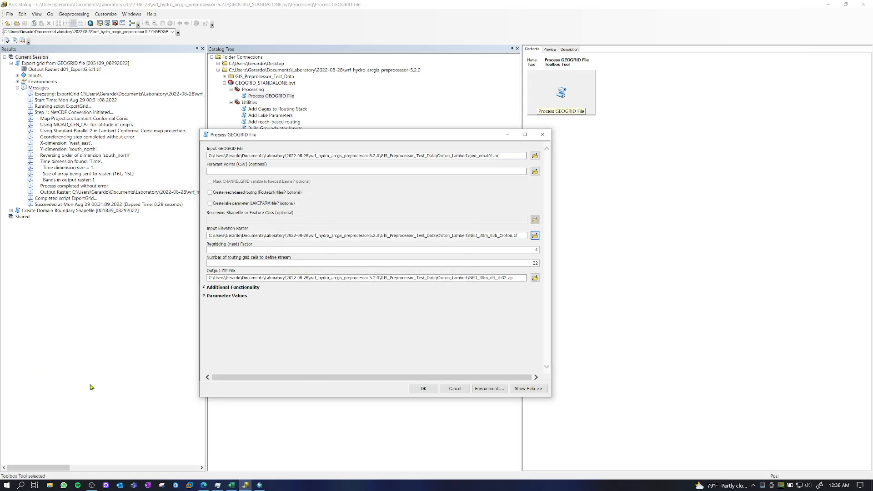
click(423, 389)
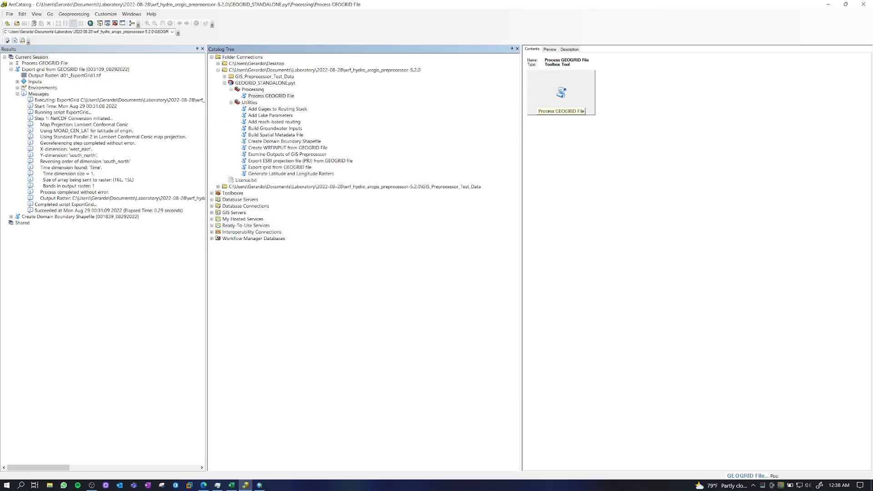
Collapse the Export grid result and read through the messages of the Process GEOGRID File run
click(11, 69)
click(11, 63)
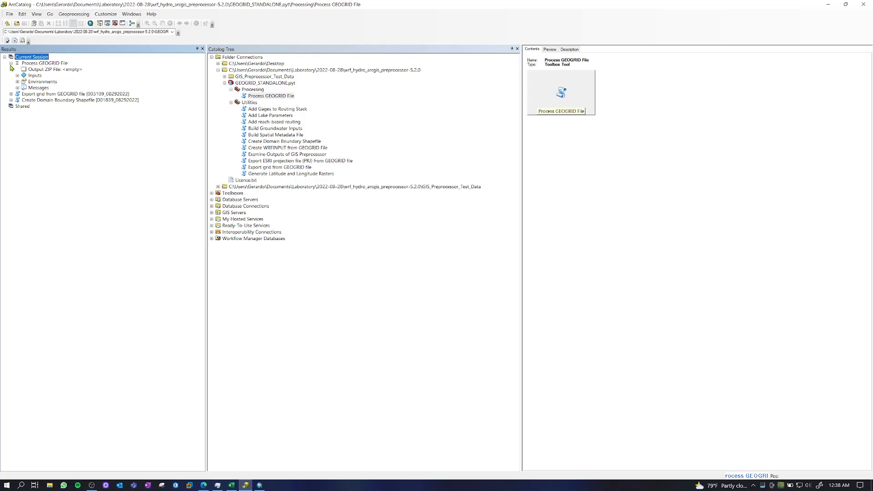
click(18, 88)
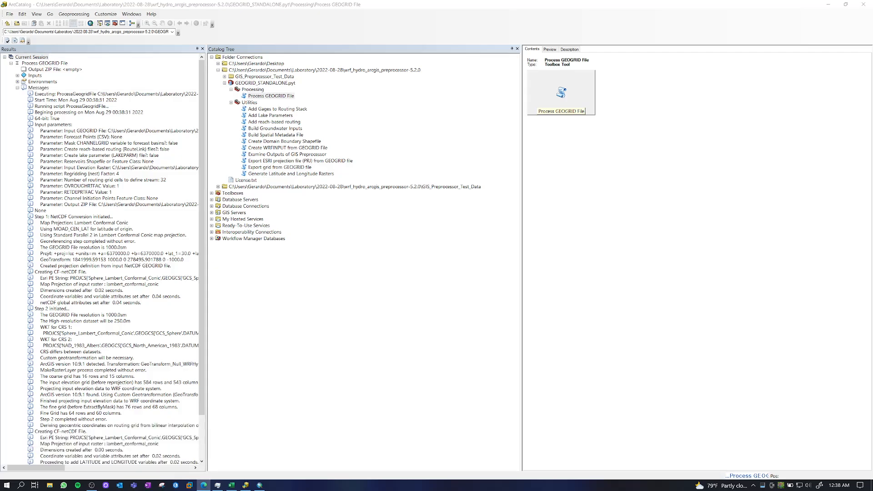
drag(202, 216, 199, 369)
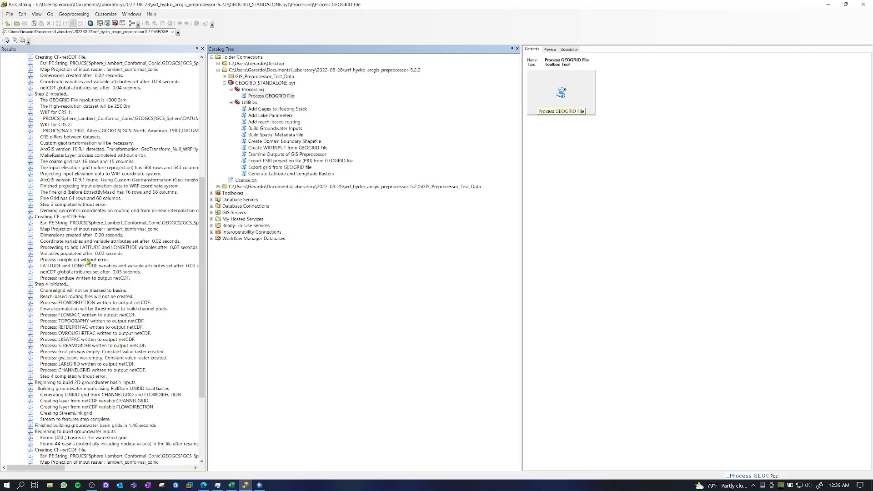
scroll(201, 270, down, 6)
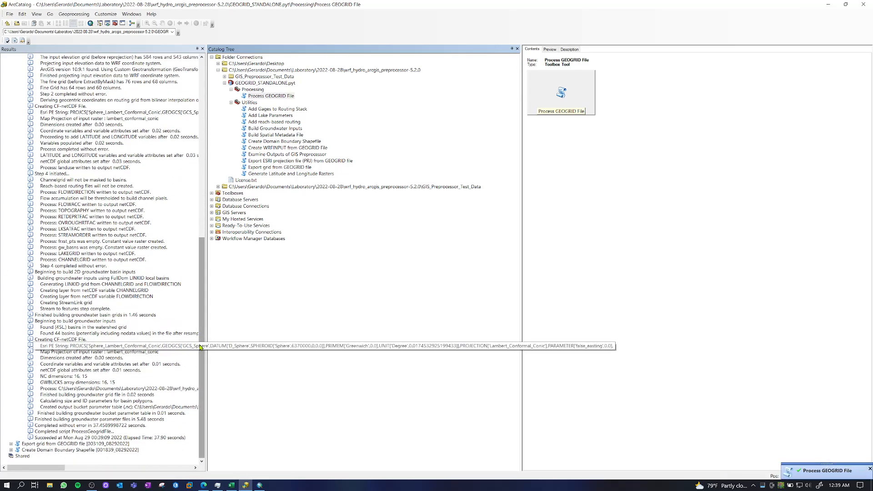
drag(201, 346, 205, 167)
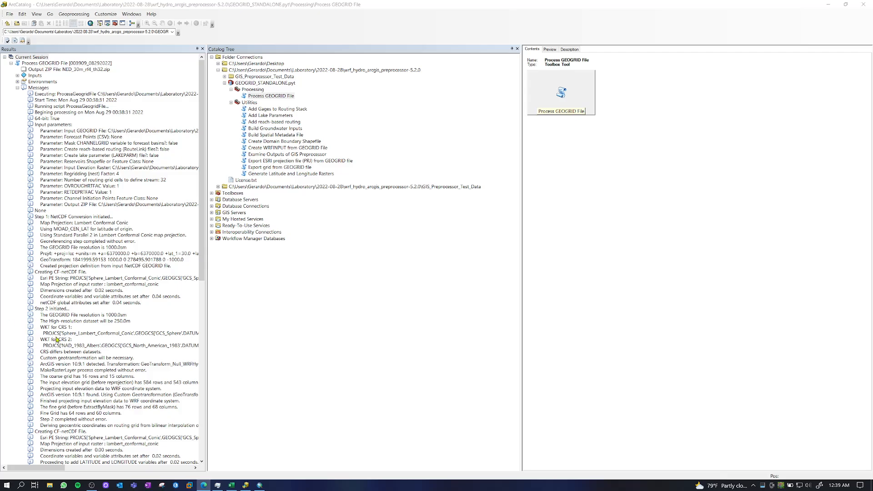
In File Explorer, browse to the Croton_Lambert test data folder and open NED_30m_rf4_th32.zip to inspect its files
click(50, 486)
click(65, 210)
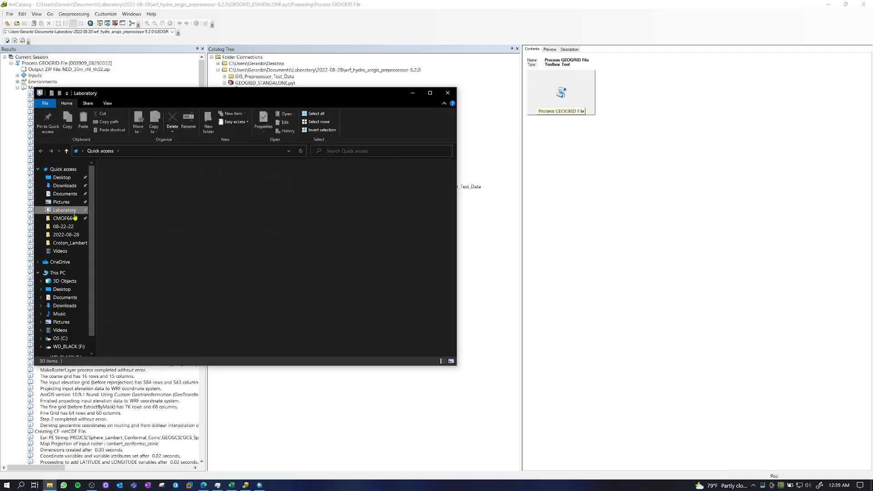
double_click(132, 274)
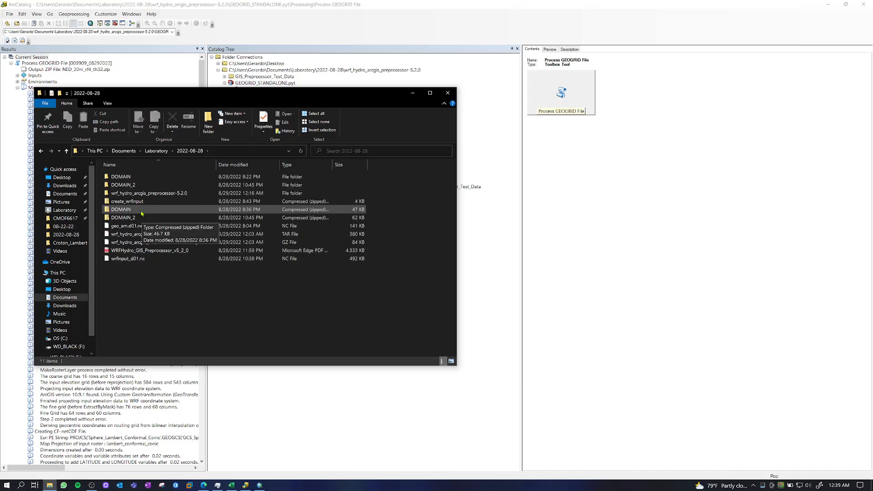
double_click(143, 193)
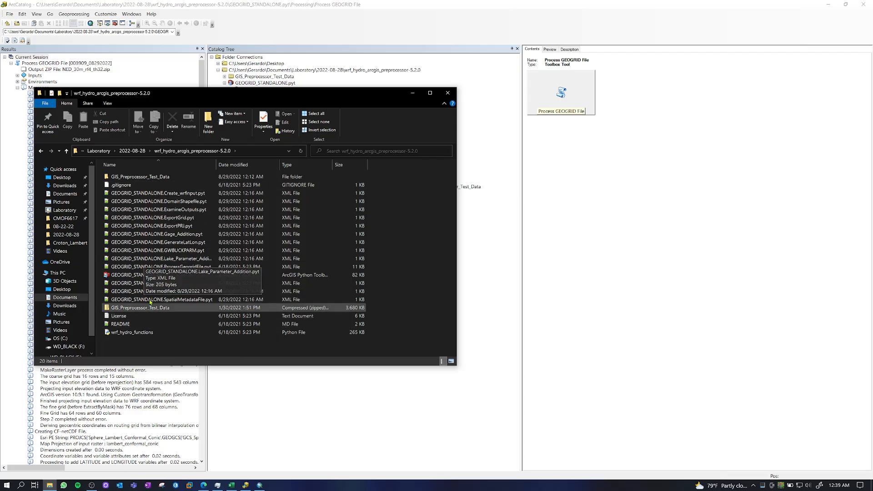
click(140, 178)
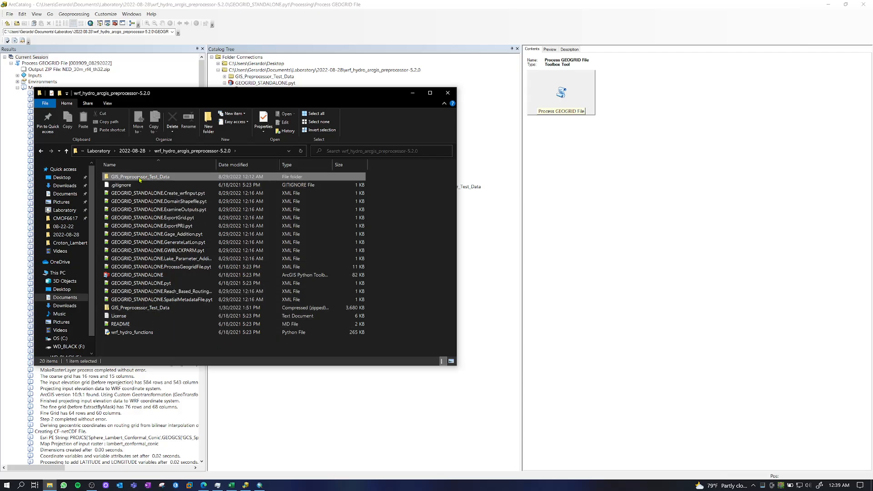
double_click(140, 178)
double_click(143, 178)
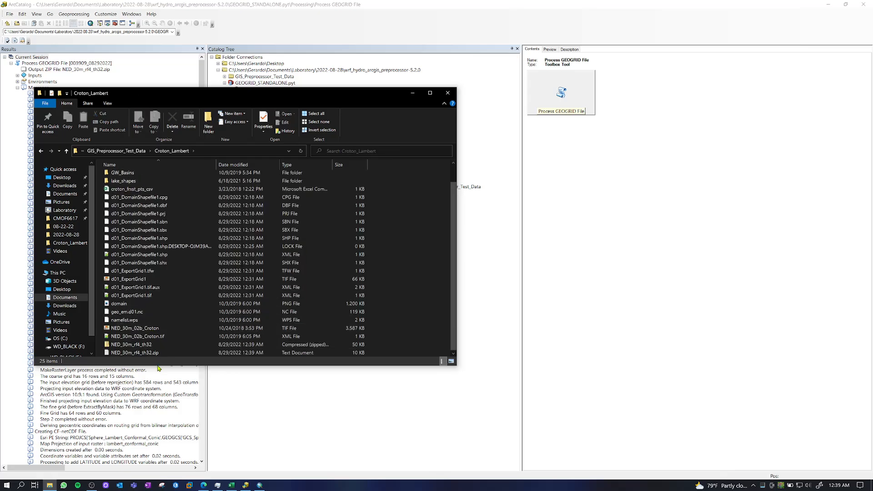
double_click(144, 345)
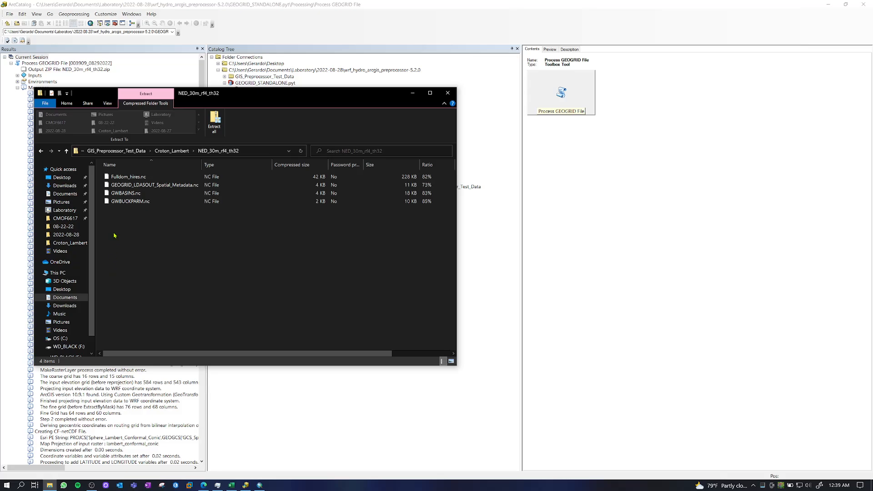
Go back to the Croton_Lambert folder, review the contents of NED_30m_rf4_th32.zip once more and close File Explorer
click(66, 151)
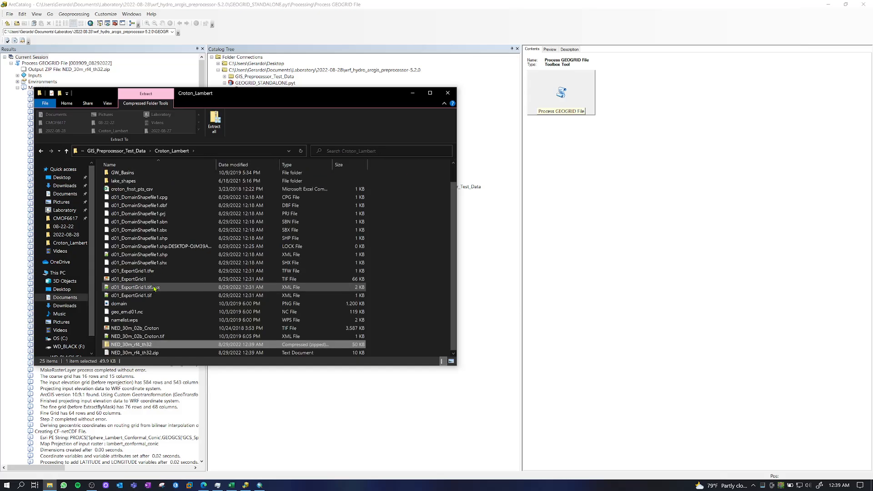
double_click(140, 345)
key(alt+Tab)
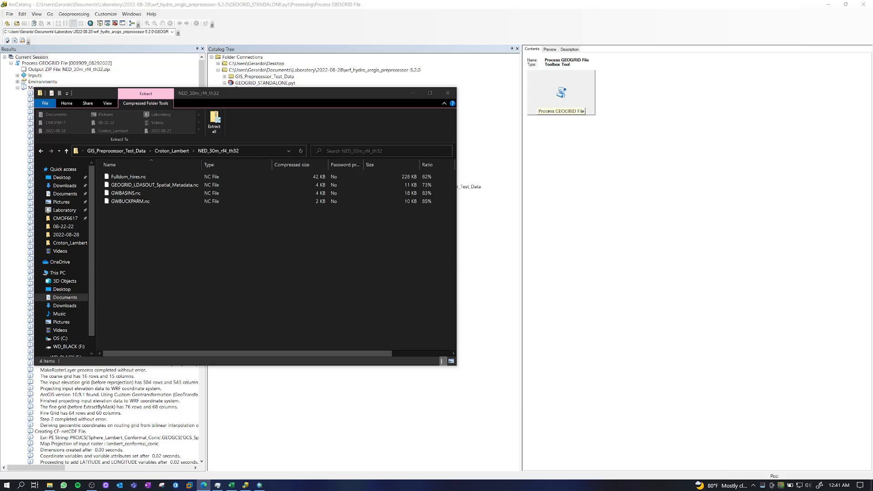
click(447, 93)
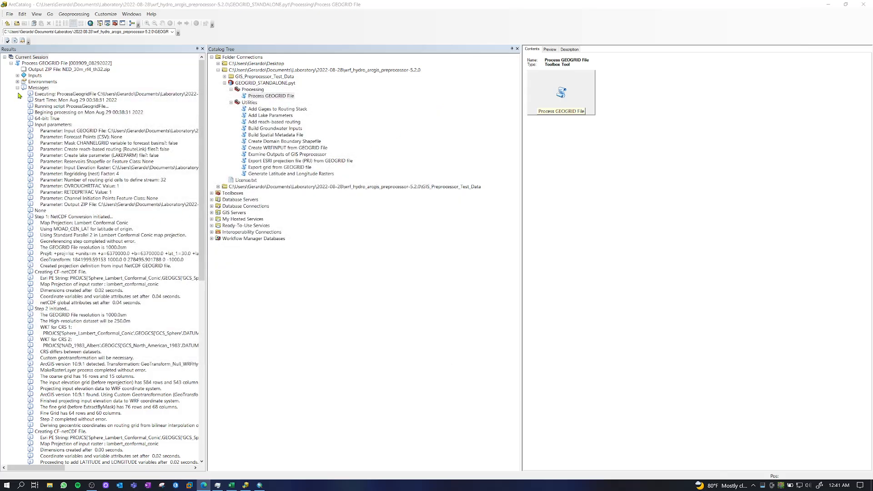
Collapse the finished result and reopen the Process GEOGRID File tool with geo_em.d01.nc from Croton_Lambert as the input GEOGRID file
click(11, 63)
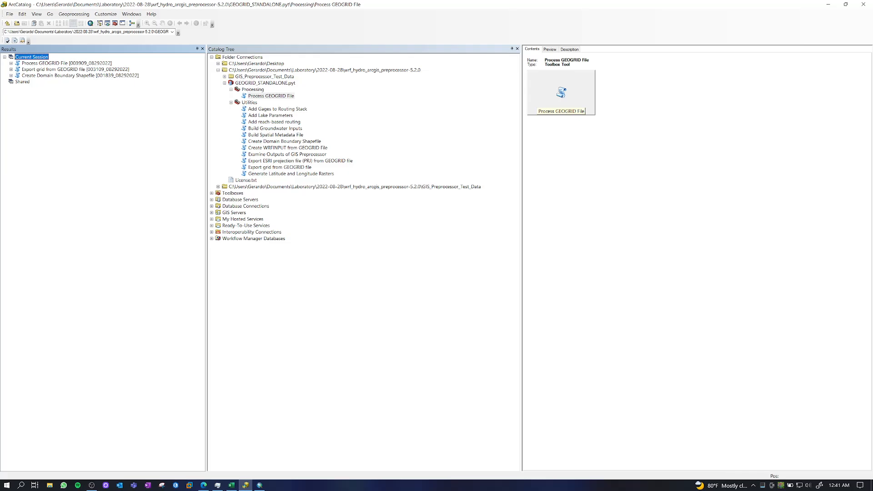
double_click(271, 96)
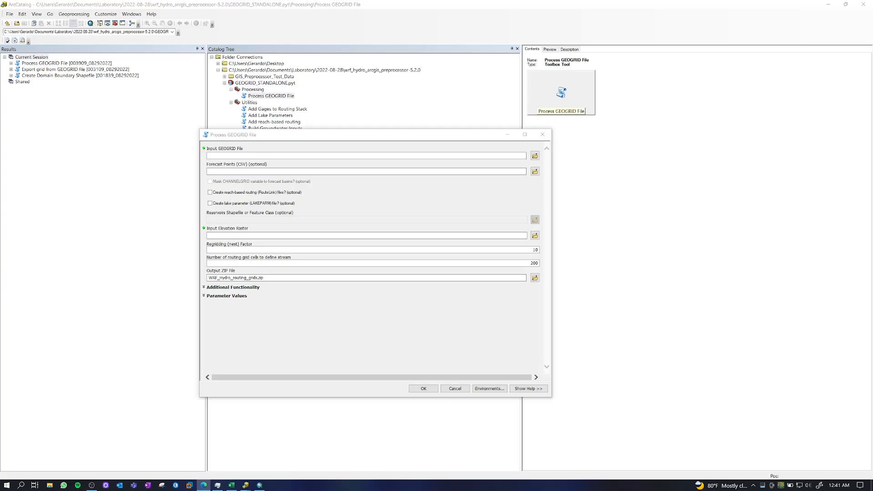
click(536, 156)
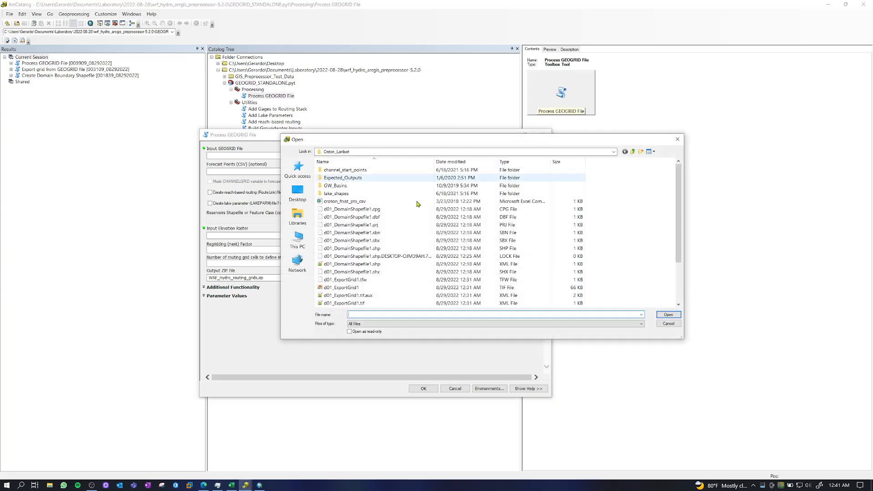
scroll(418, 204, down, 3)
click(340, 264)
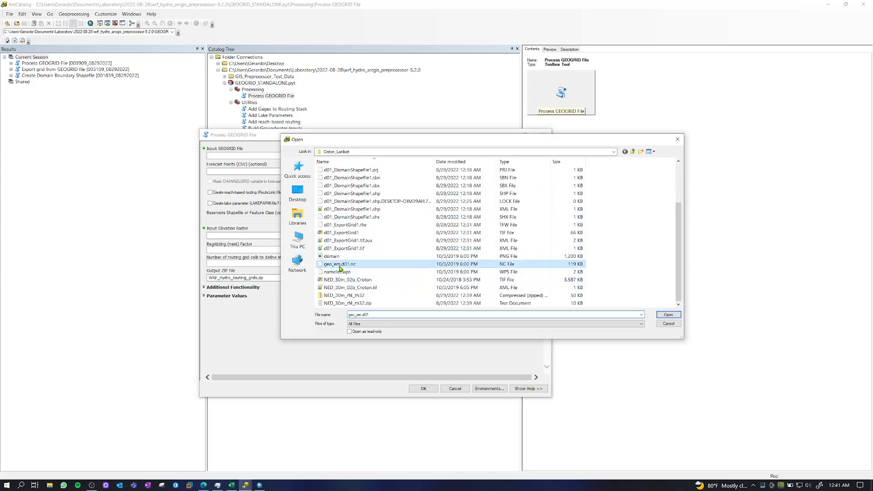
click(668, 315)
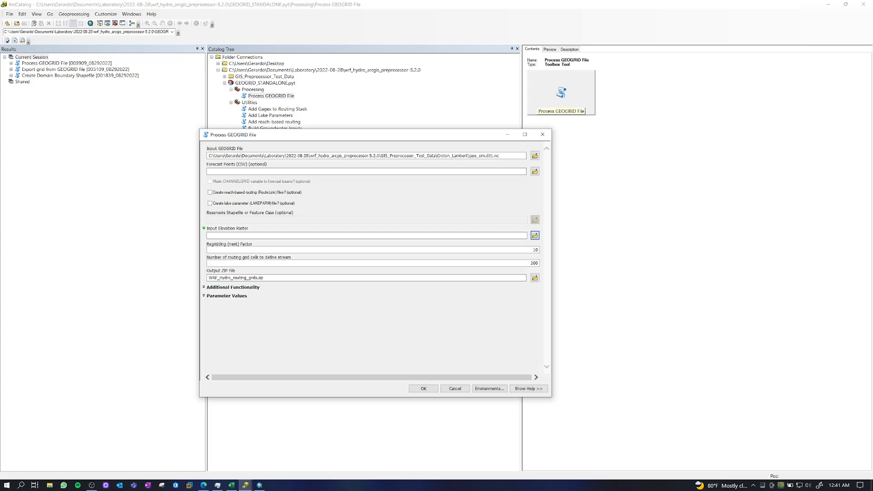
key(alt+Tab)
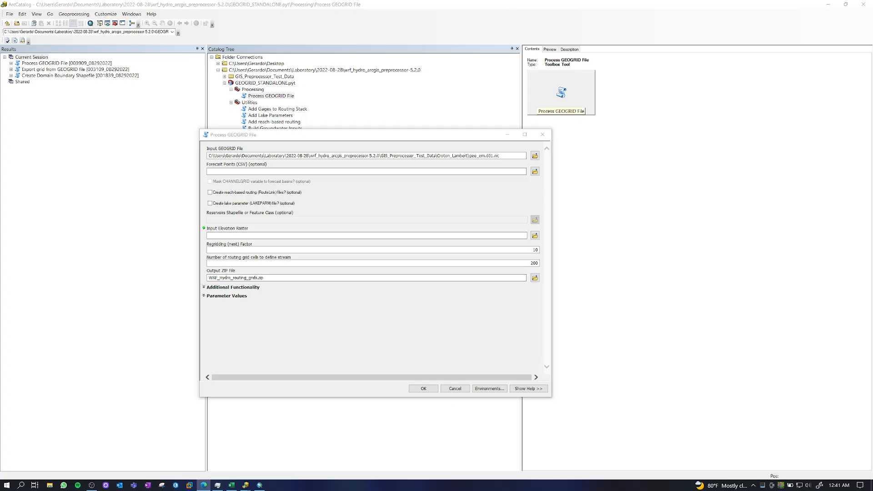
Use croton_frxst_pts_csv.csv as the forecast points and enable creation of the lake parameter (LAKEPARM) file
click(535, 171)
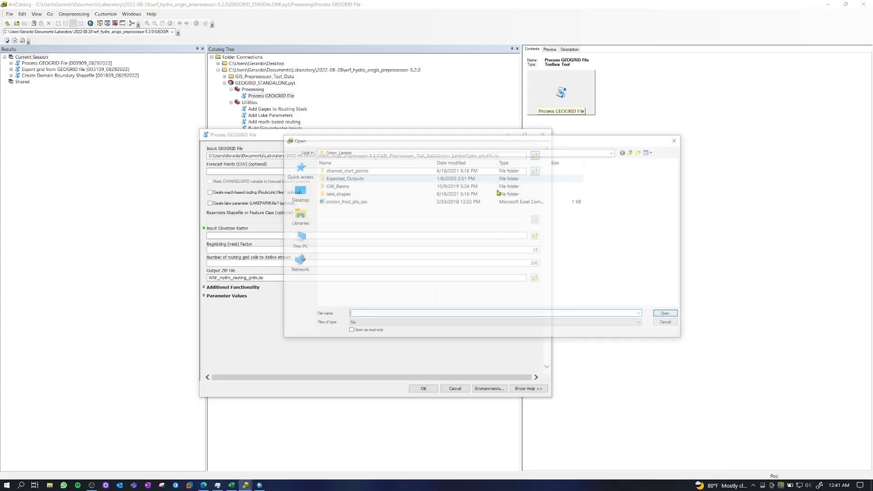
click(345, 201)
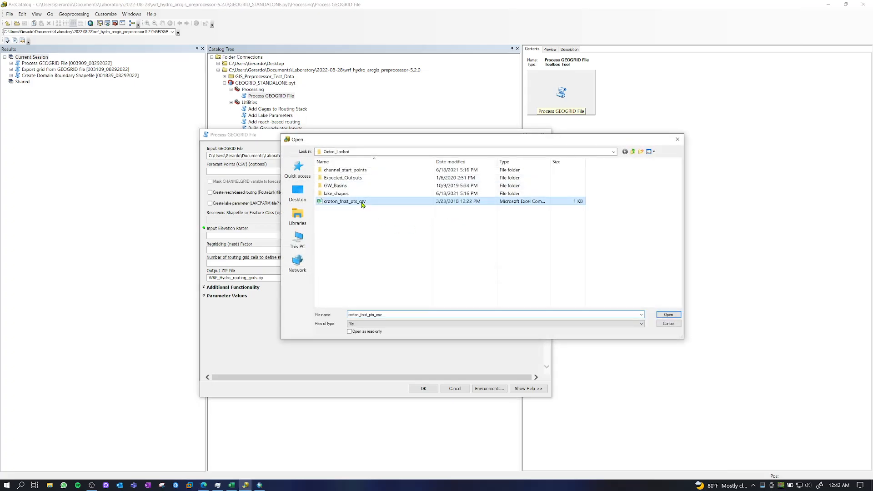
click(668, 315)
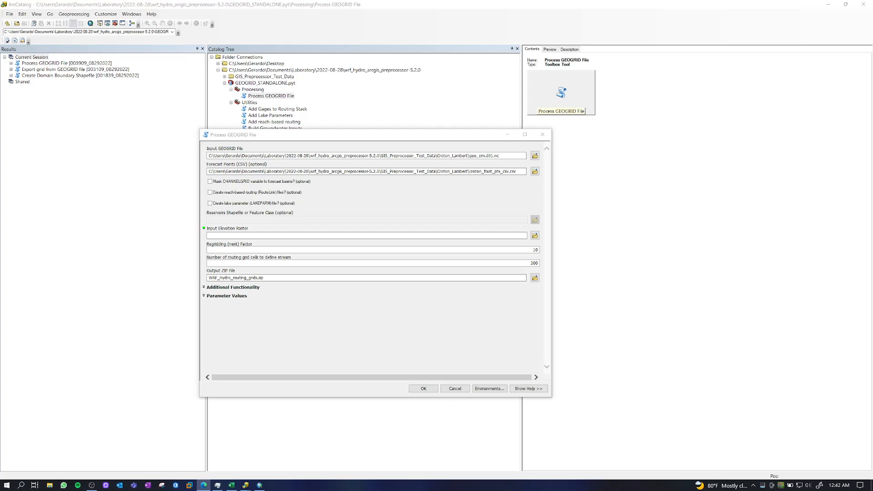
click(210, 204)
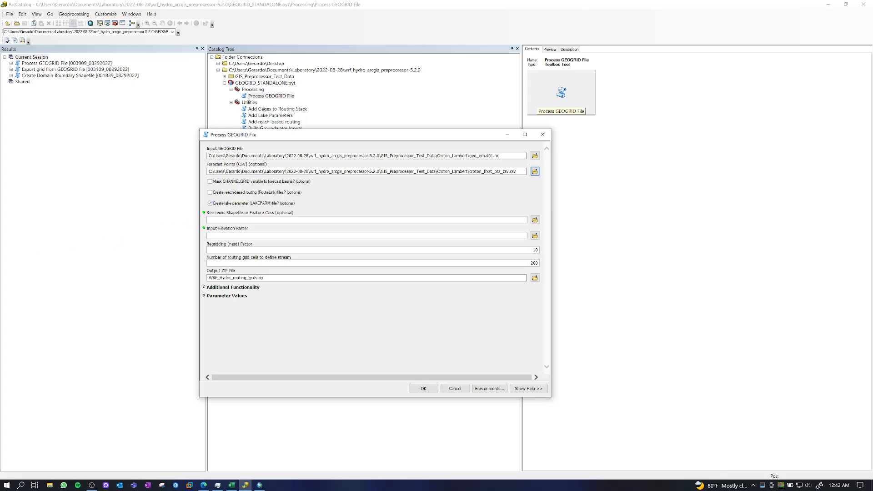
key(alt+Tab)
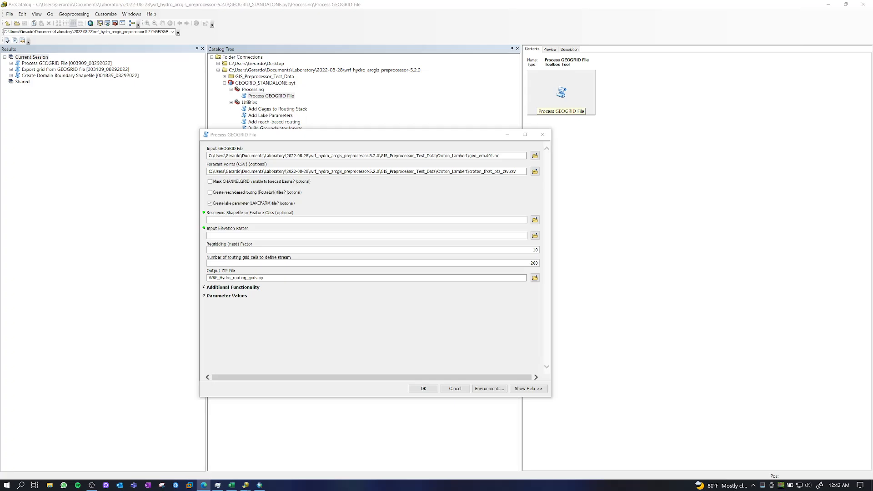
Set the reservoirs shapefile to lakes.shp from the lake_shapes folder in Croton_Lambert
click(536, 220)
double_click(304, 250)
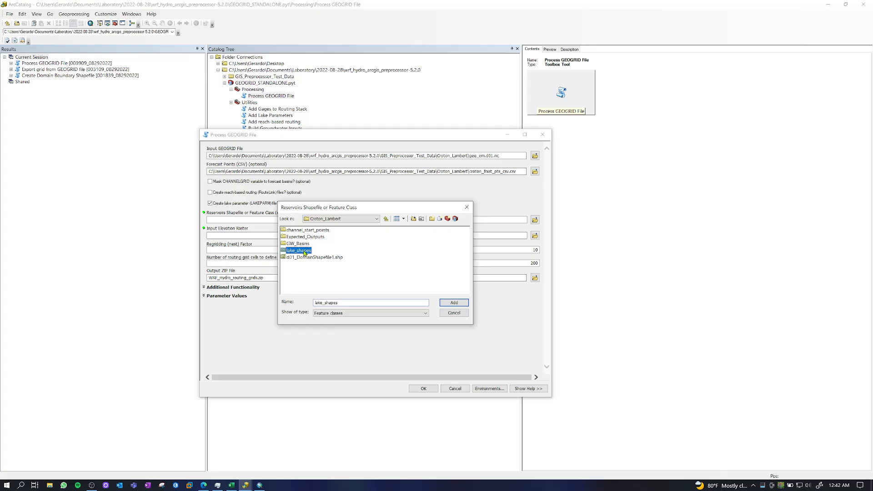
click(297, 231)
click(454, 302)
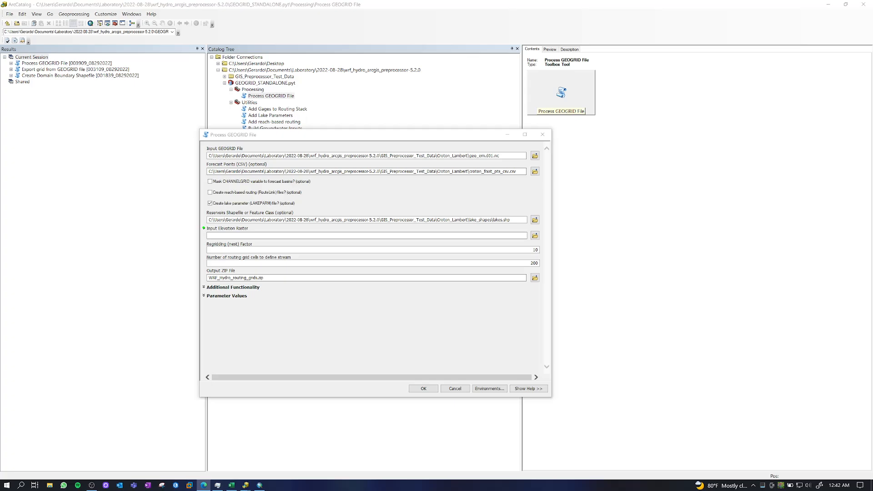
Set the input elevation raster to NED_30m_02b_Croton.tif from the Croton_Lambert folder
click(535, 235)
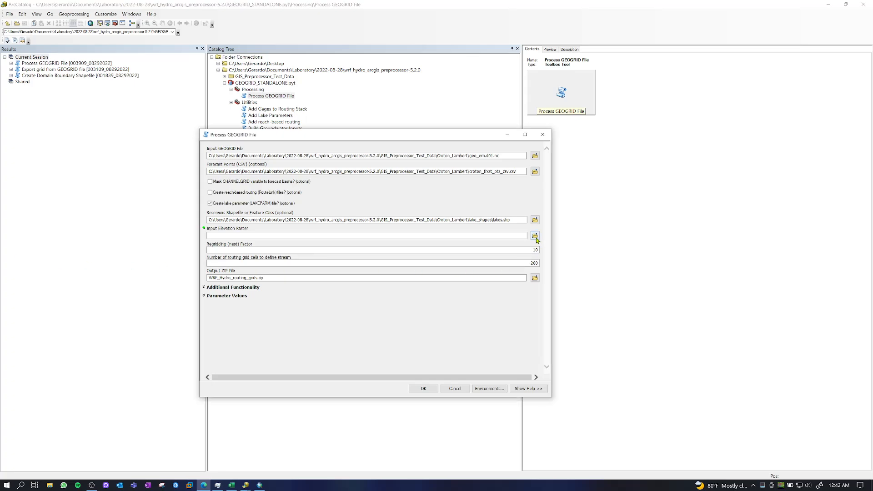
click(386, 219)
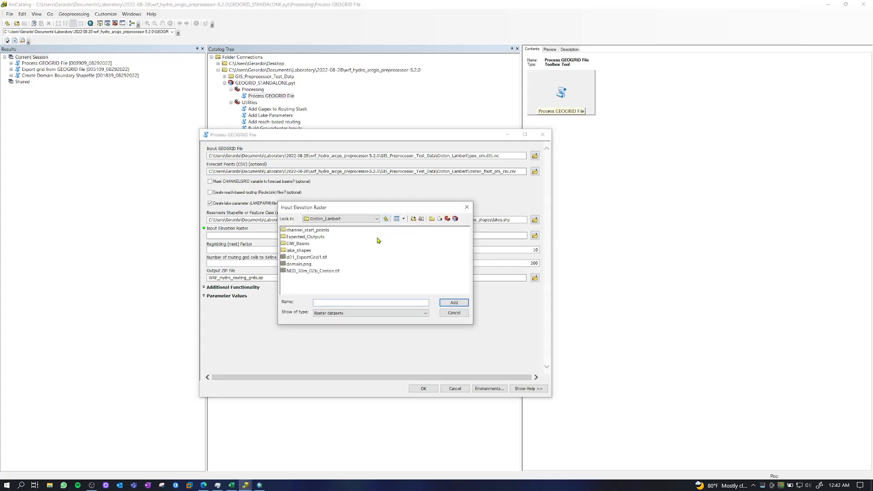
click(304, 271)
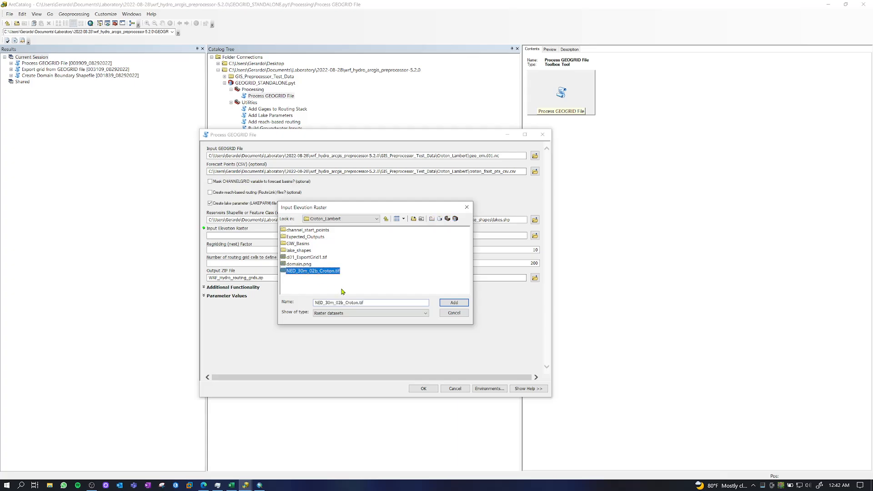
click(450, 304)
key(alt+Tab)
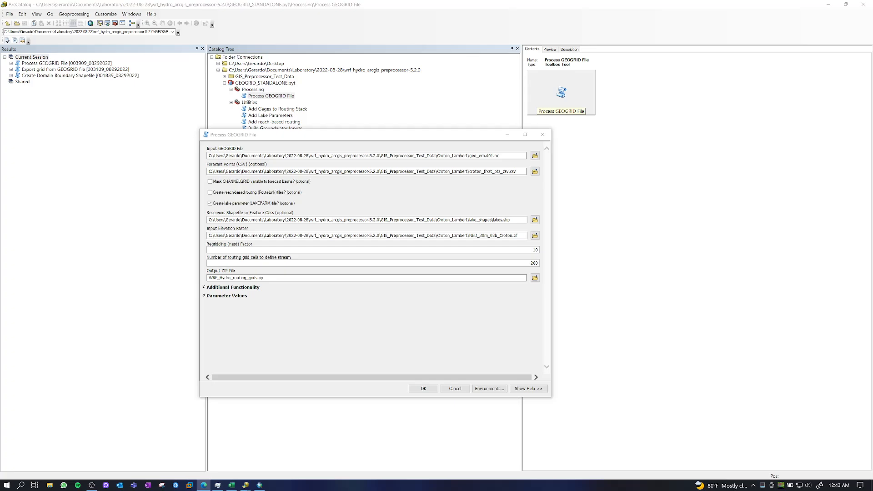
Set the regridding factor to 4 and the stream definition threshold to 32 routing grid cells for the lakes run
double_click(536, 251)
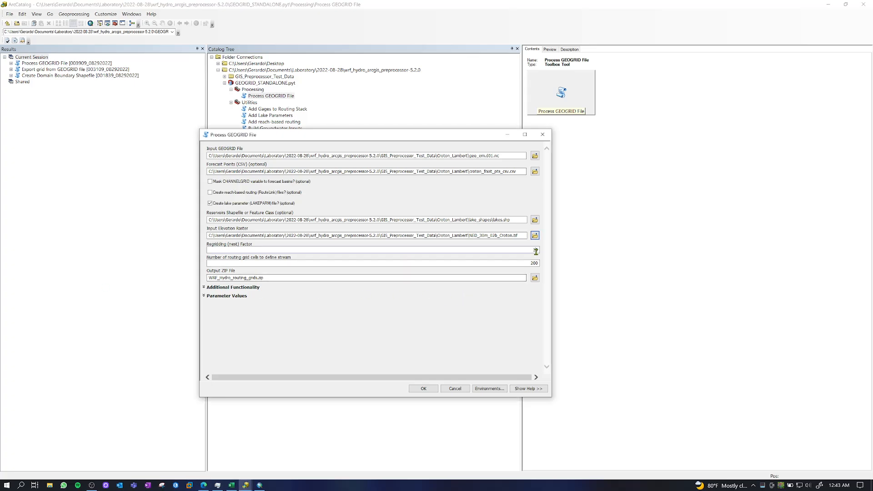
text(4)
double_click(536, 262)
text(32)
Name the output ZIP file NED_30m_rf4_th32_fxctpts_Lakes.zip in Croton_Lambert and run the Process GEOGRID File tool
click(535, 278)
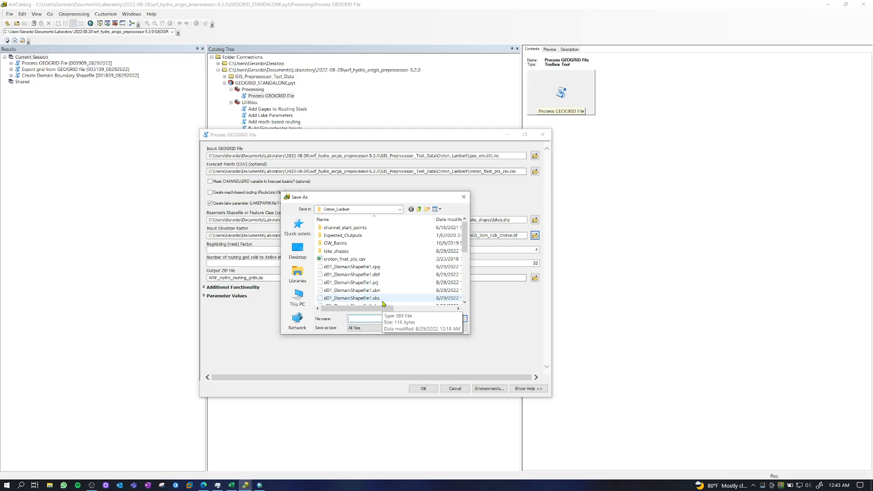
text(BED)
text(NED_30m)
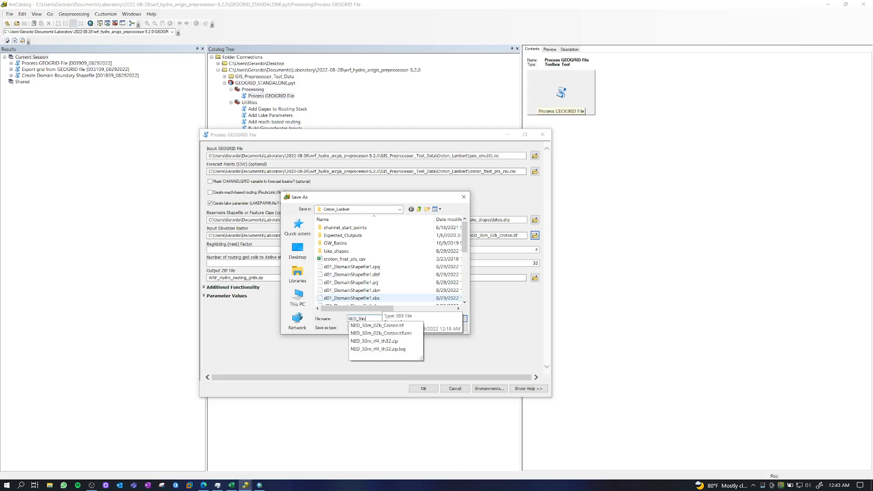
text(_rf4_th)
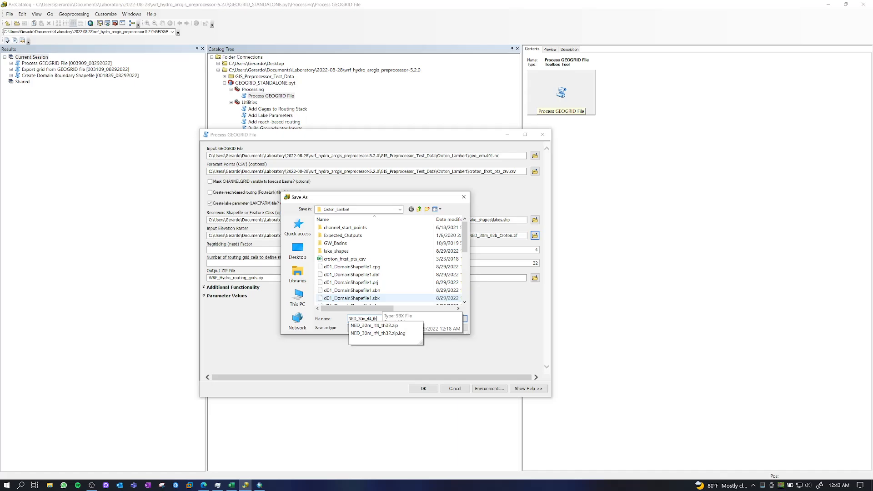
text(32_fc)
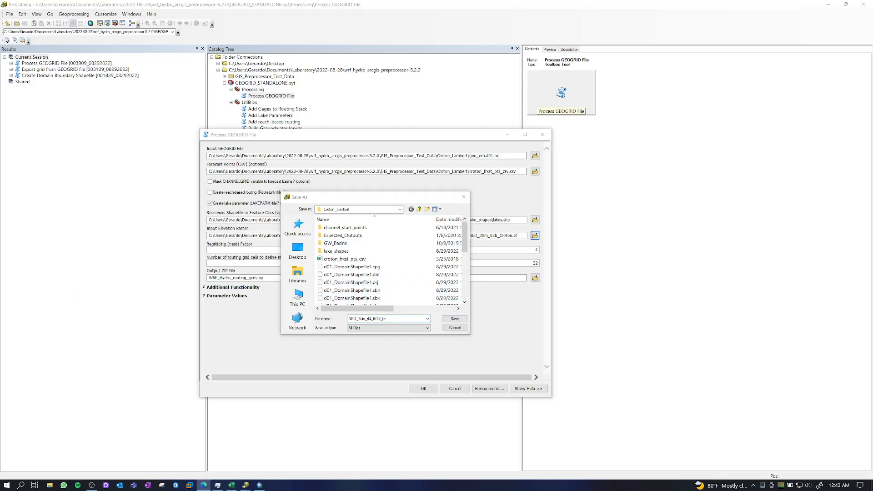
click(387, 319)
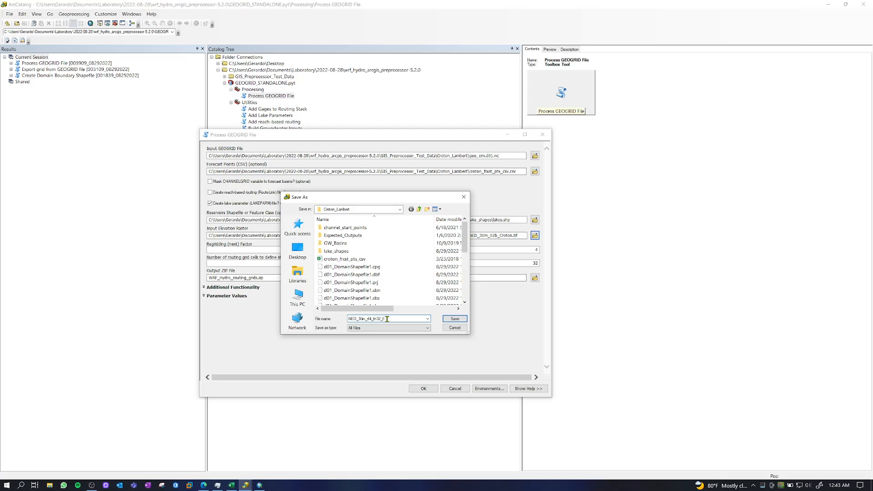
text(xstpts_Lakes.zip)
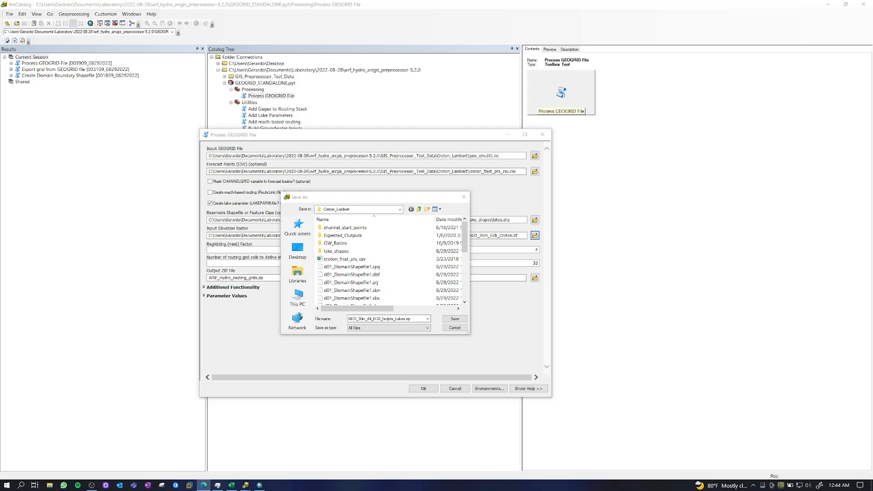
click(453, 320)
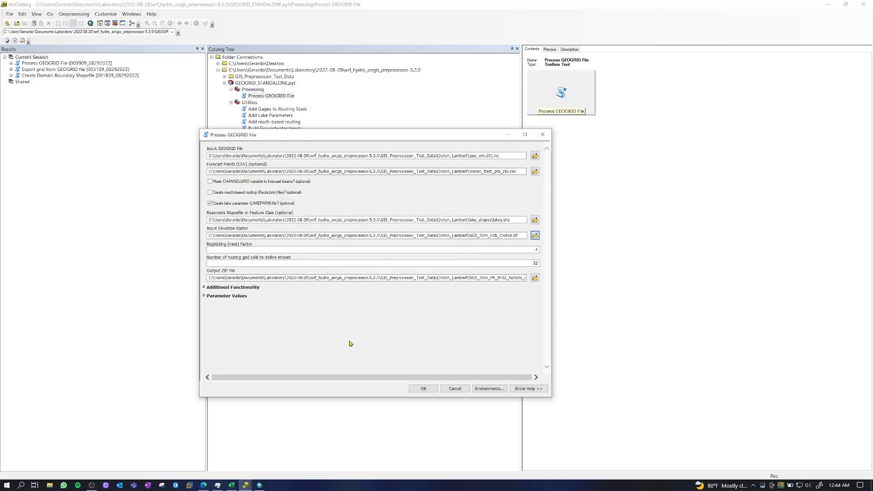
click(432, 390)
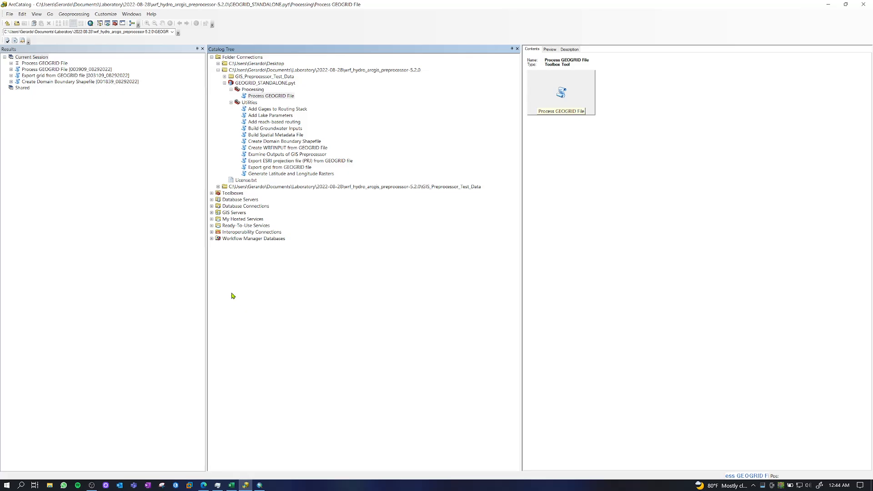
Expand the new Process GEOGRID File result, read through its run messages and collapse them again
click(11, 64)
click(18, 88)
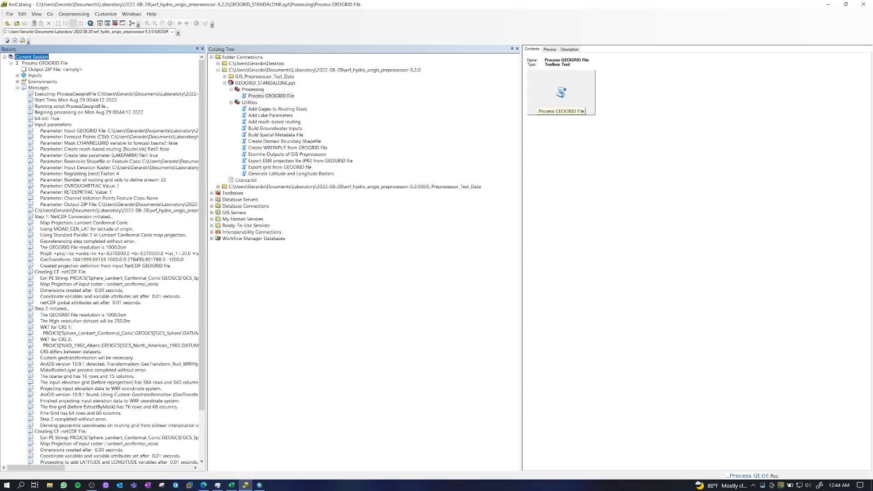
drag(202, 252, 203, 317)
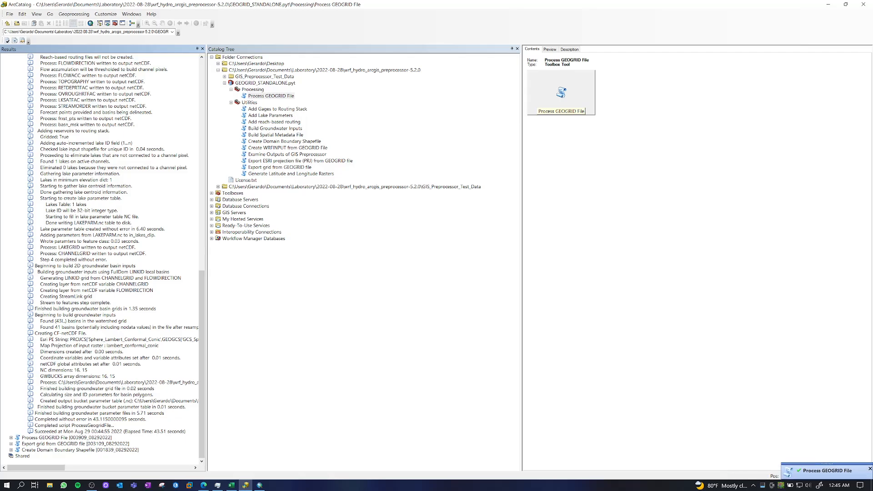
key(alt+Tab)
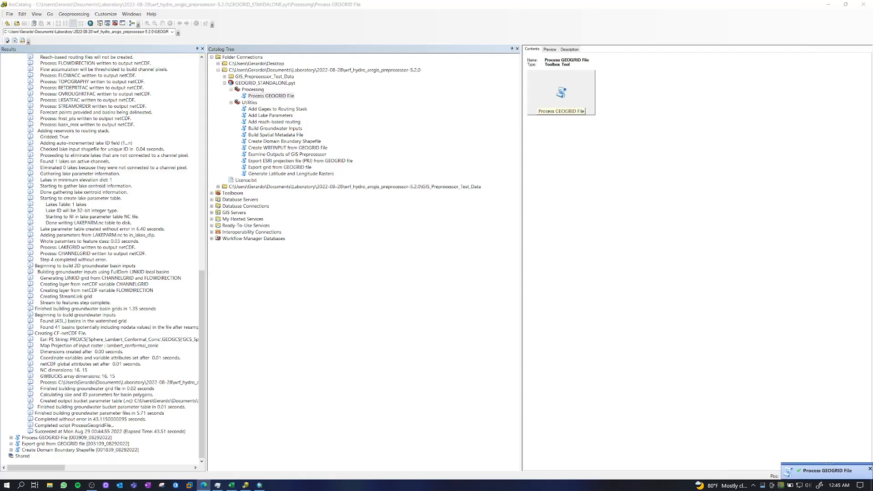
drag(201, 352, 230, 153)
scroll(56, 101, up, 1)
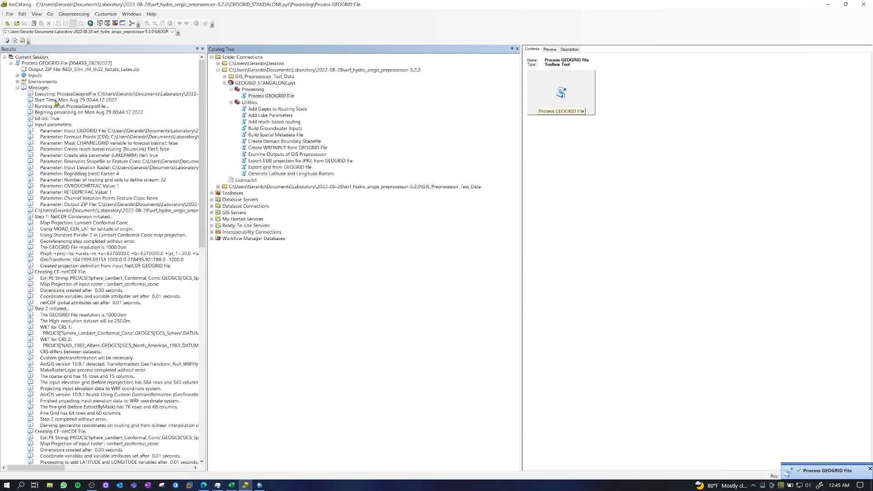
click(18, 87)
In File Explorer, look inside NED_30m_rf4_th32_fxctpts_Lakes.zip in the Croton_Lambert test data folder to review the generated files, and close the window
key(alt+Tab)
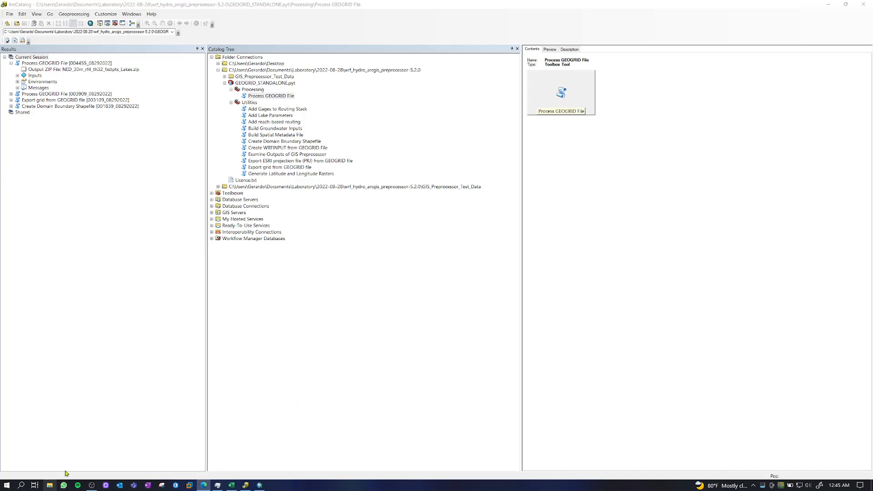
click(50, 484)
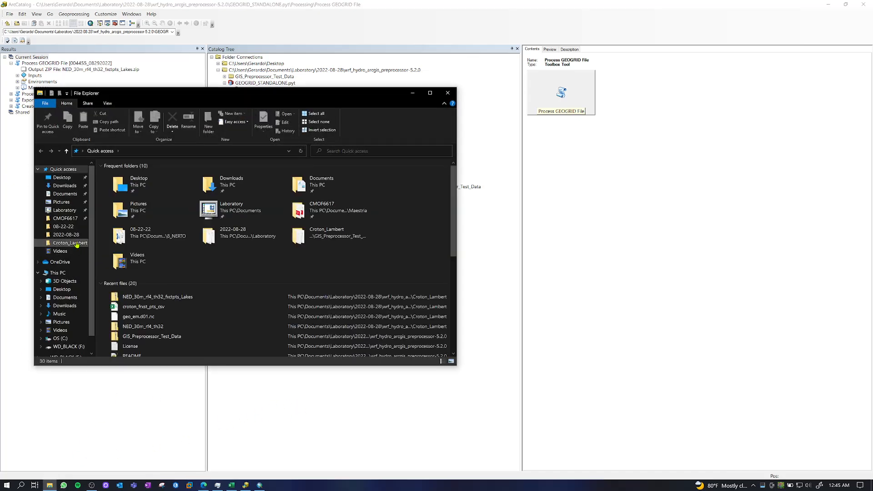
click(66, 234)
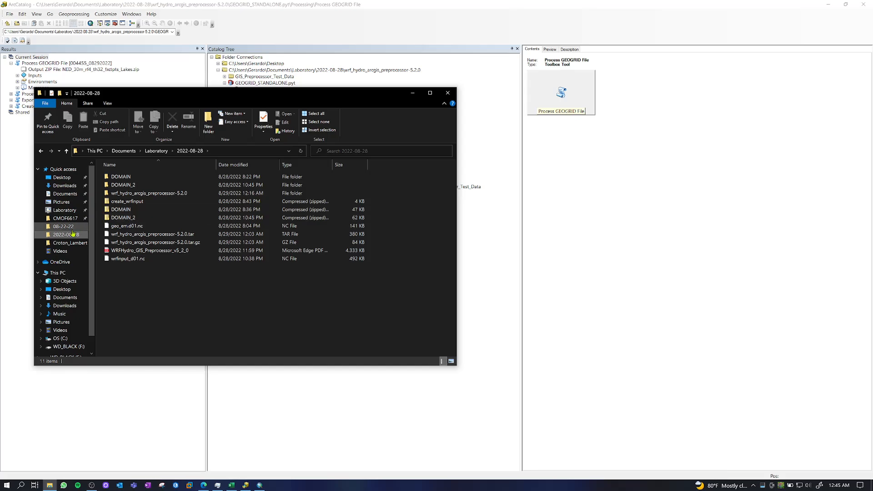
double_click(131, 194)
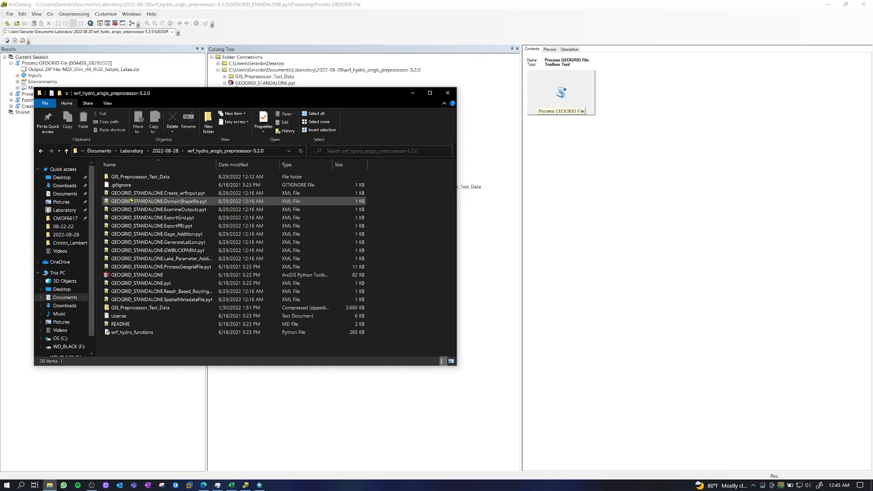
click(141, 180)
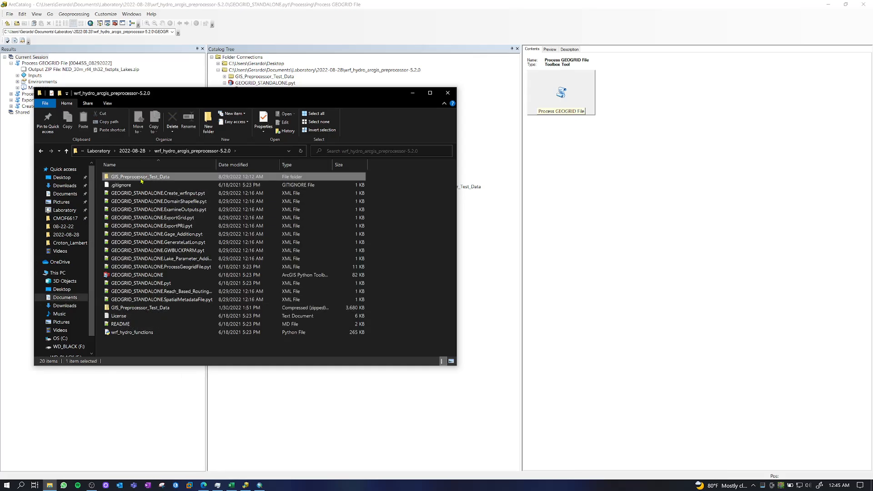
double_click(141, 177)
double_click(142, 179)
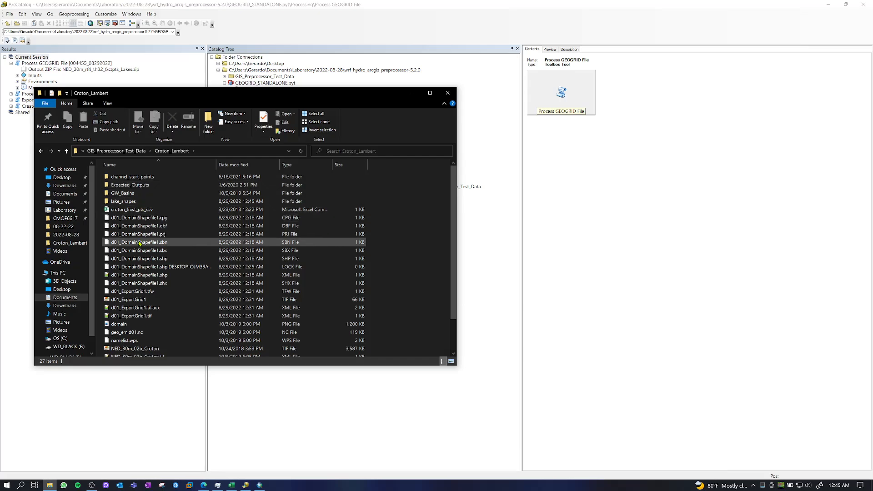
scroll(145, 304, down, 2)
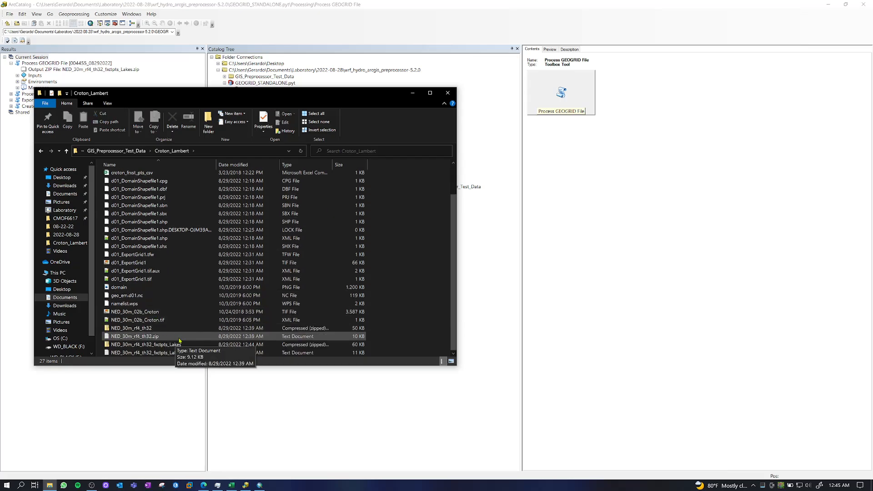
double_click(170, 336)
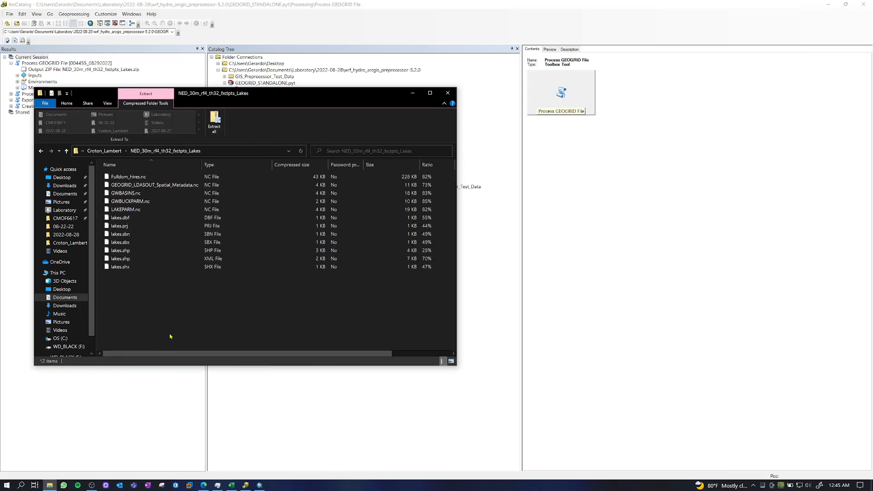
key(alt+Tab)
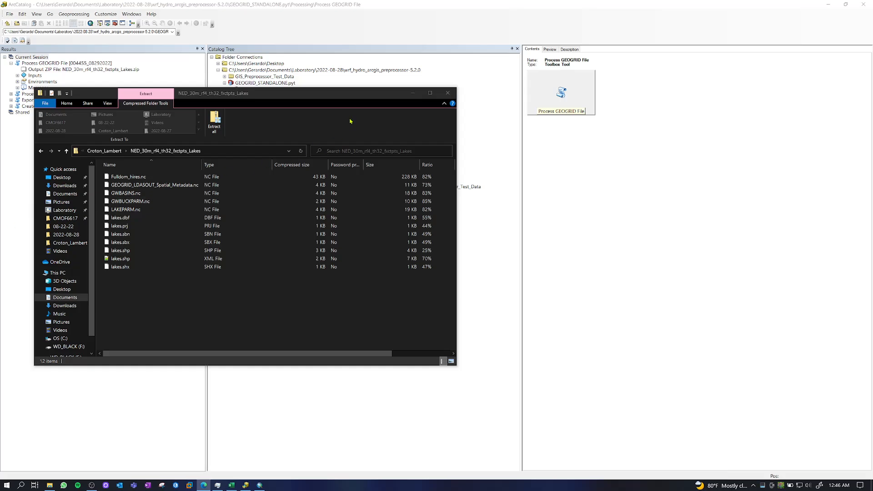
click(448, 93)
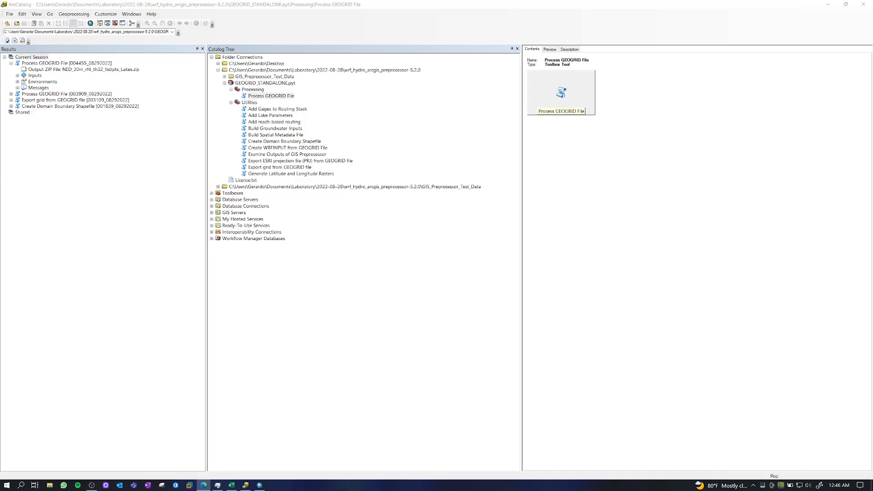
Run Examine Outputs of GIS Preprocessor on NED_30m_rf4_th32_fxctpts_Lakes.zip from Croton_Lambert, keeping the default output folder
click(273, 155)
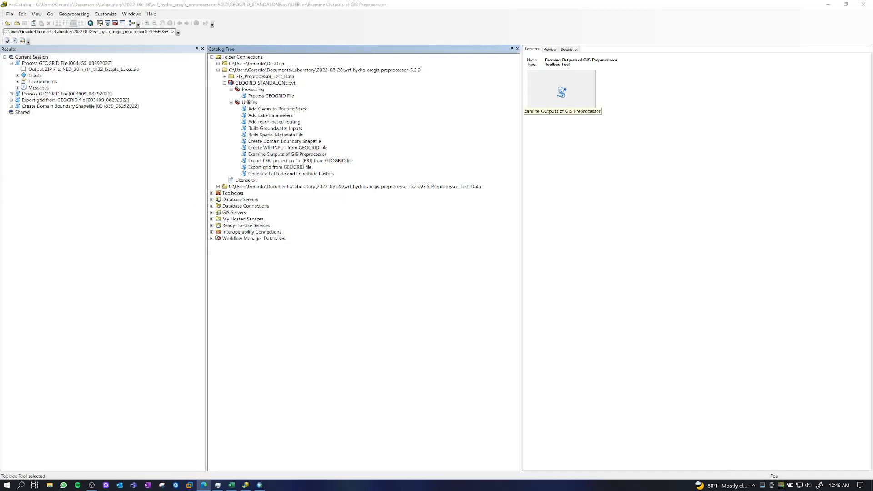
double_click(275, 155)
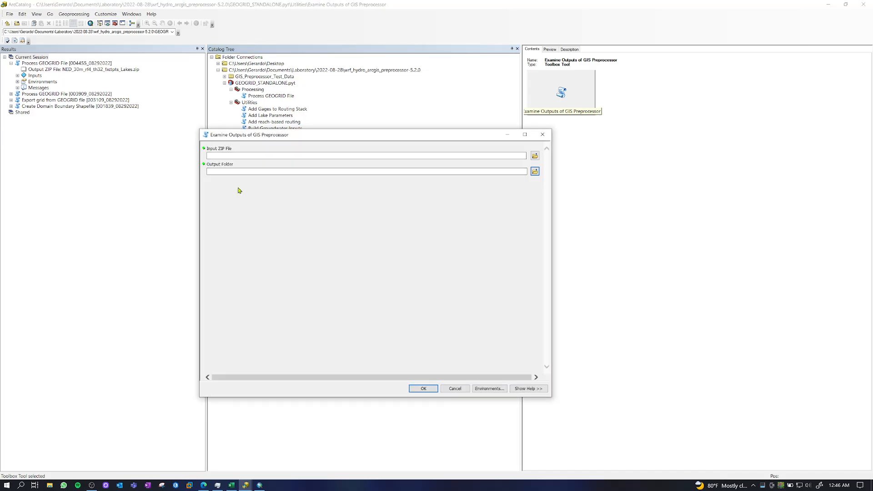
click(535, 156)
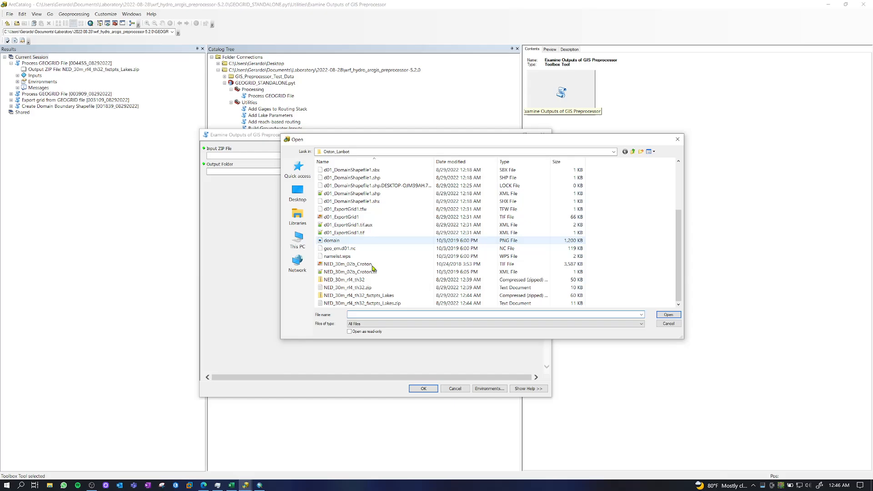
click(359, 296)
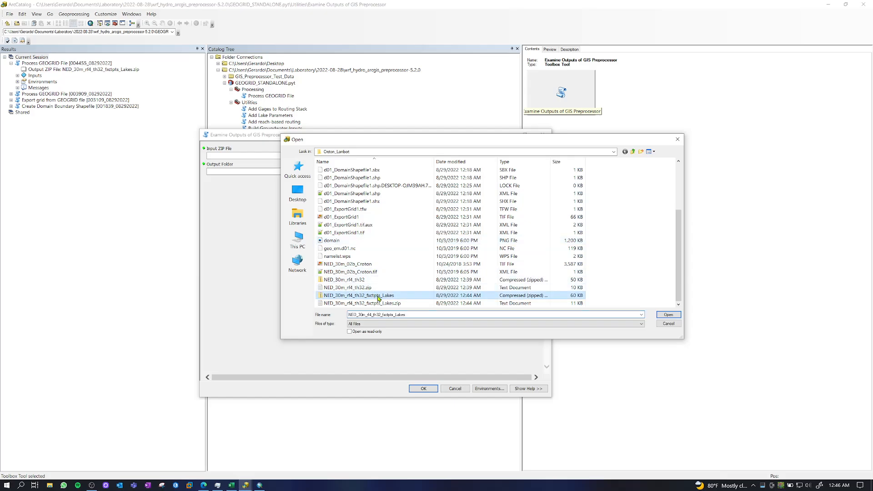
click(669, 316)
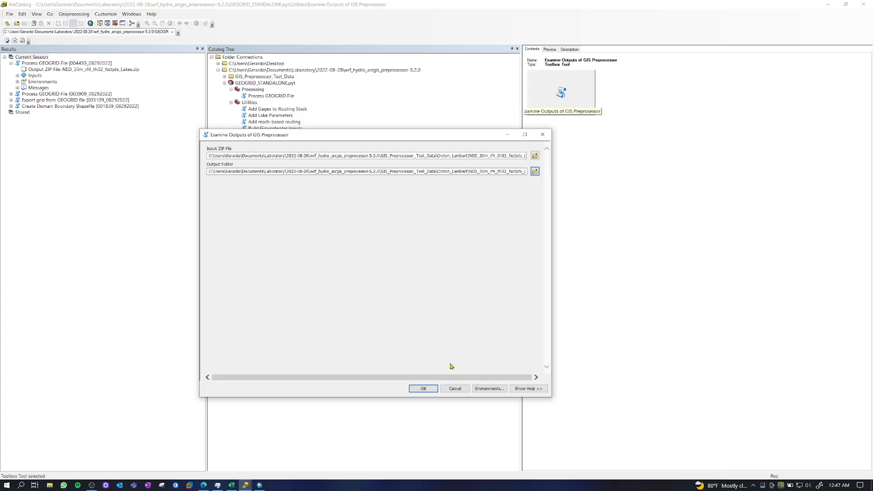
click(426, 389)
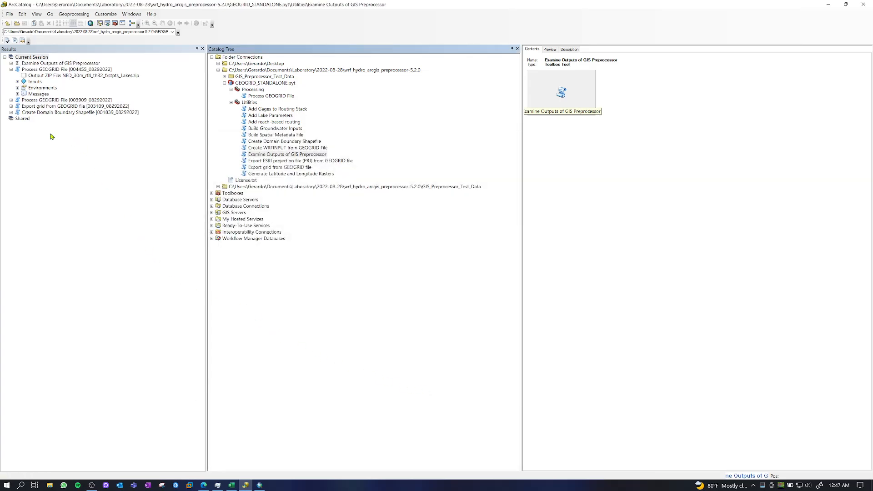
Expand the Examine Outputs of GIS Preprocessor result to follow its run messages, and collapse the earlier lakes run's Process GEOGRID File result
click(10, 63)
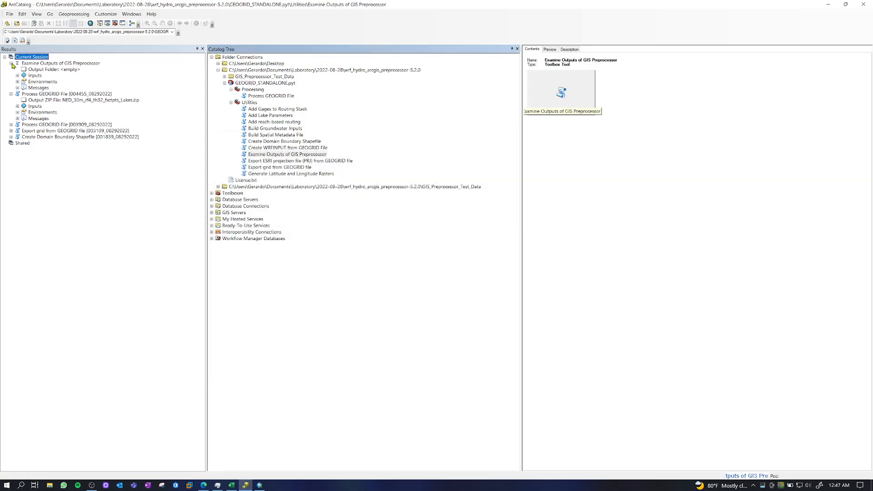
click(17, 88)
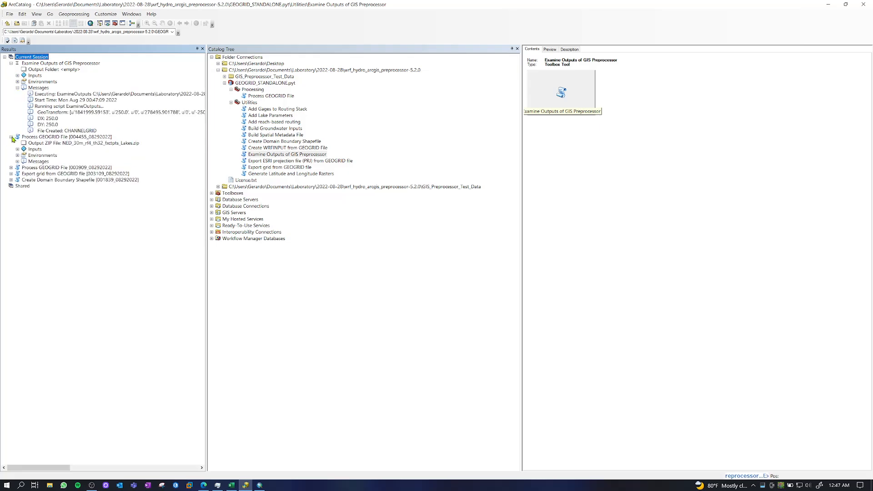
click(11, 143)
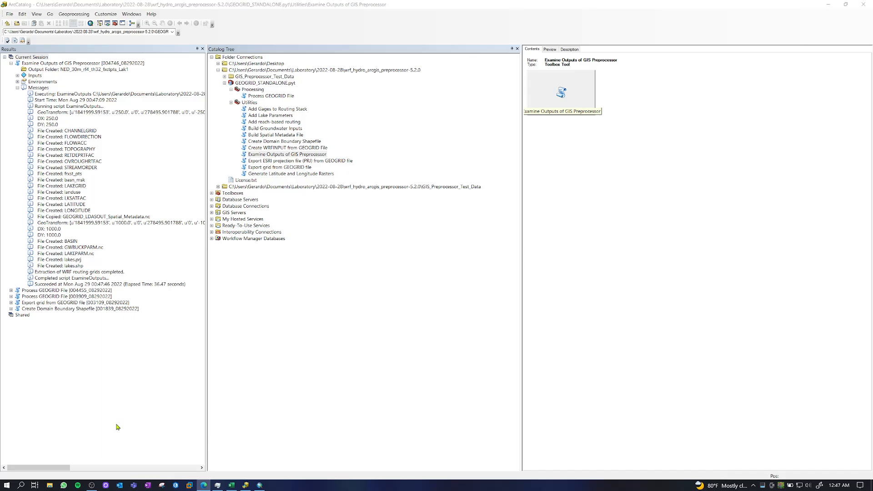
Browse in File Explorer through Laboratory, 2022-08-28 and the preprocessor's test data to the Croton_Lambert folder and look through its files
click(50, 485)
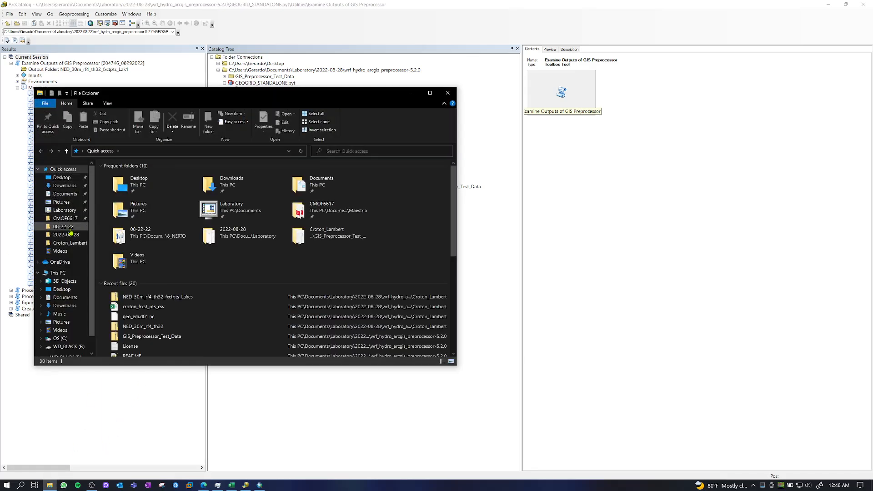
click(65, 210)
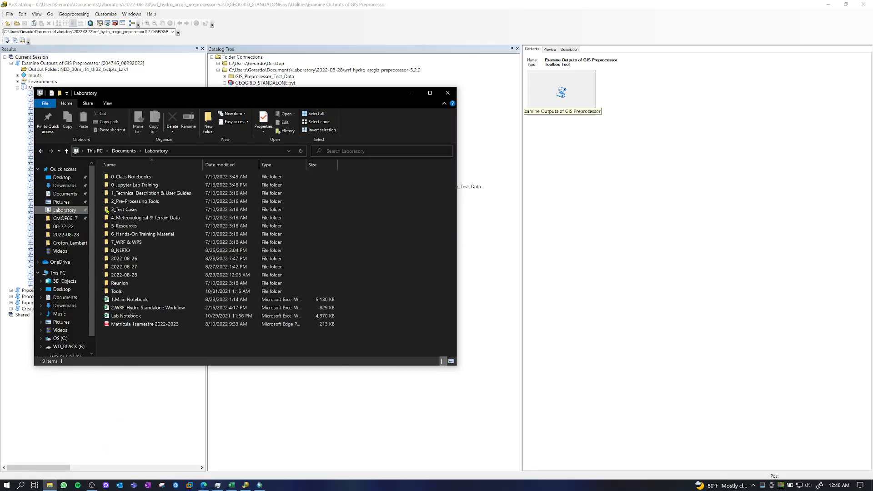
double_click(133, 275)
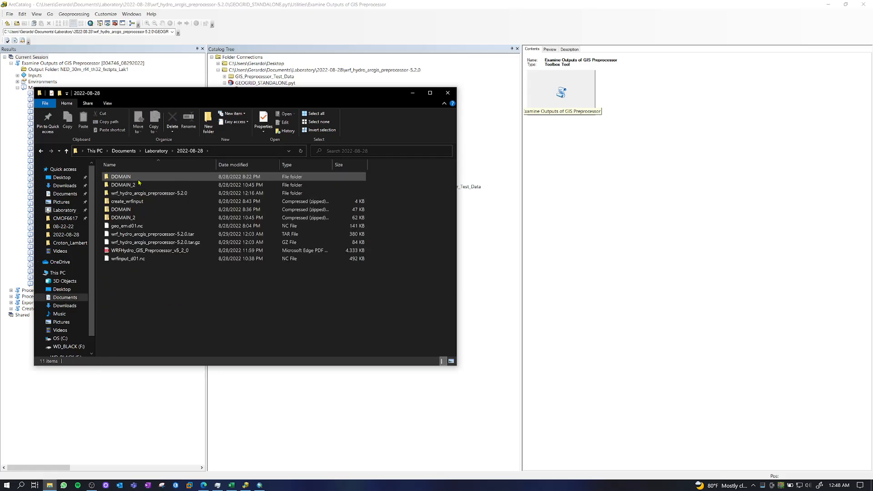
double_click(141, 193)
double_click(135, 179)
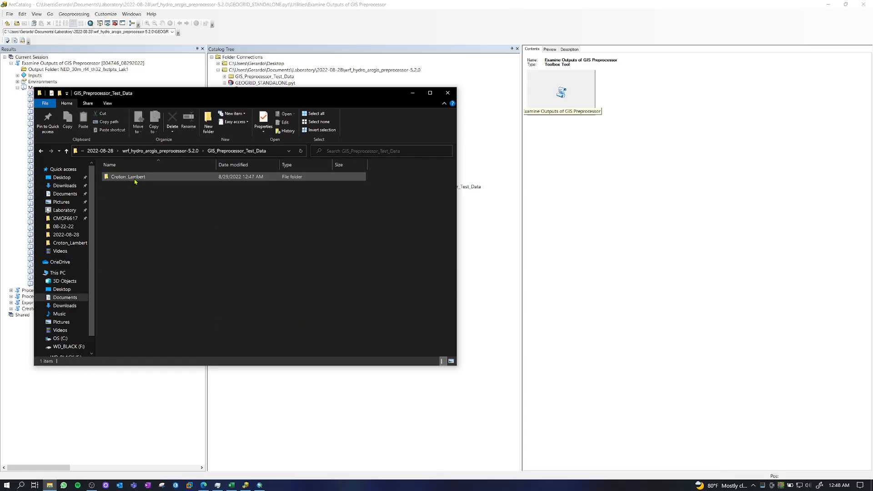
double_click(134, 177)
scroll(155, 294, down, 2)
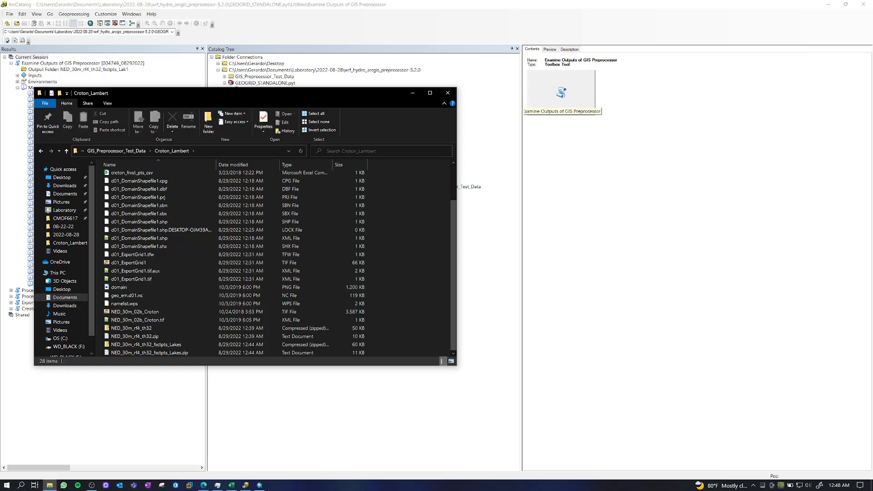
key(alt+Tab)
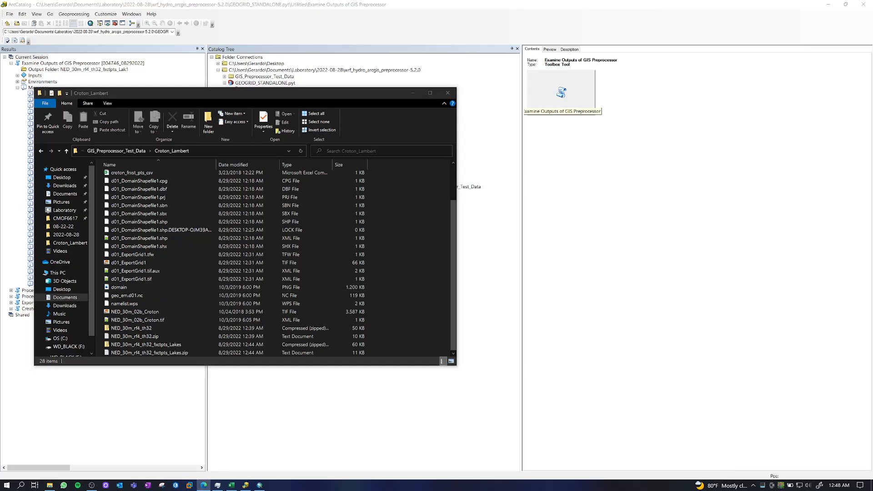
Open the NED_30m_rf4_th32_fxctpts_Lak1 folder, examine the extracted grids and lake files, and minimize the window
scroll(138, 241, up, 2)
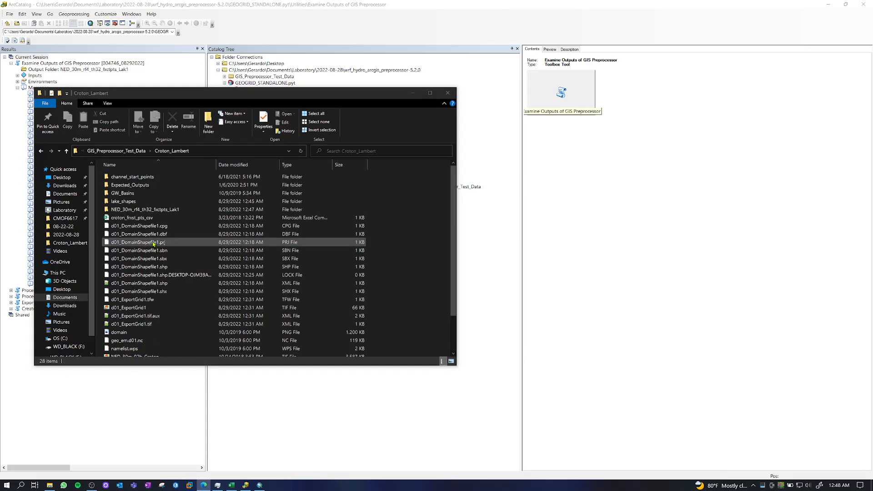
double_click(139, 210)
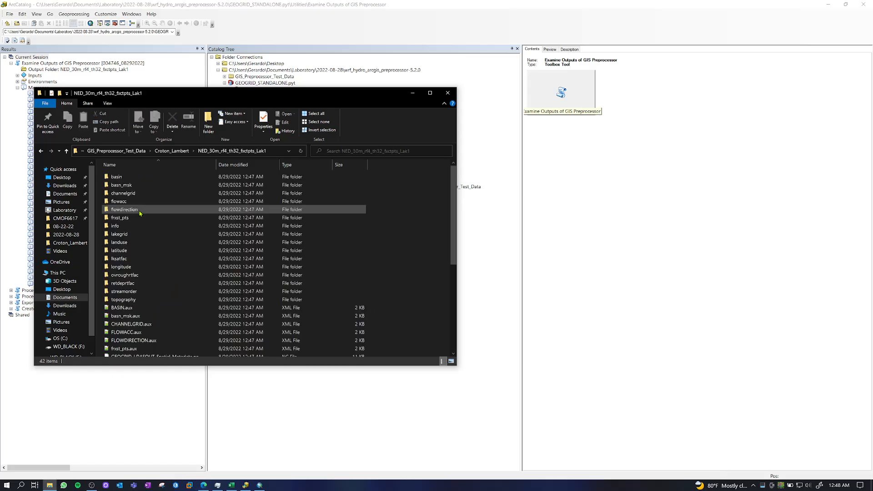
scroll(165, 250, down, 6)
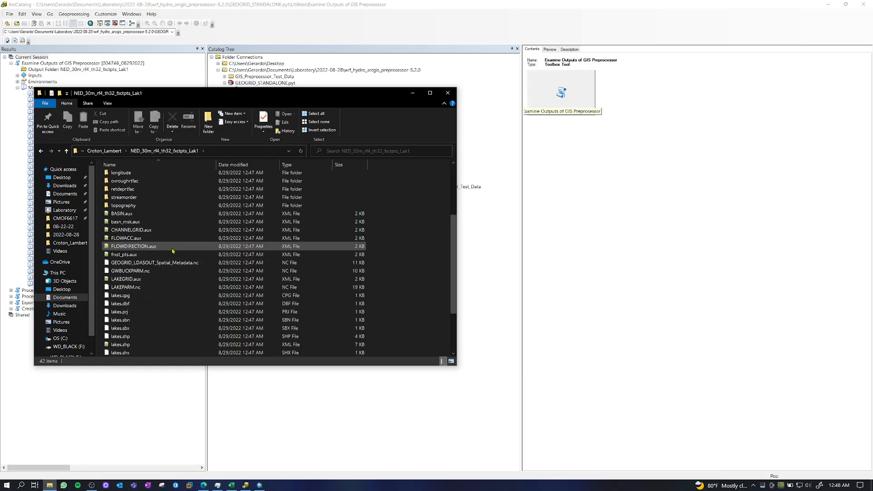
scroll(172, 251, up, 6)
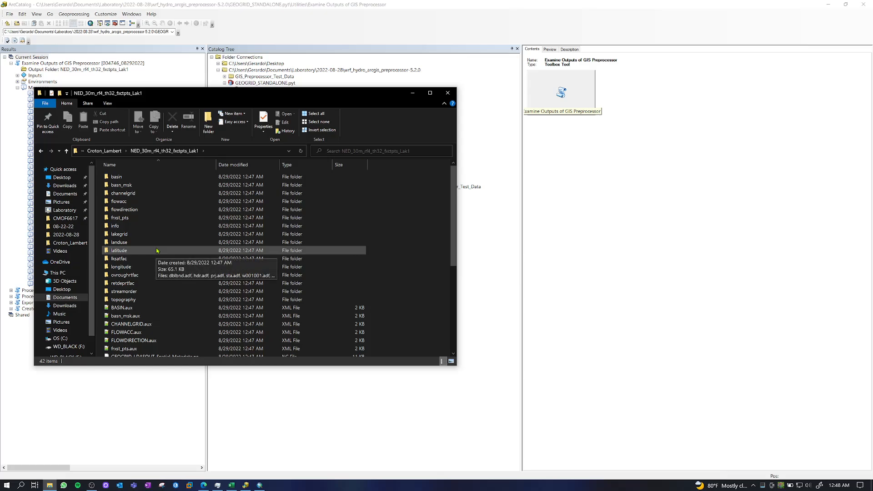
scroll(148, 296, down, 6)
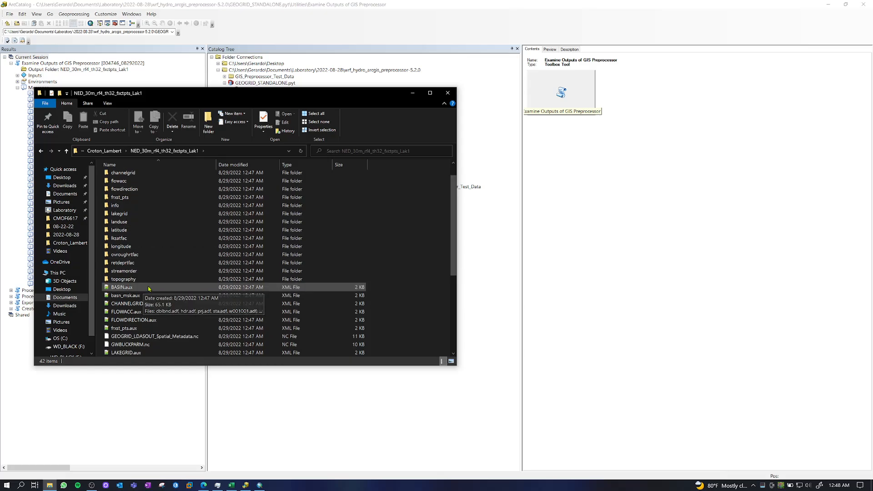
click(412, 93)
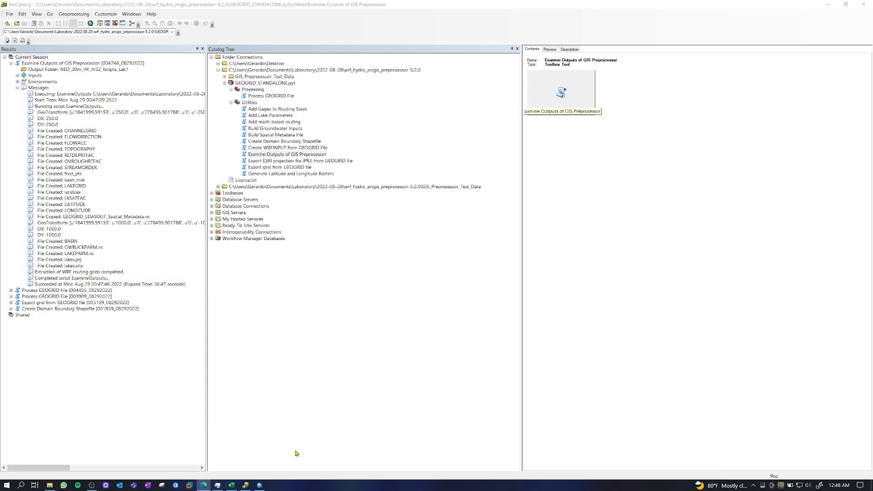
Switch to ArcMap and widen the table of contents so the layer paths are easier to read
click(260, 485)
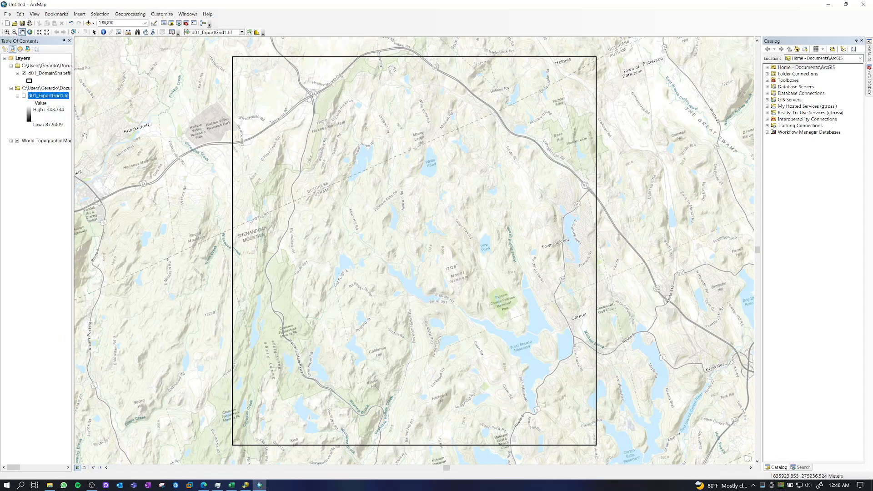
drag(73, 163, 120, 172)
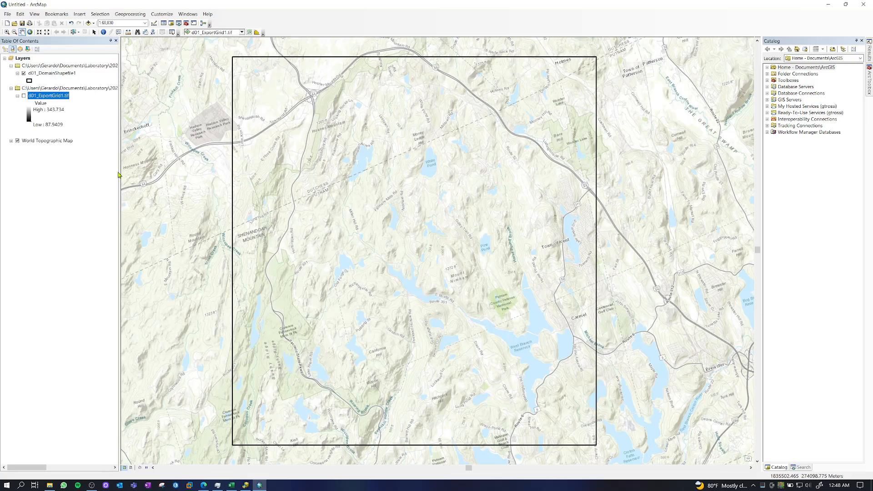
click(89, 176)
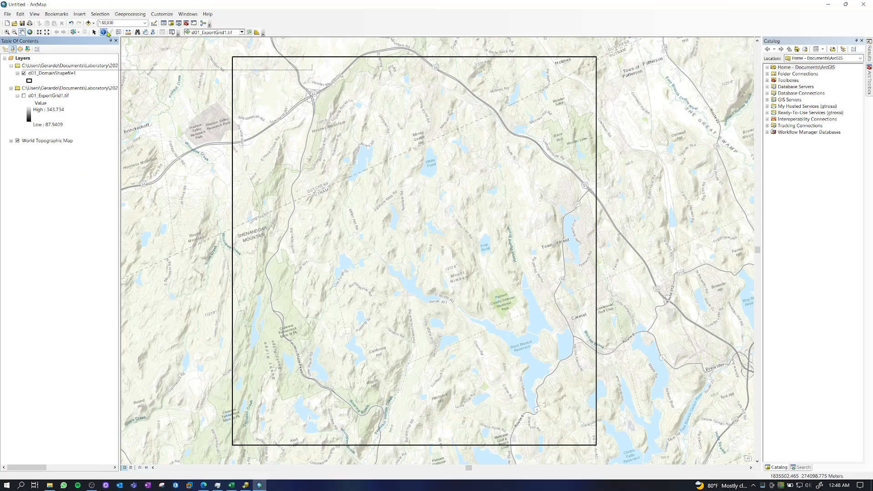
Add the flowacc grid from the NED_30m_rf4_th32_fxctpts_Lak1 folder in Croton_Lambert to the map
click(89, 24)
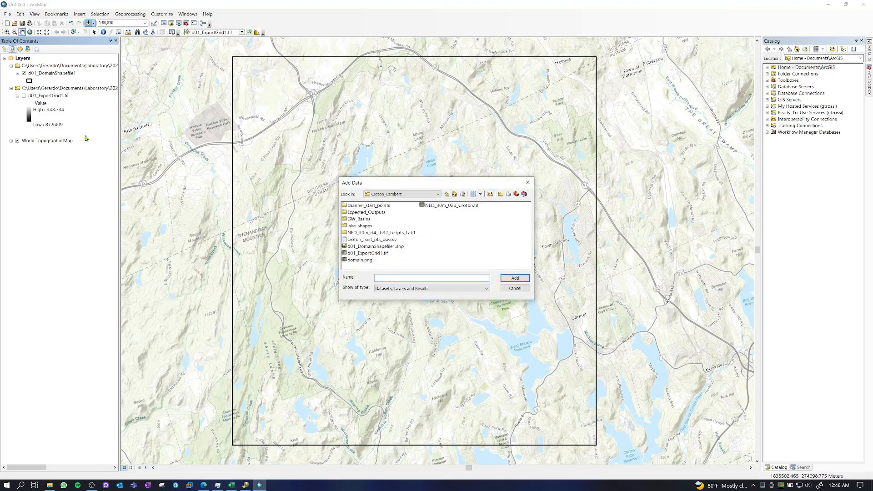
drag(355, 184, 158, 128)
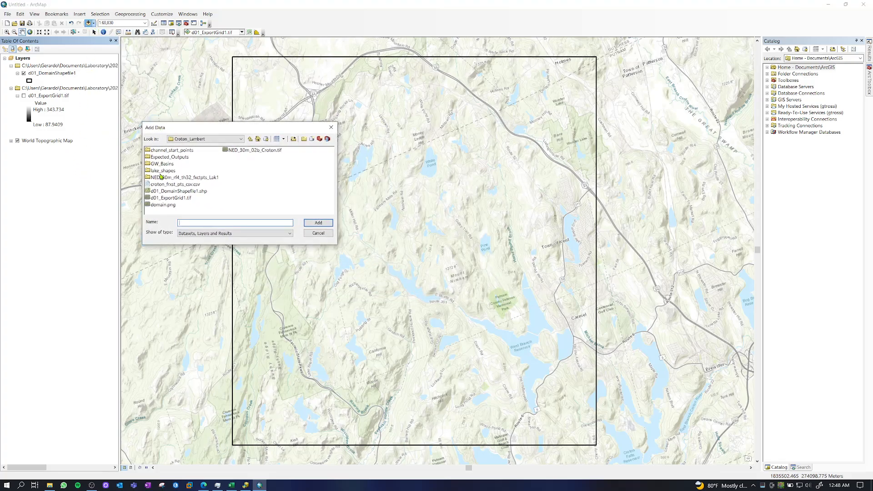
click(163, 178)
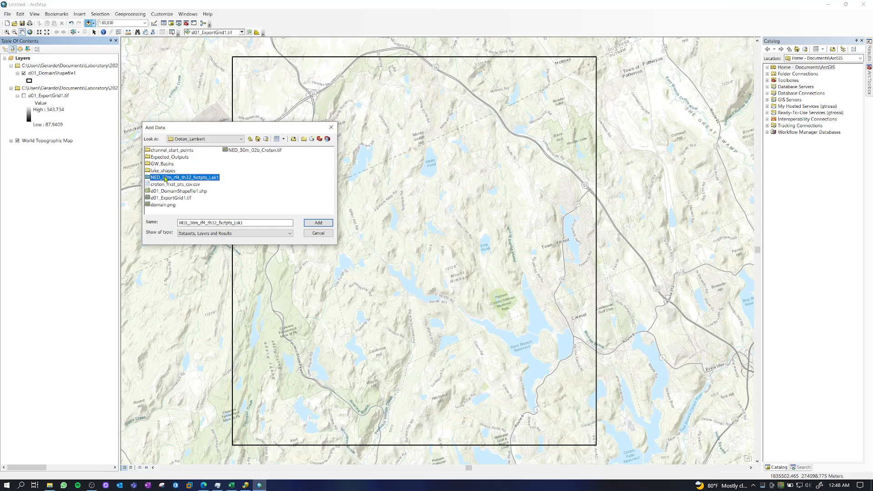
double_click(165, 179)
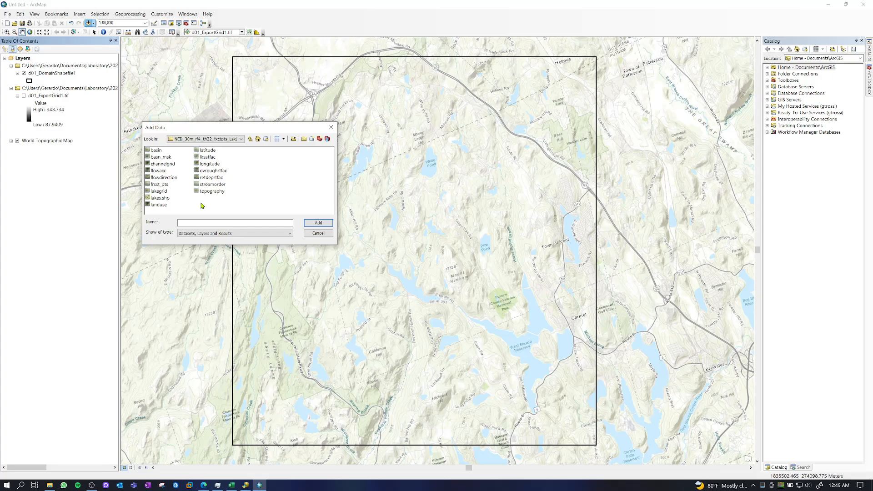
click(167, 172)
click(309, 223)
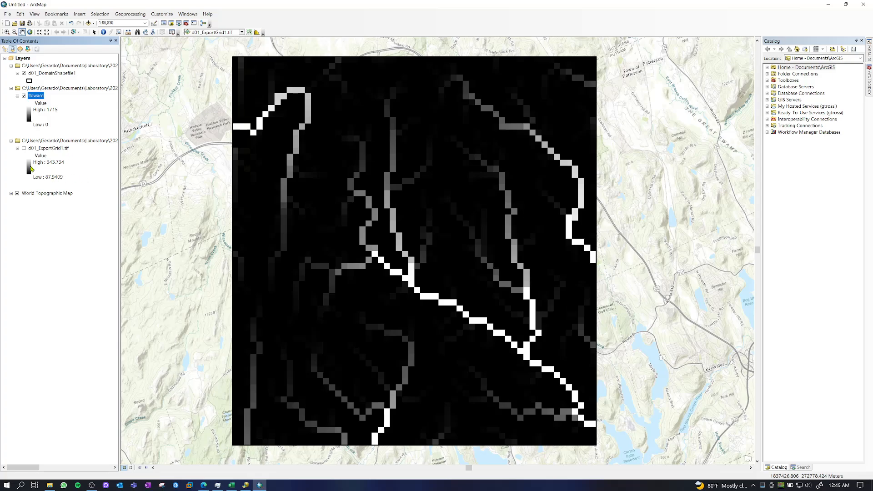
click(24, 148)
key(alt+Tab)
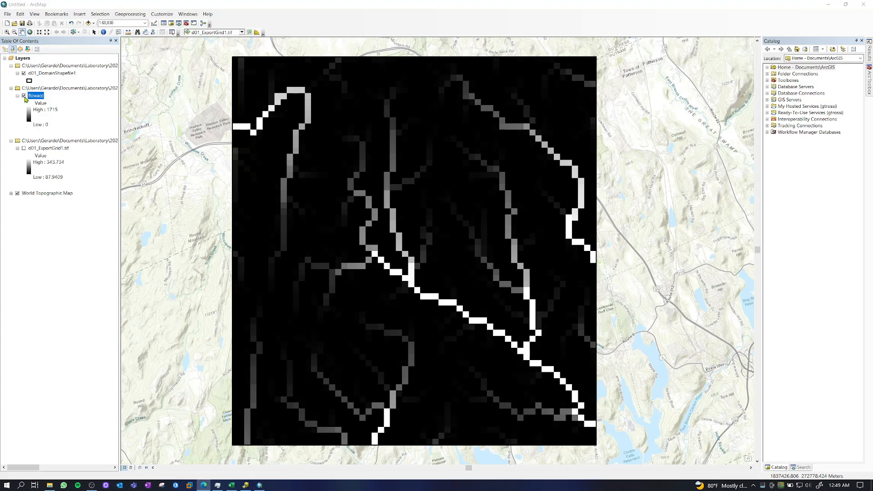
Hide the flowacc layer and add the channelgrid raster from the extracted outputs folder
click(24, 96)
key(alt+Tab)
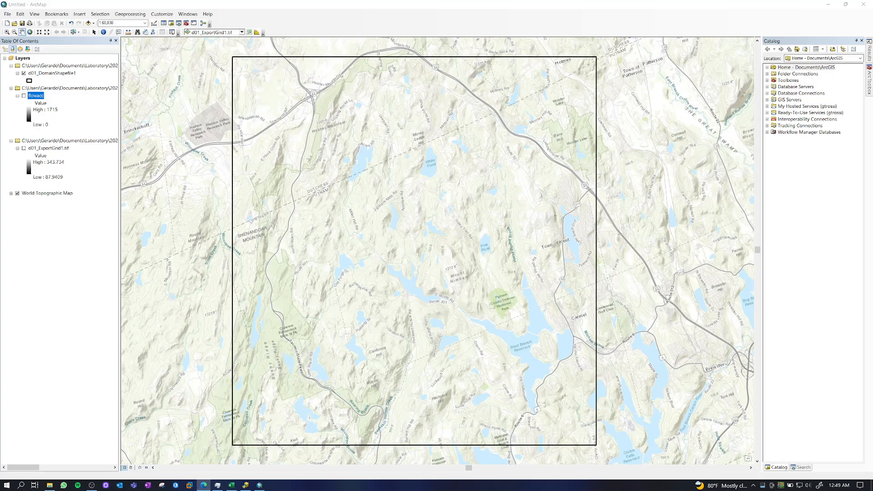
click(93, 24)
click(89, 26)
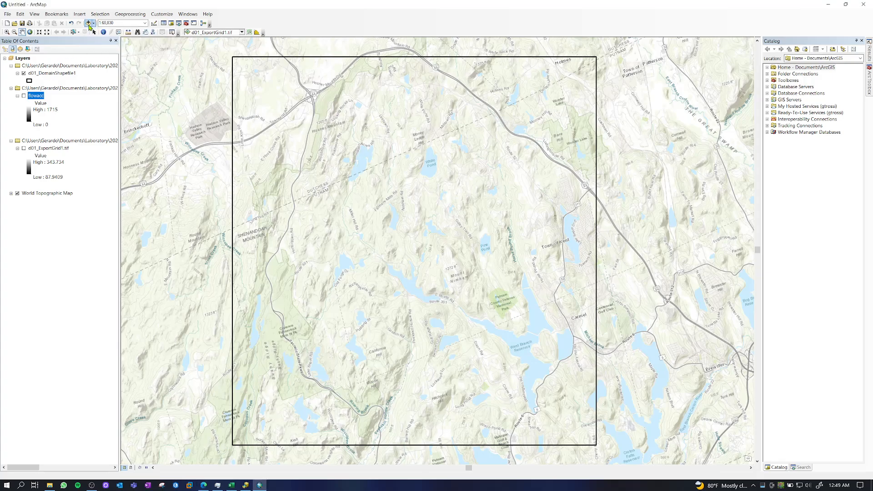
click(89, 27)
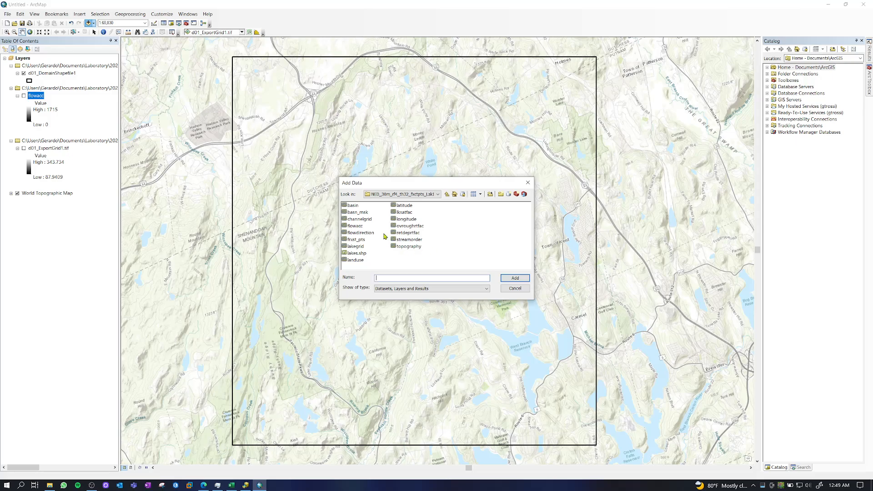
click(369, 220)
click(509, 278)
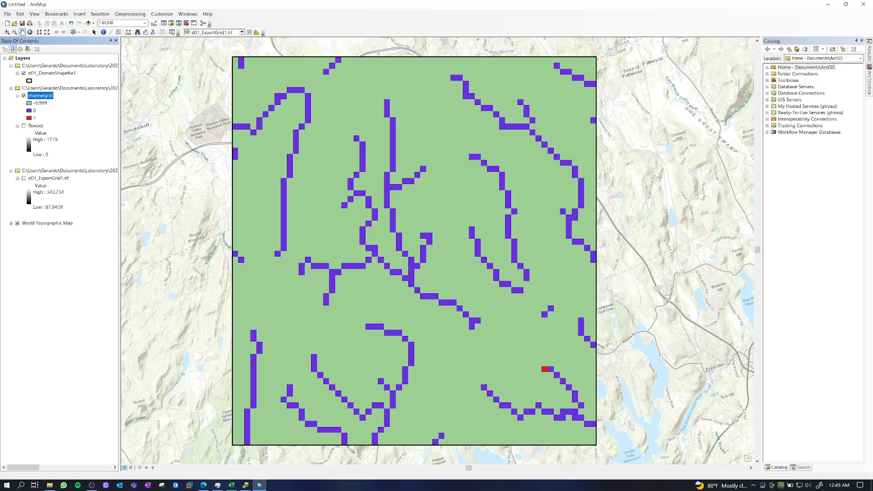
key(alt+Tab)
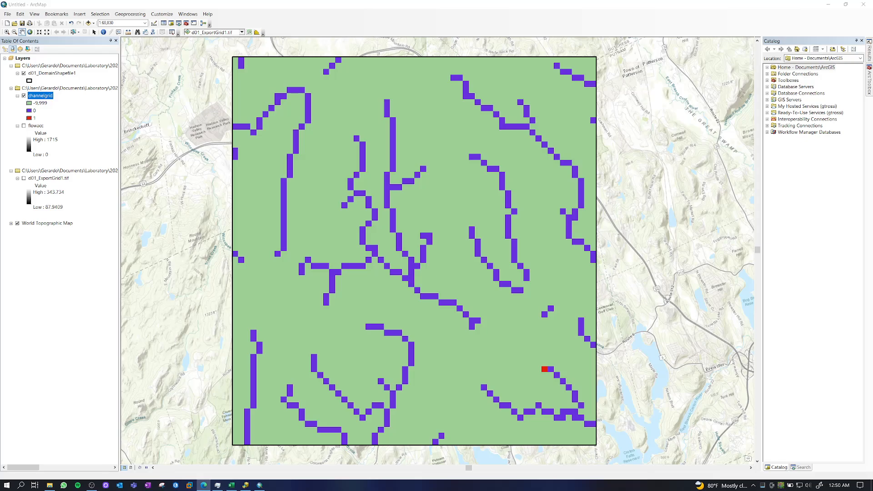
Set the channelgrid layer's display transparency to 50%
right_click(45, 98)
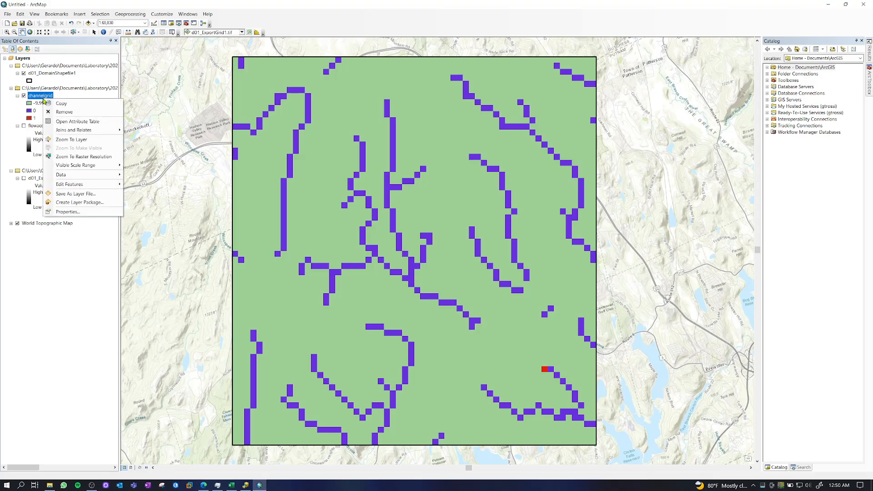
click(64, 212)
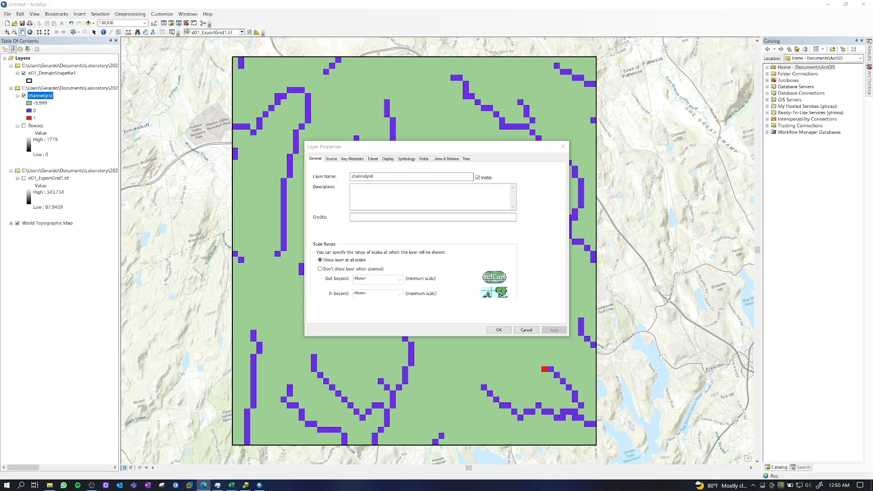
click(387, 158)
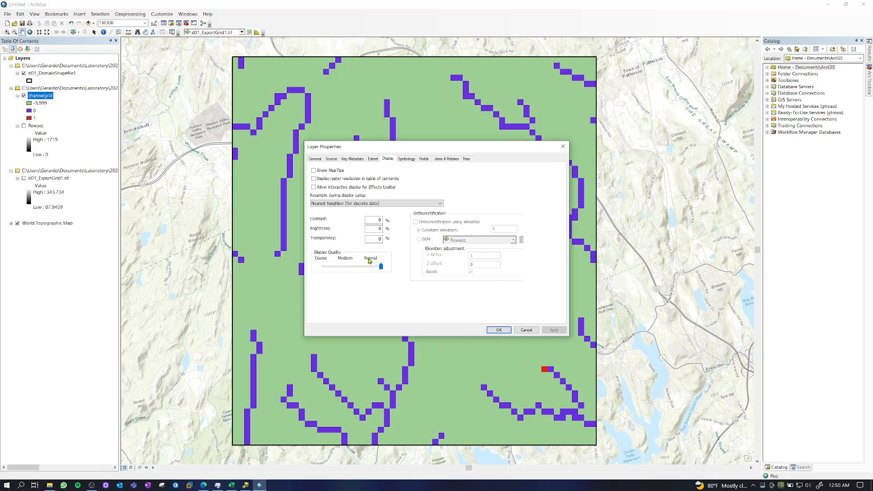
text(50)
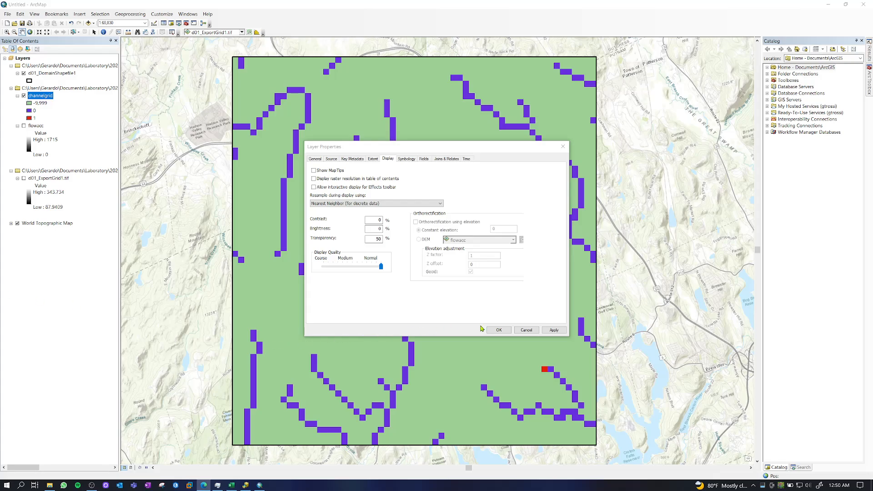
click(504, 331)
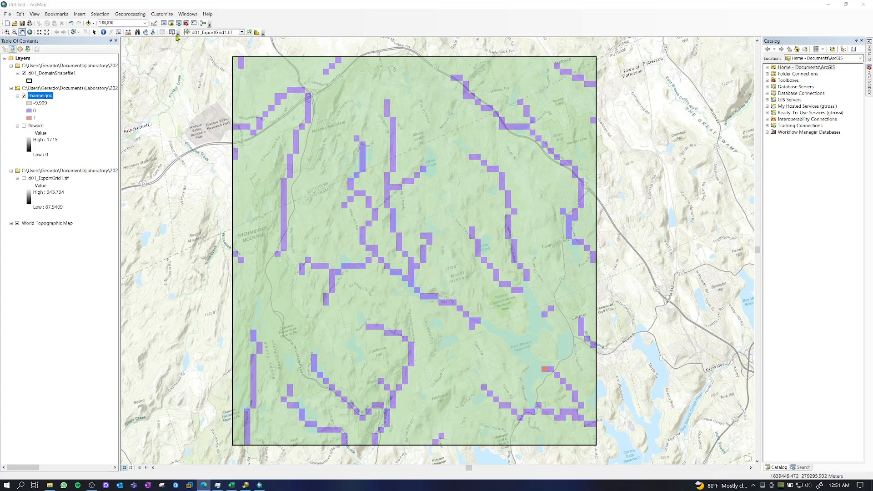
Add the frxst_pts forecast points grid from the extracted outputs folder to the map
click(89, 23)
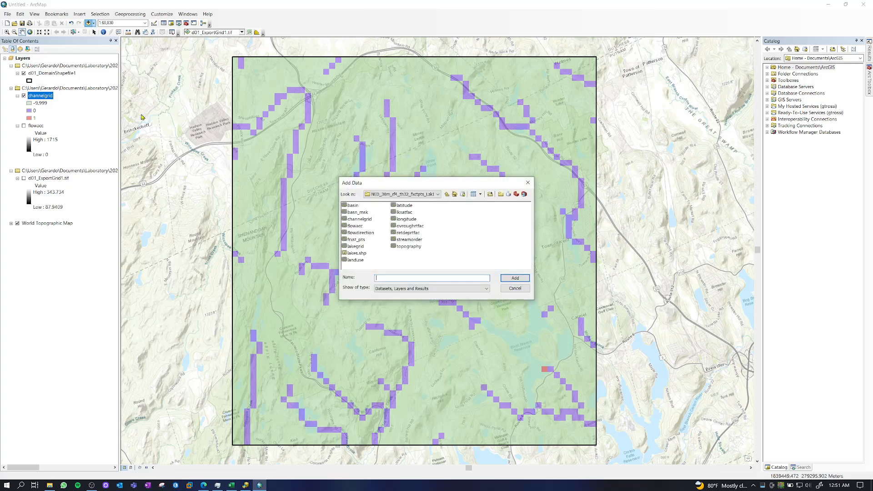
click(351, 240)
click(510, 278)
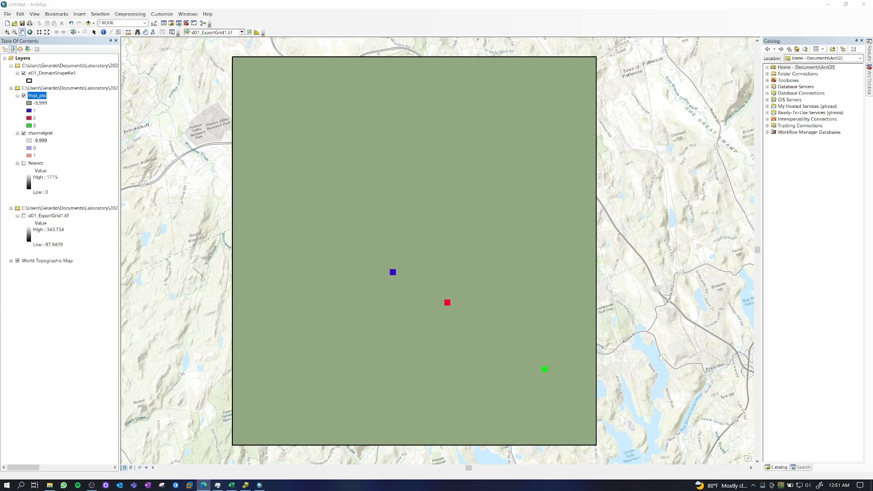
Set the frxst_pts layer's display transparency to 50%
right_click(41, 95)
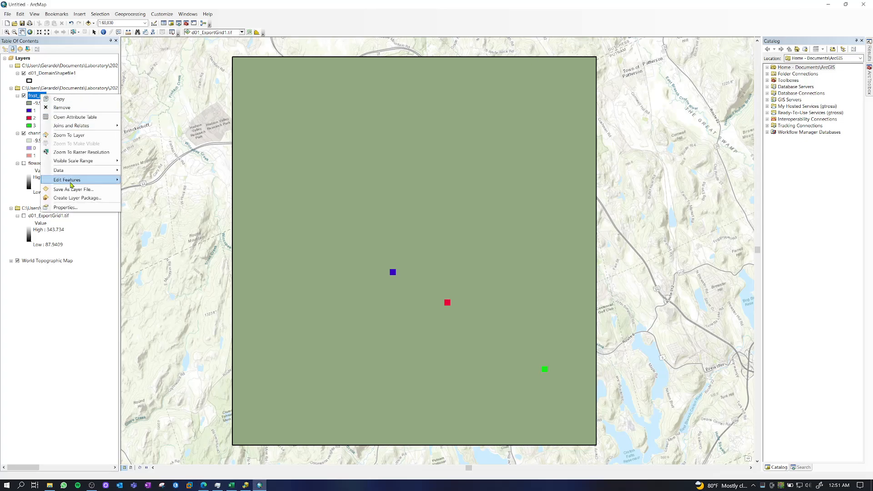
click(64, 207)
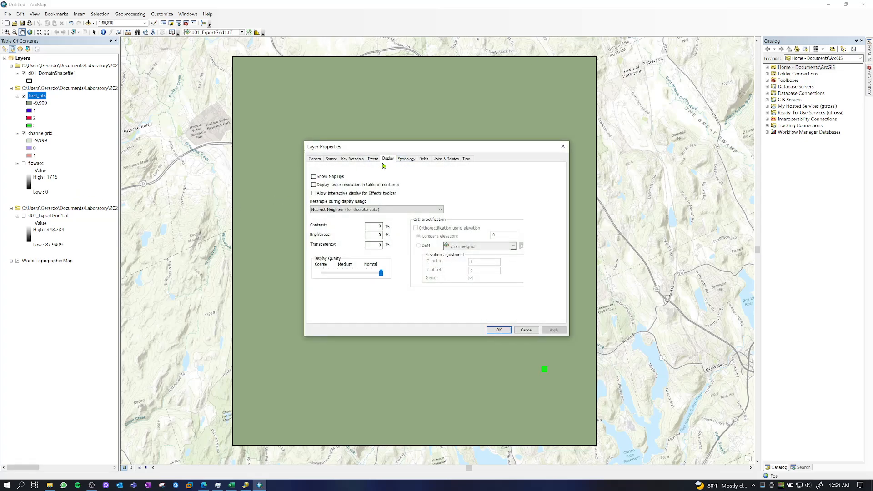
double_click(381, 245)
text(50)
key(Return)
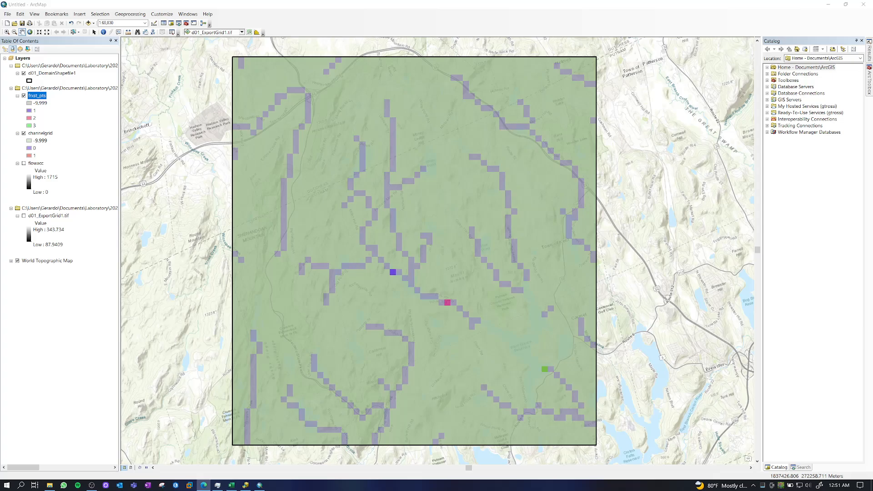
Toggle channelgrid to compare it with the forecast points, and hide both the channelgrid and frxst_pts layers
click(24, 134)
click(24, 135)
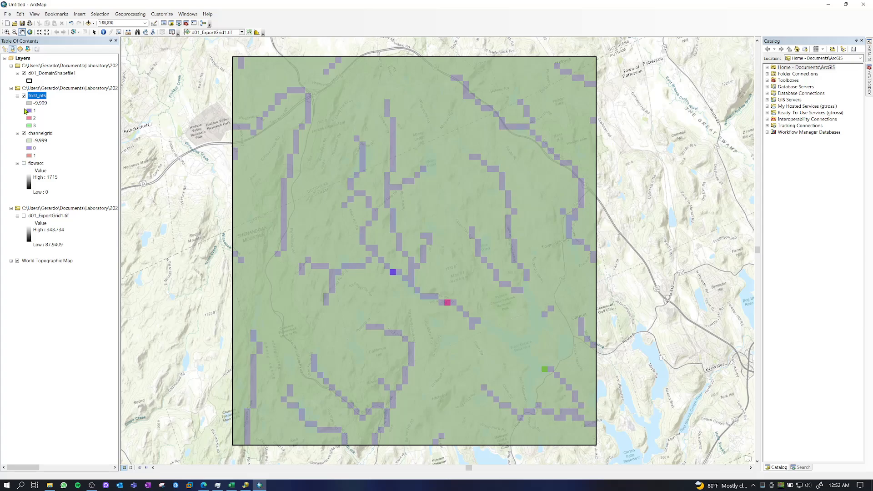
click(24, 133)
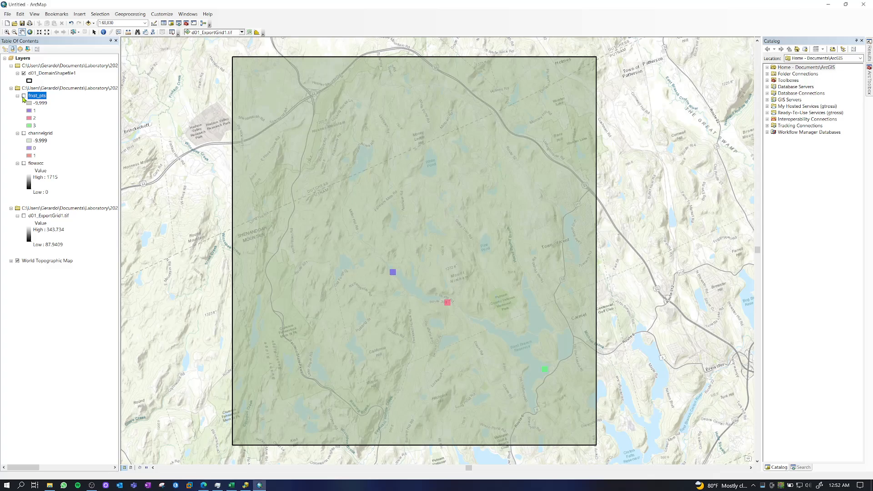
click(23, 96)
Add the streamorder grid from the extracted outputs folder to the map
click(88, 23)
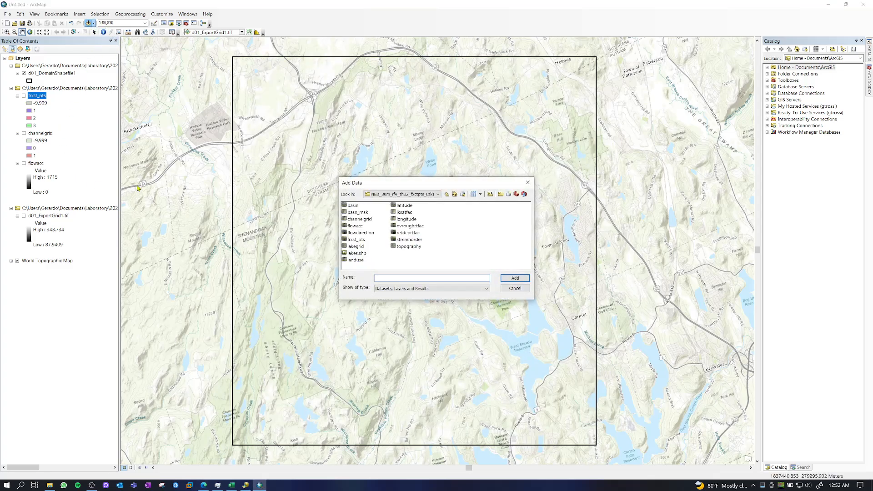
click(407, 240)
click(514, 281)
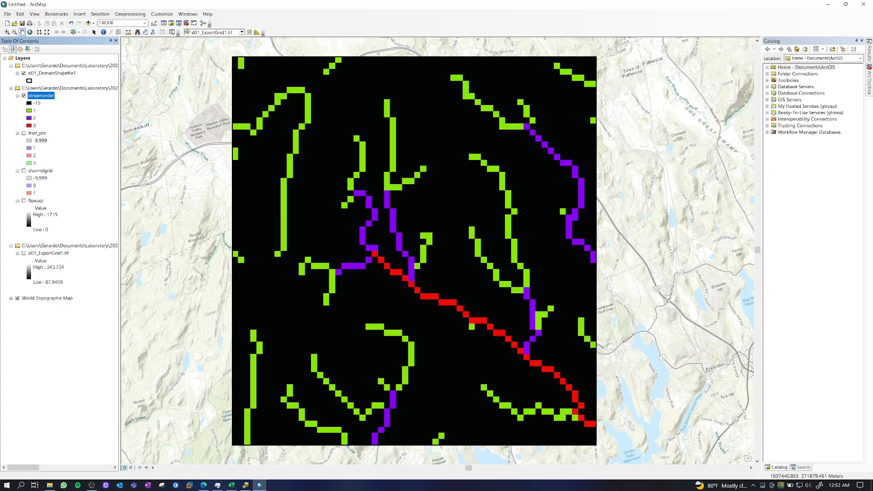
Hide the streamorder layer and add the lakegrid raster from the same outputs folder
click(24, 95)
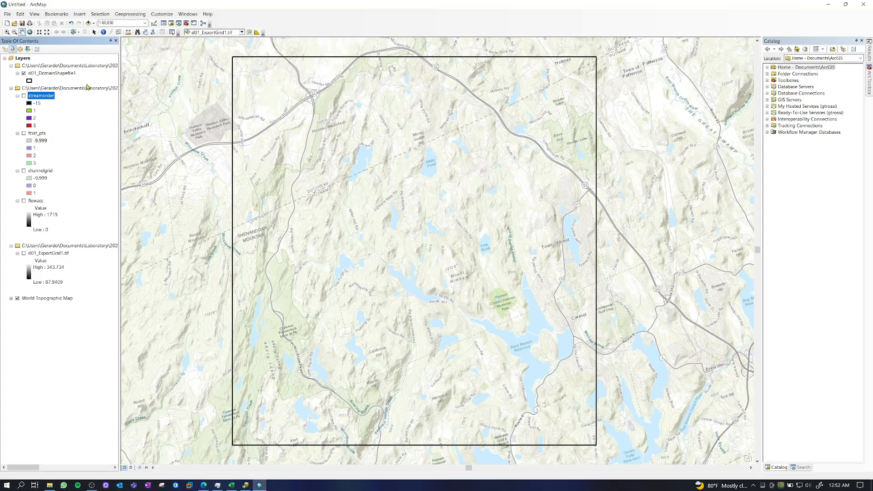
click(88, 22)
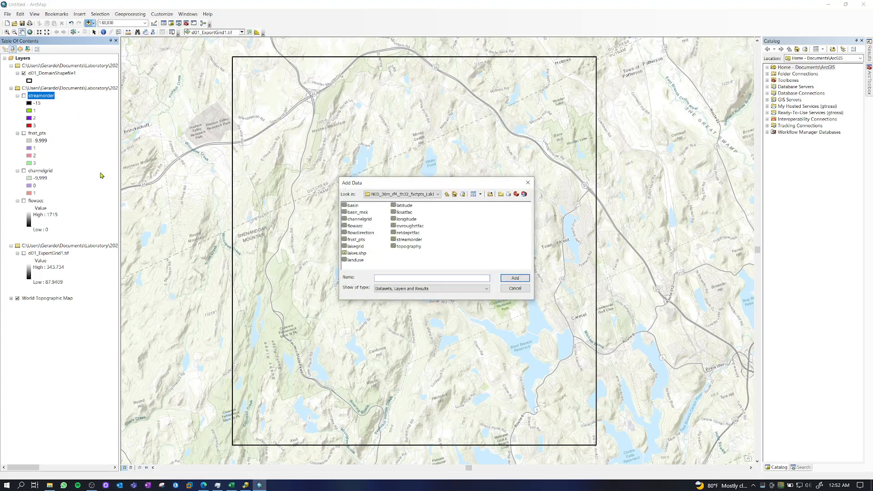
click(357, 248)
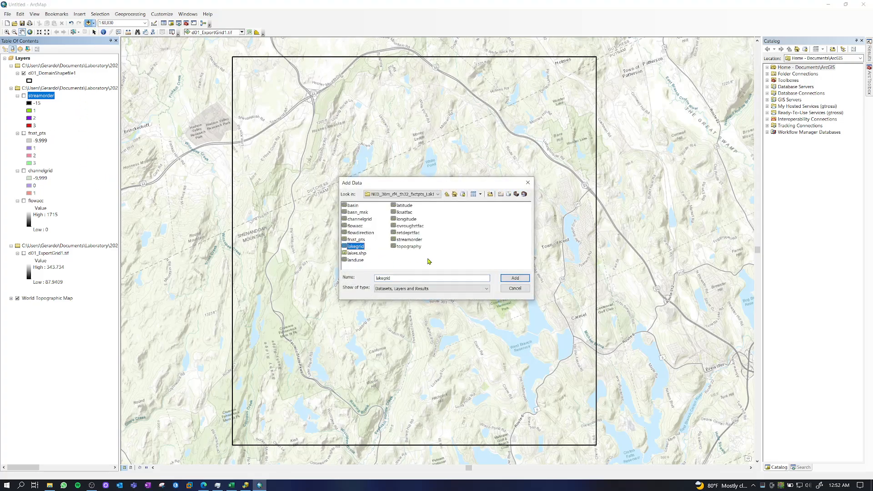
click(515, 278)
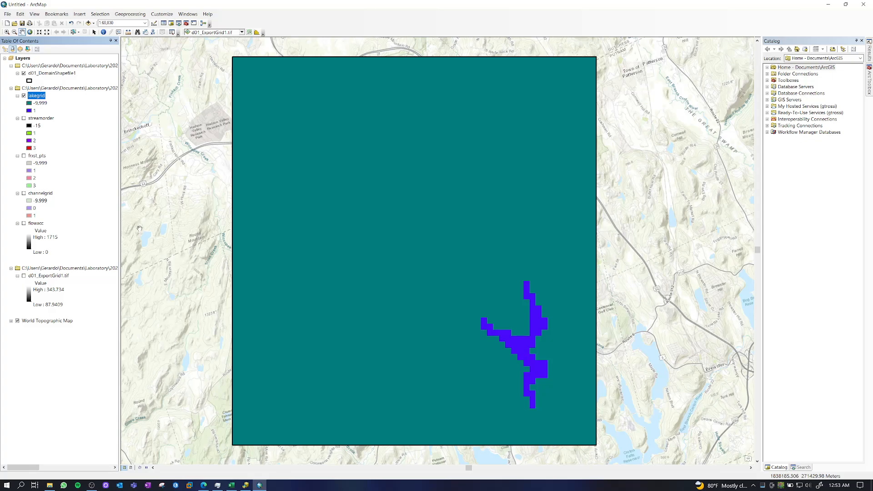
Set the lakegrid layer's display transparency to 50%
right_click(36, 95)
click(73, 205)
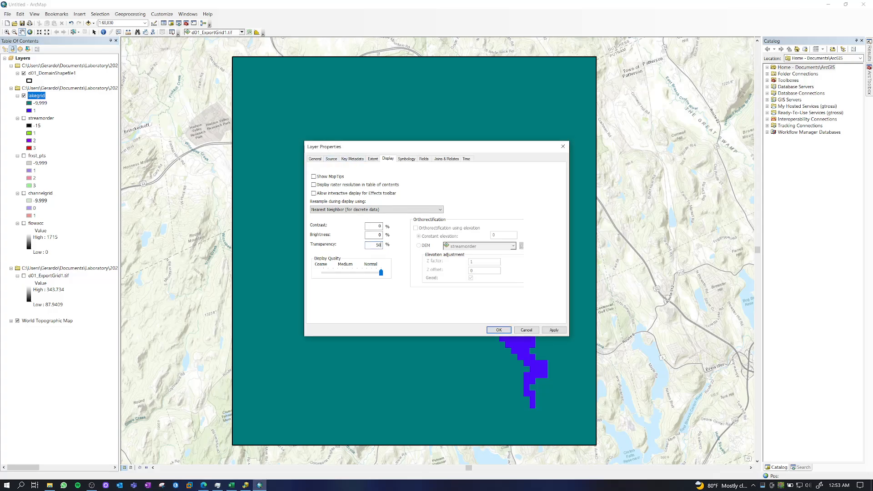
click(549, 330)
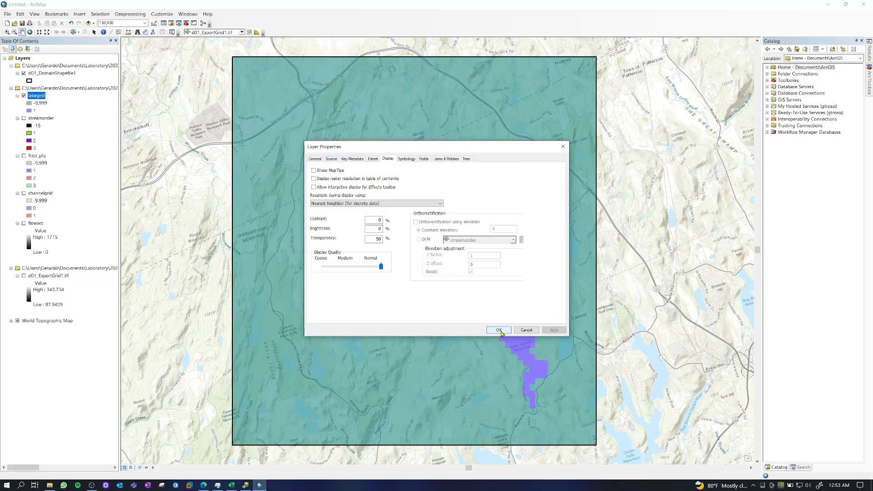
click(499, 330)
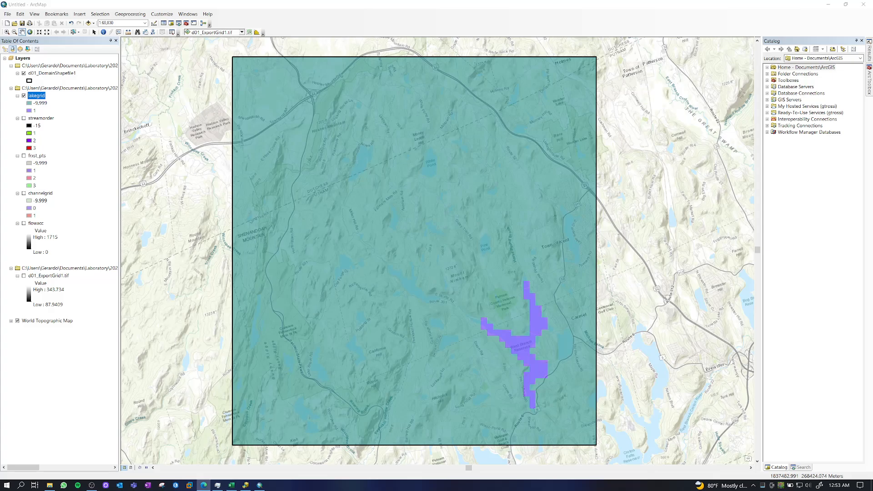
Hide the lakegrid layer and add the topography raster from the extracted outputs folder to the map
click(24, 96)
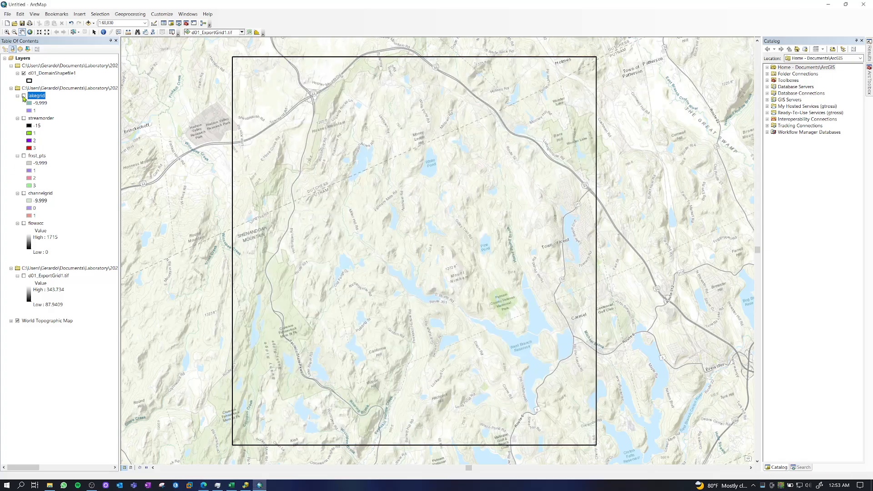
click(87, 23)
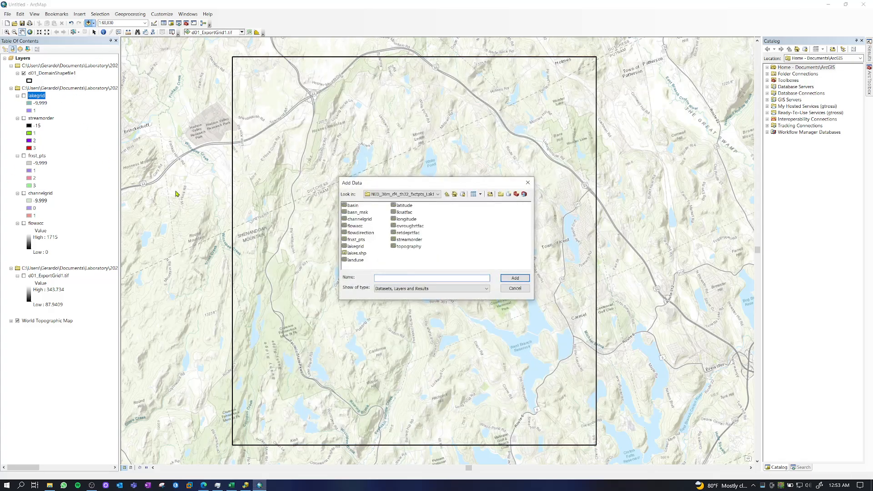
click(412, 248)
click(515, 278)
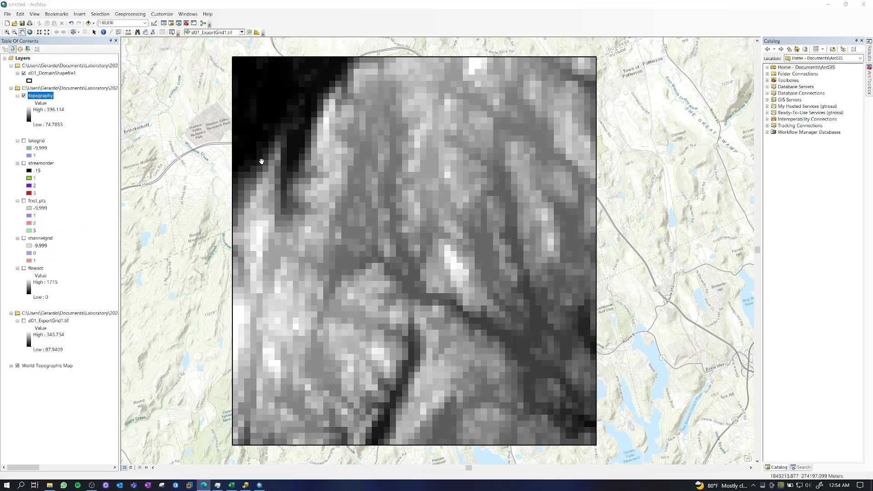
Set the topography layer's display transparency to 50%
right_click(47, 100)
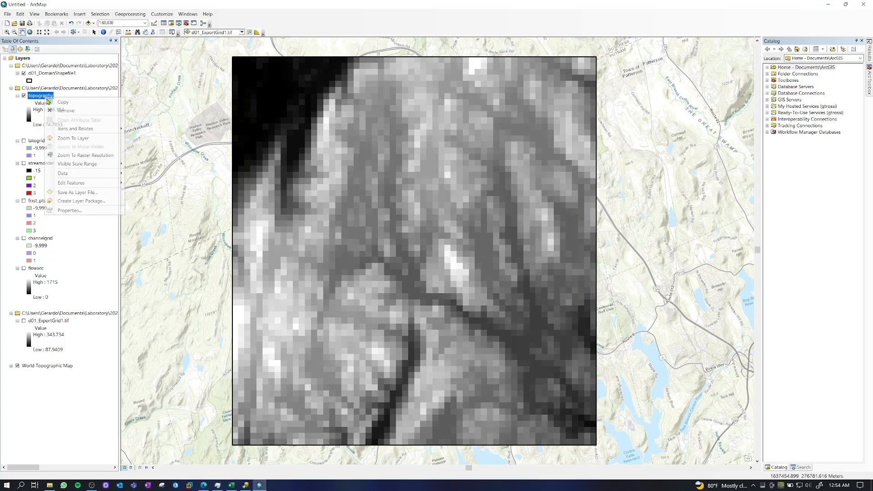
click(69, 211)
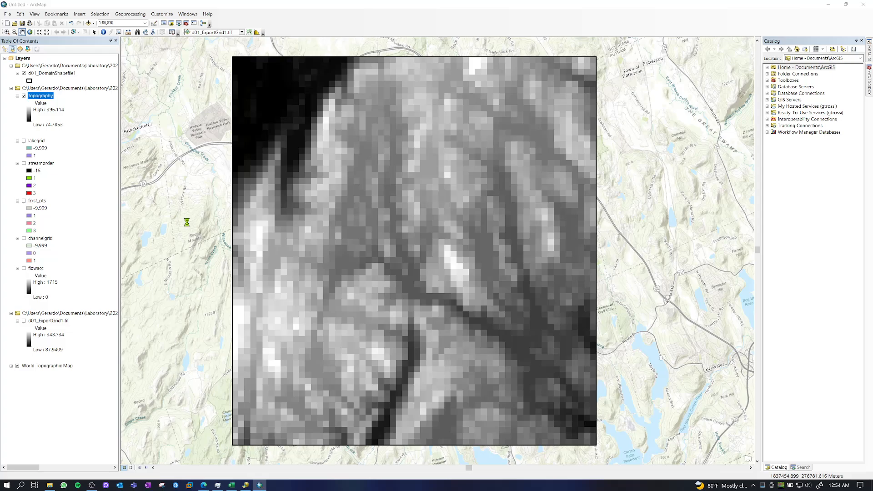
click(380, 254)
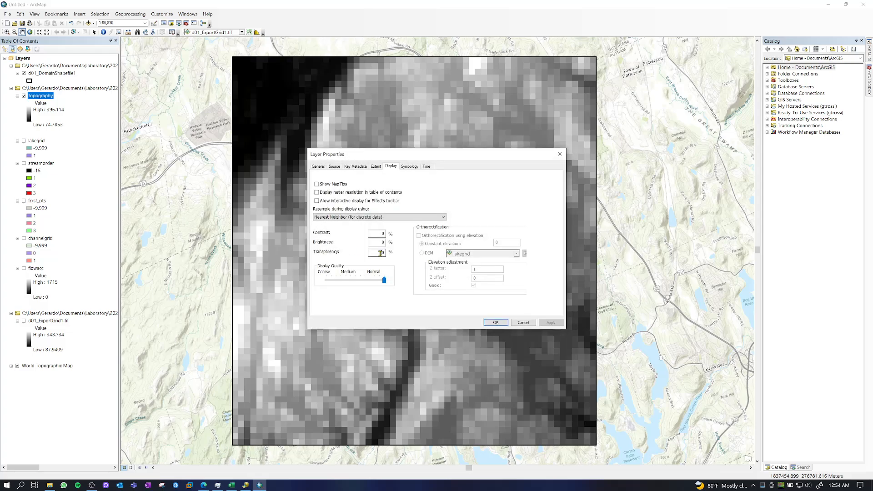
drag(381, 253, 383, 254)
text(50)
key(Return)
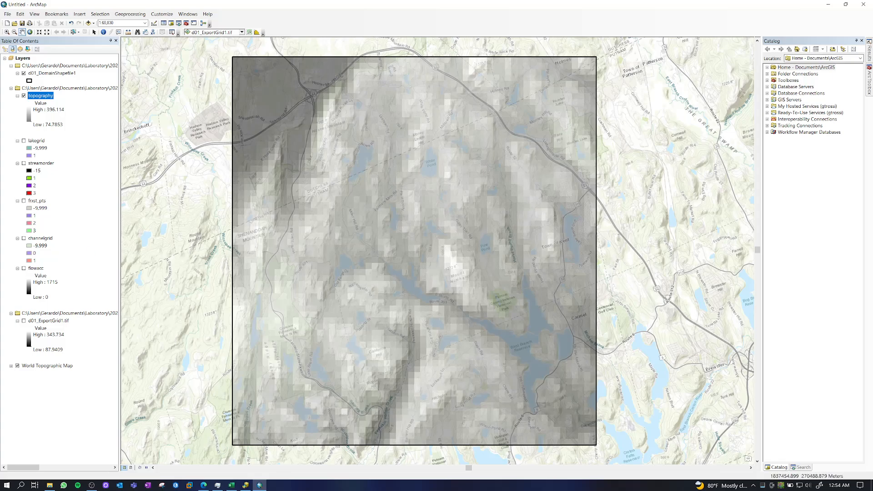